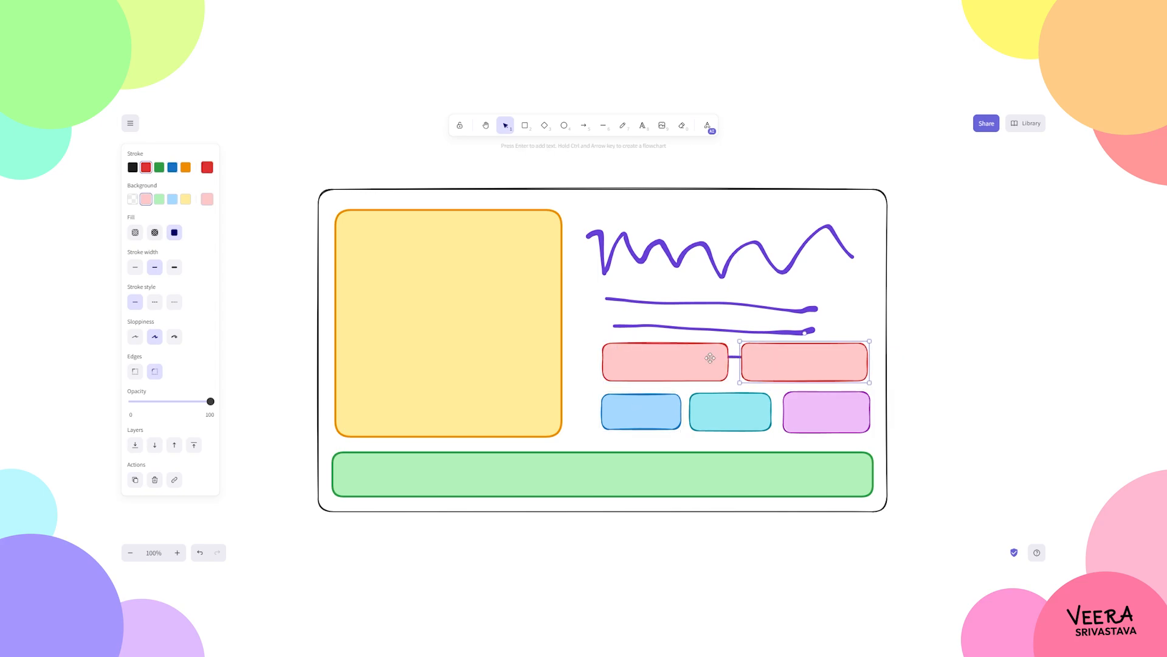
key("ctrl+a")
key("ctrl+shift+e")
left_click(803, 319)
left_click(803, 320)
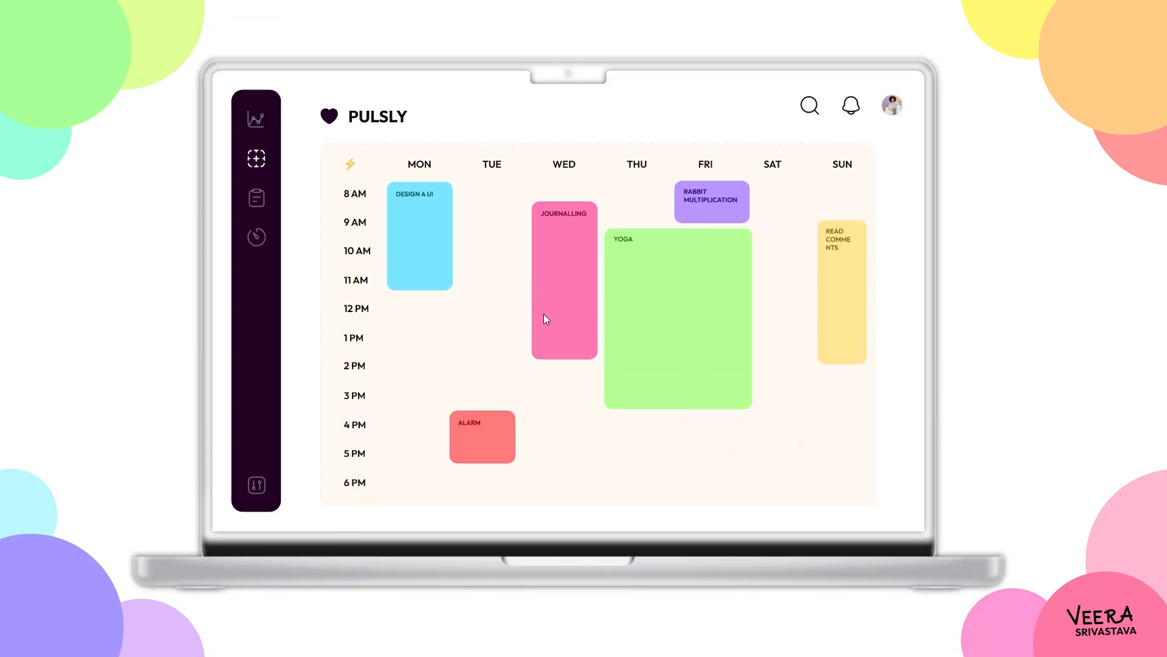
- Look through the Pulsly prototype's task list, timer and chart screens
left_click(256, 200)
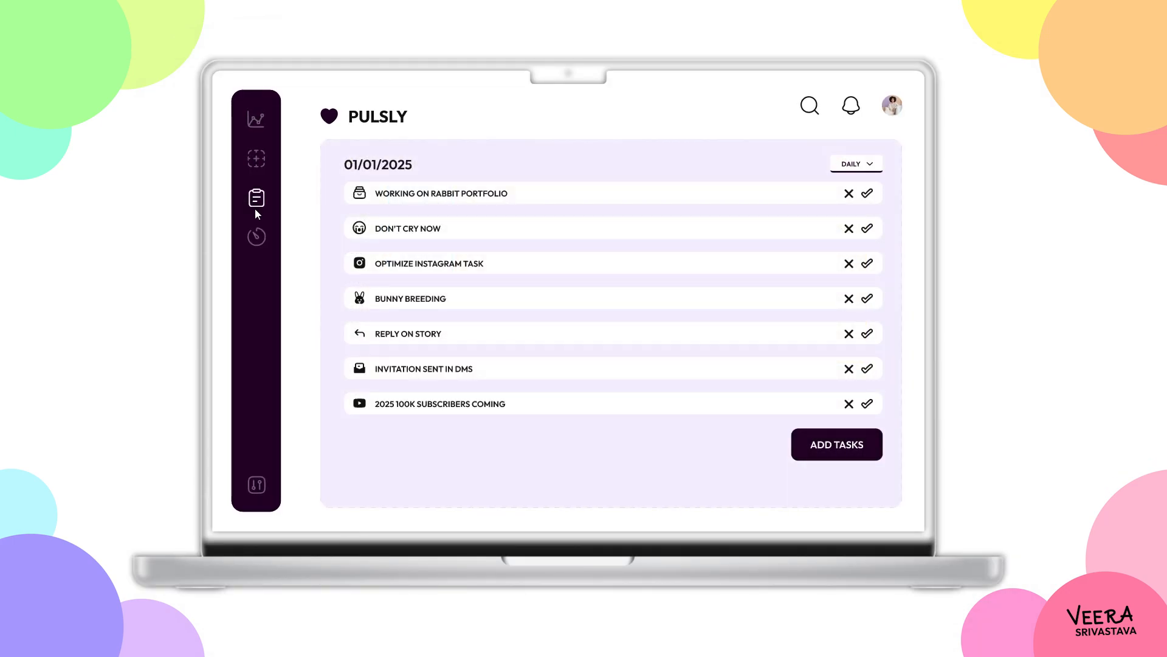
left_click(259, 245)
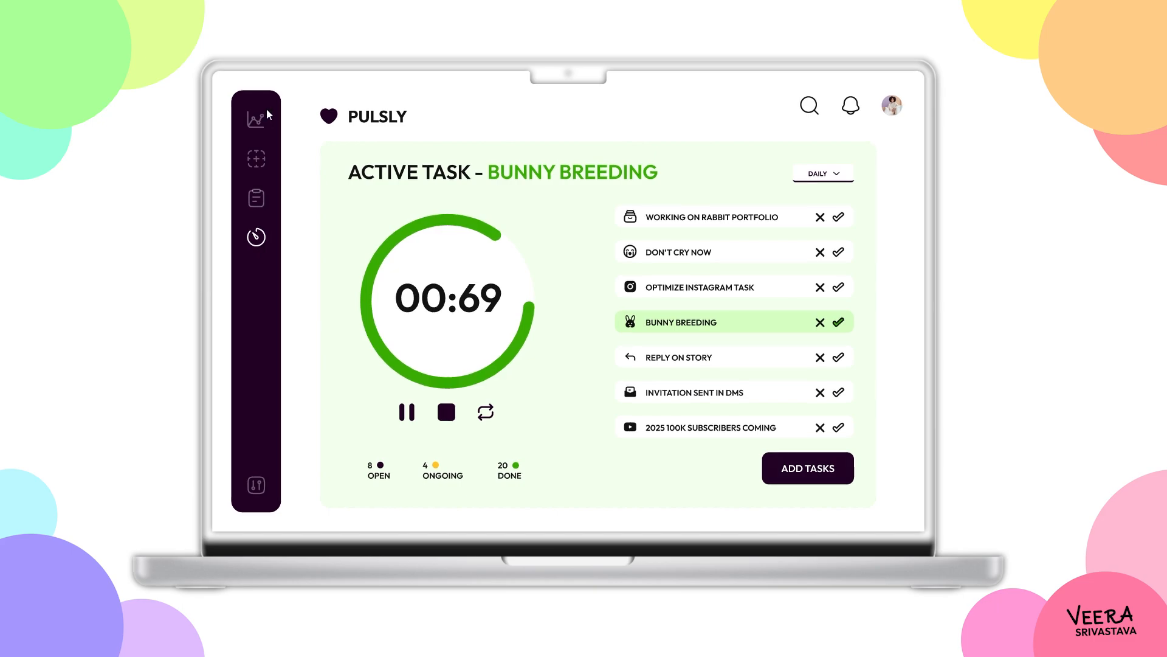
left_click(254, 123)
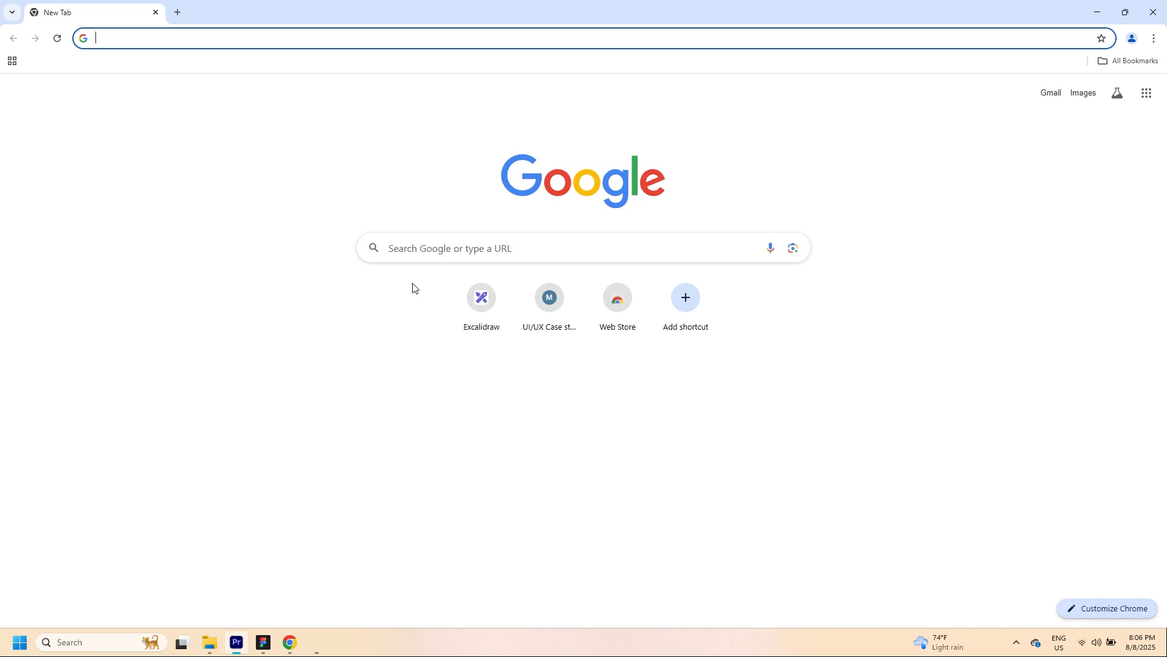
- Search Google for "excalidraw" and open the Excalidraw website
left_click(411, 250)
type("ec")
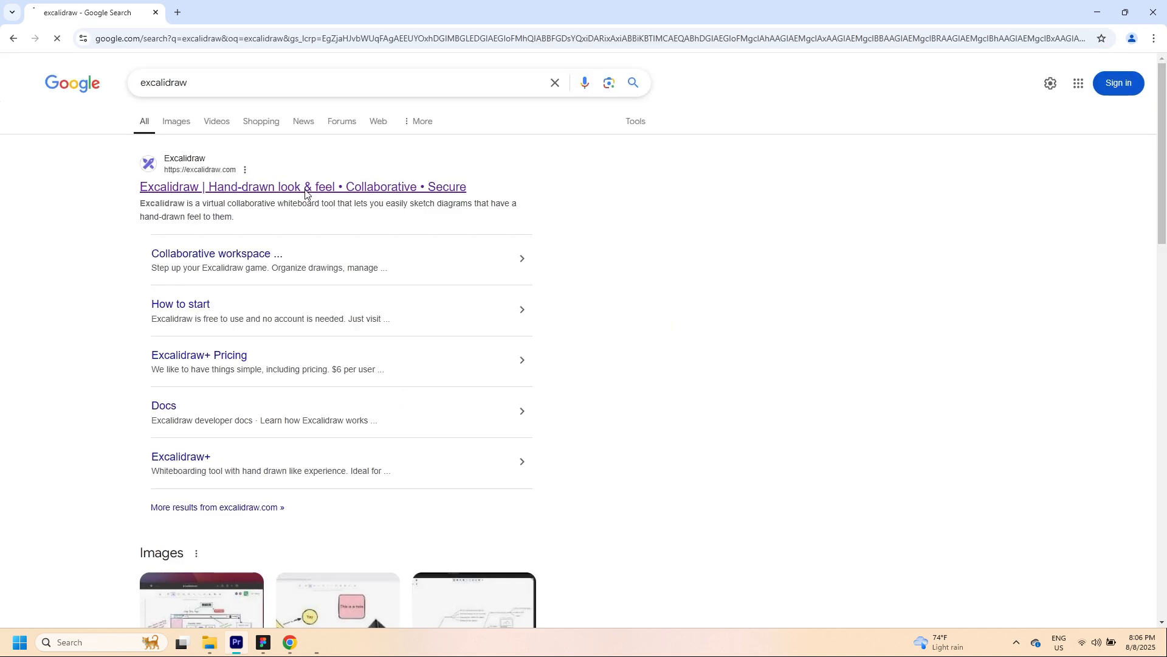
left_click(306, 190)
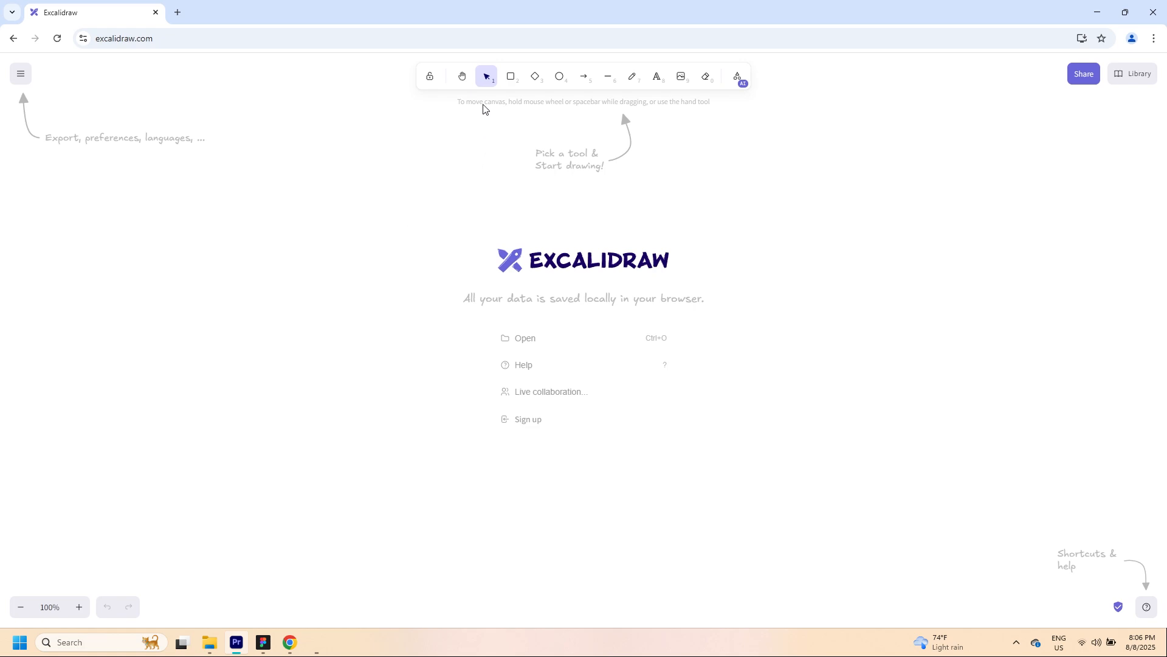
- Draw a large rounded rectangle as the page frame, then adjust its position and extend its height on the canvas
left_click(512, 83)
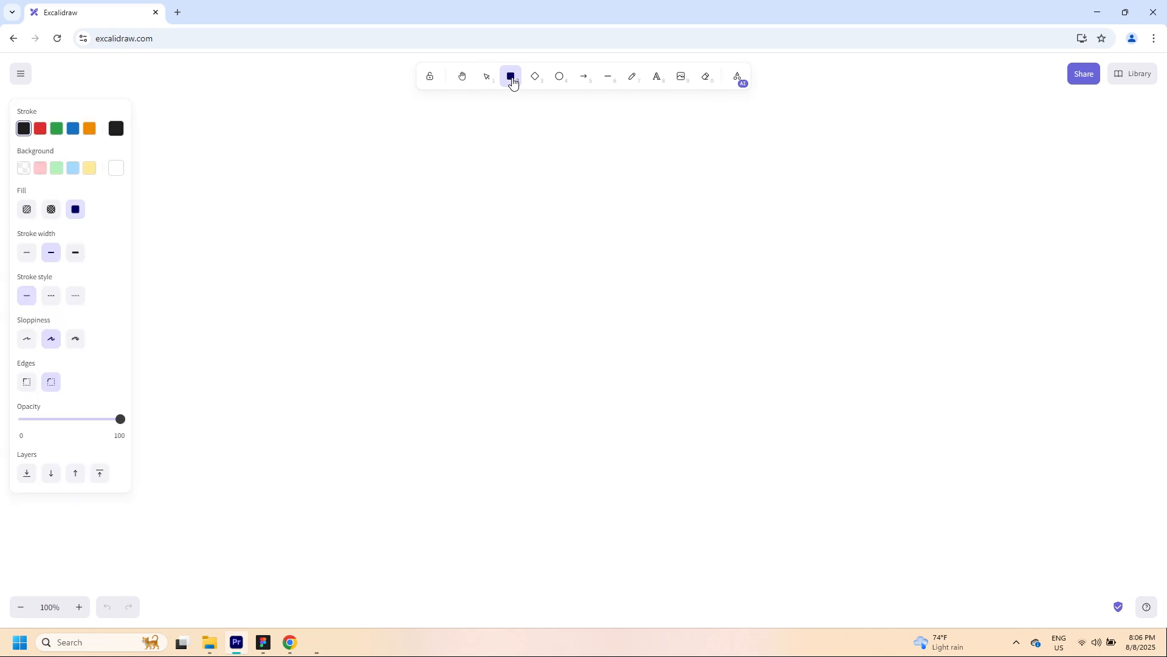
left_click_drag(279, 150, 989, 540)
left_click_drag(805, 422, 784, 421)
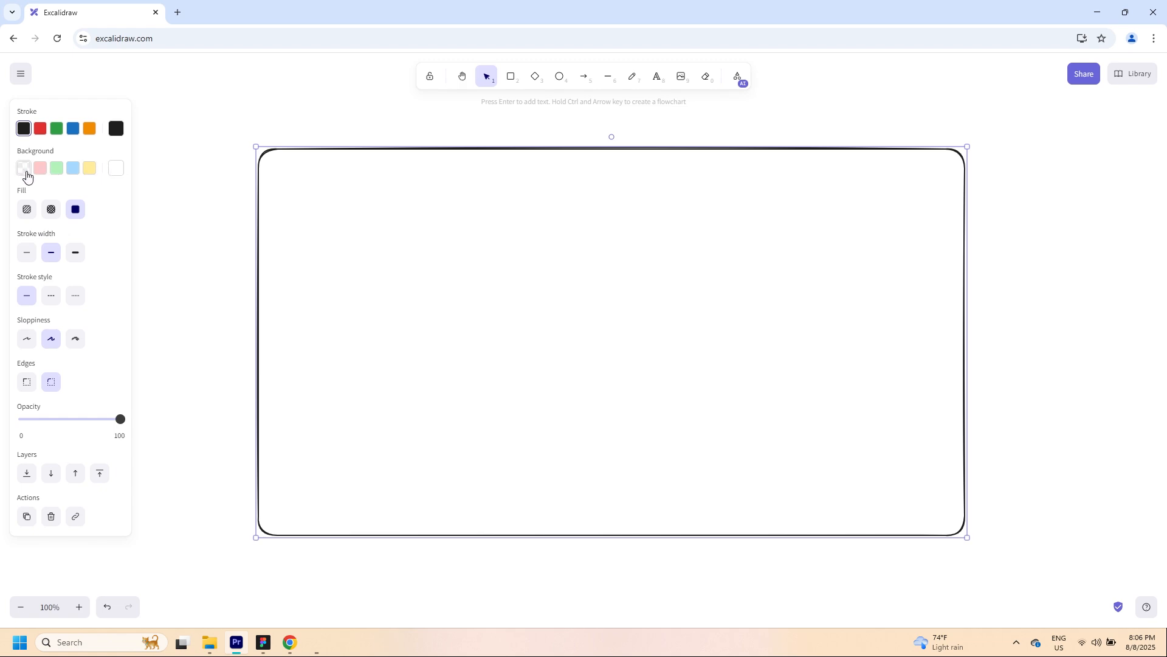
left_click_drag(476, 460, 470, 468)
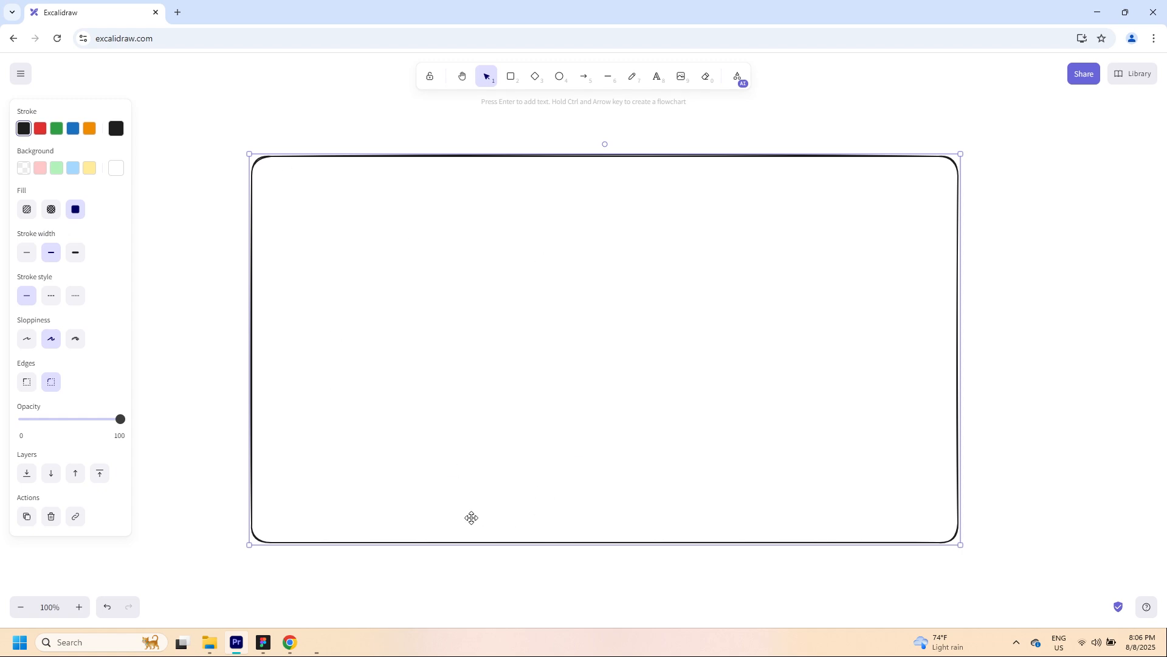
left_click_drag(286, 545, 267, 557)
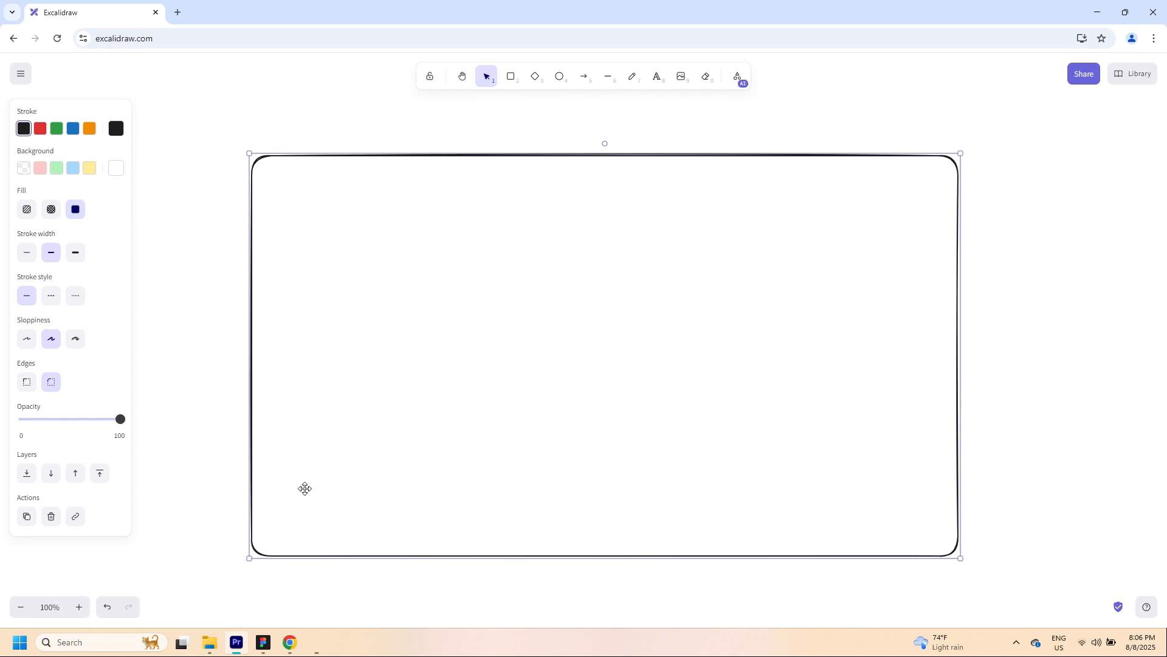
left_click_drag(305, 489, 305, 487)
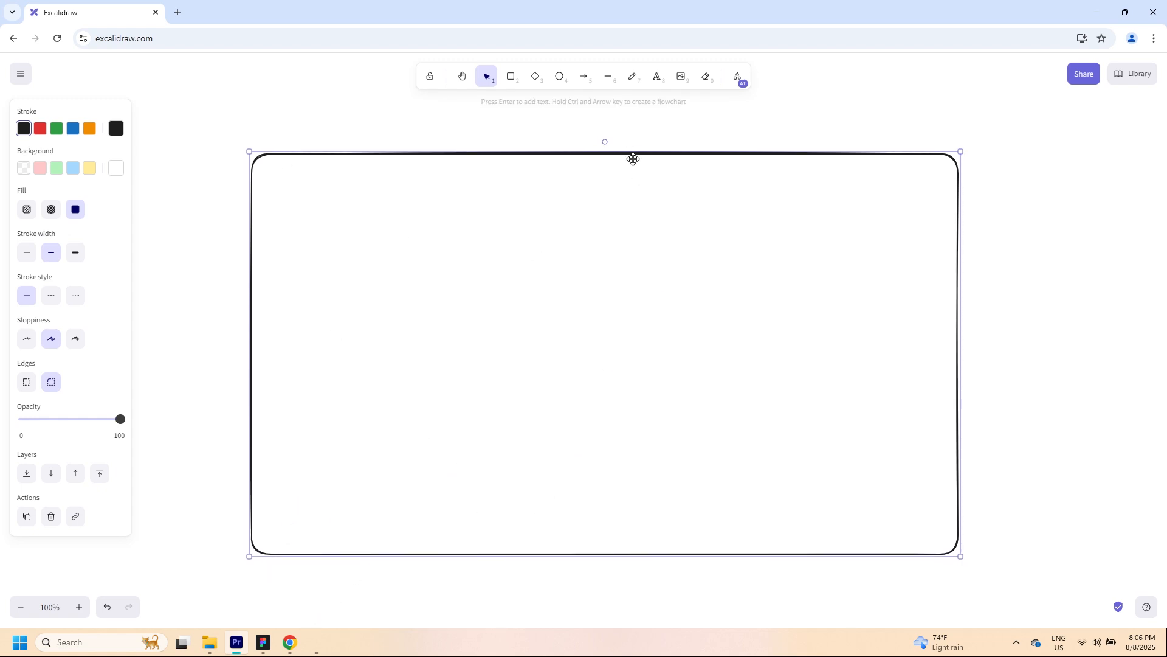
- Draw a wide, flat rectangle along the frame's lower edge with a green stroke and light green background
left_click(512, 82)
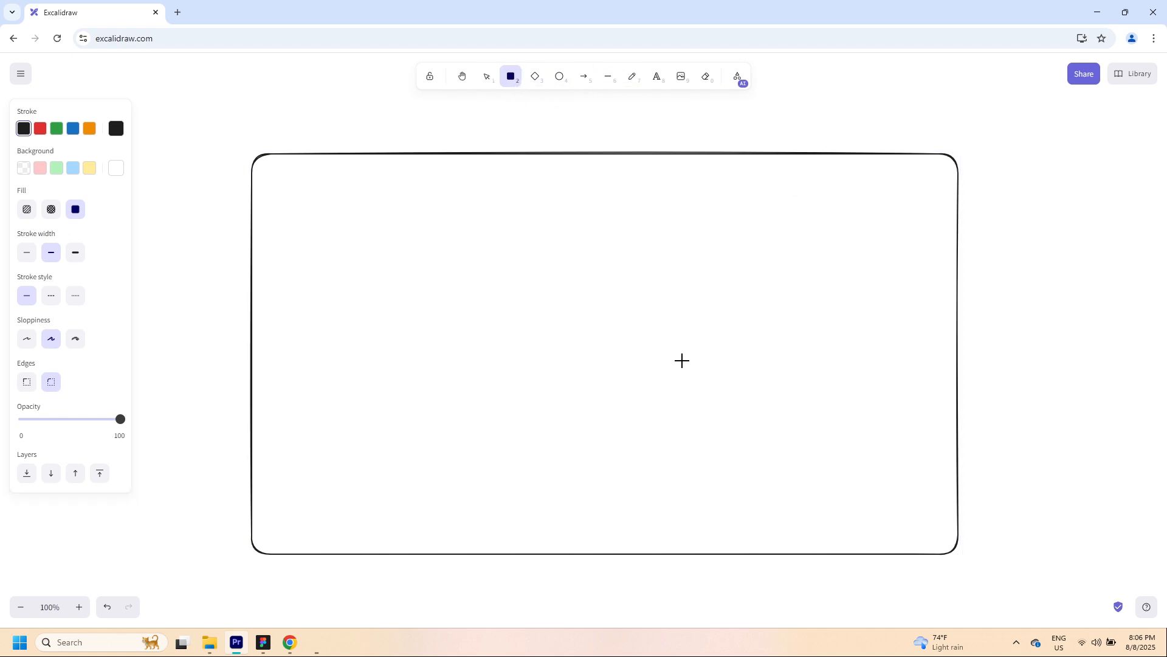
left_click_drag(272, 497, 945, 469)
left_click_drag(909, 486, 909, 497)
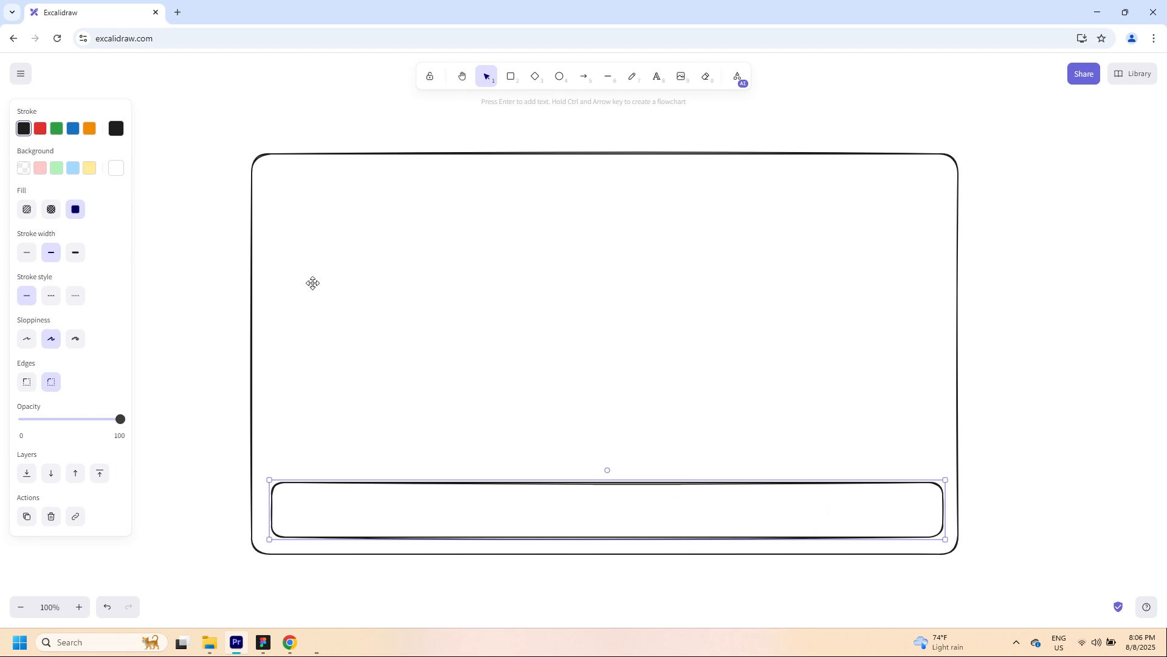
left_click(57, 128)
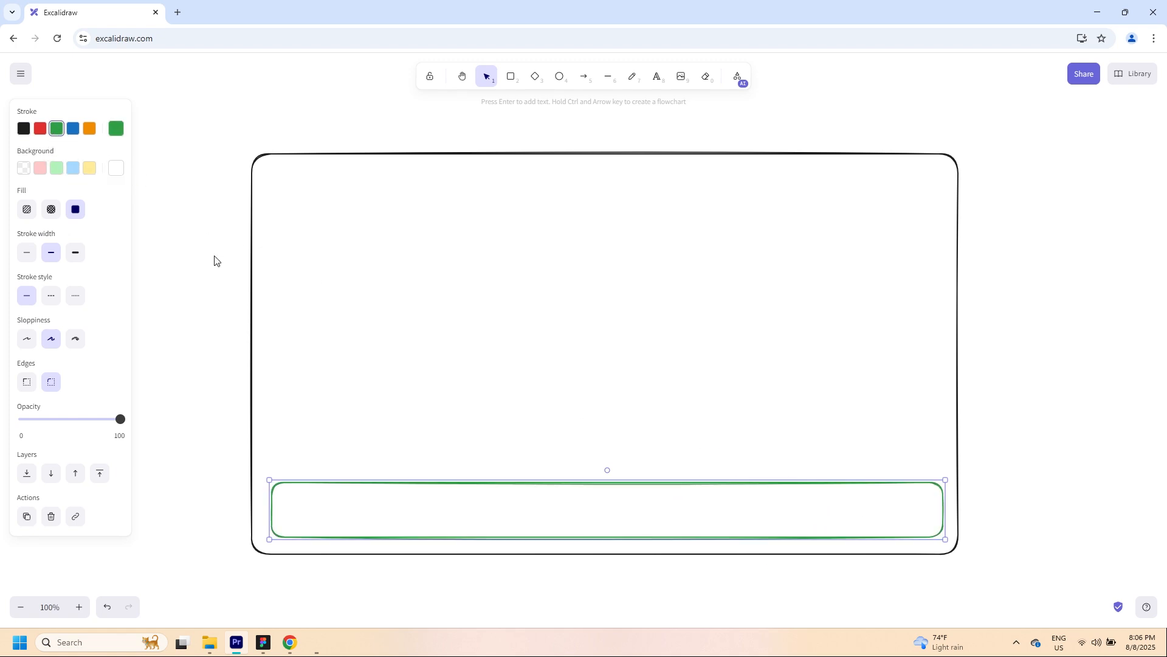
left_click(57, 168)
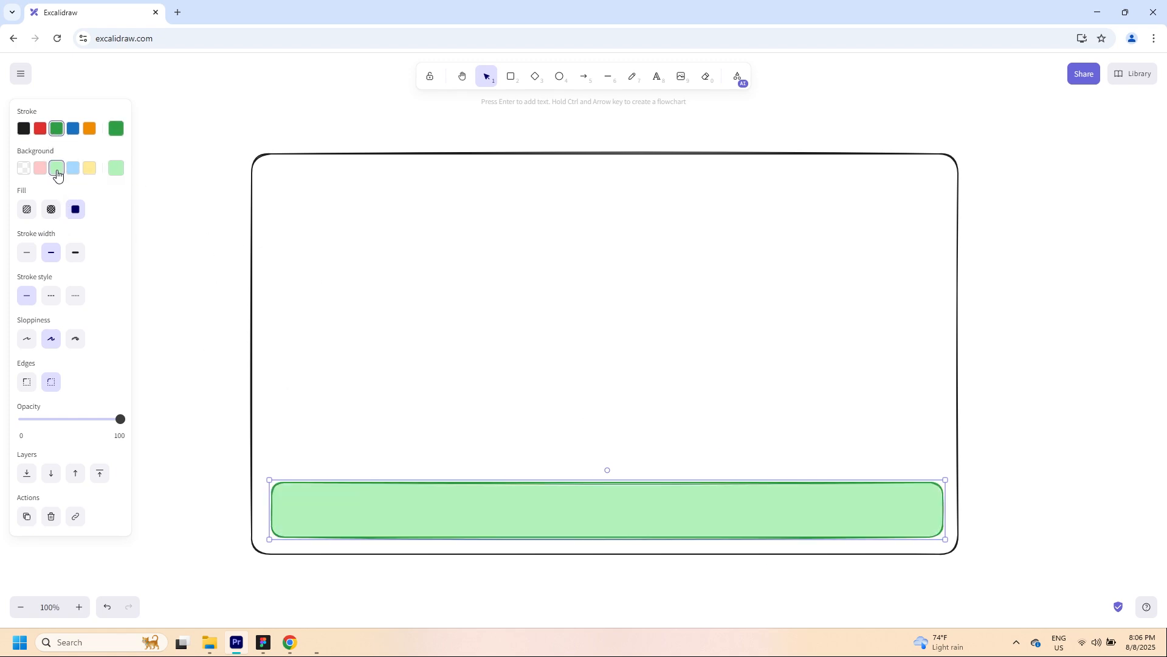
- Try the hatched and cross-hatched fills on the green bar, returning it to a solid fill
left_click(26, 210)
left_click(51, 212)
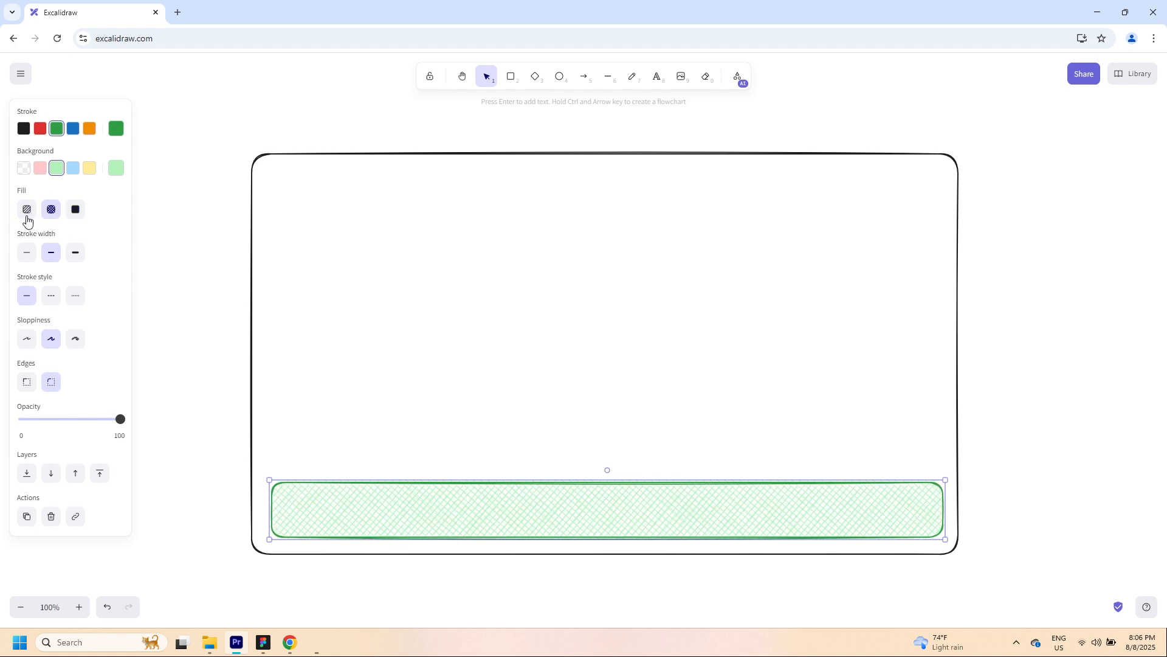
left_click(74, 212)
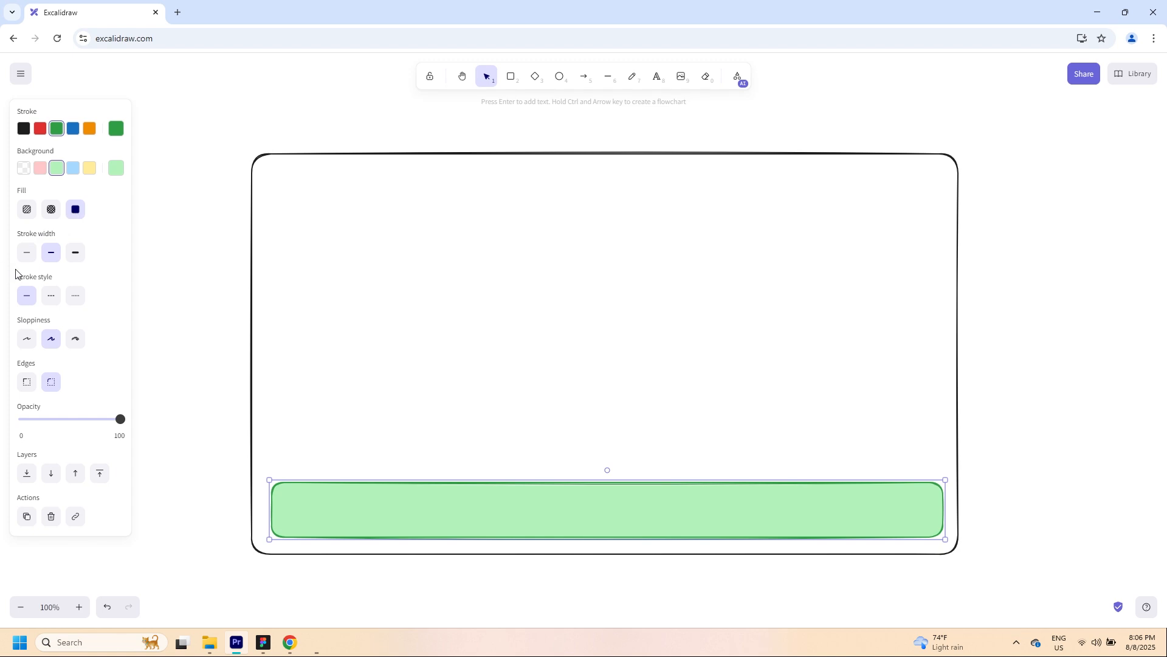
- Set the green bar's outline to the lowest sloppiness, solid stroke style and thickest stroke width
left_click(76, 339)
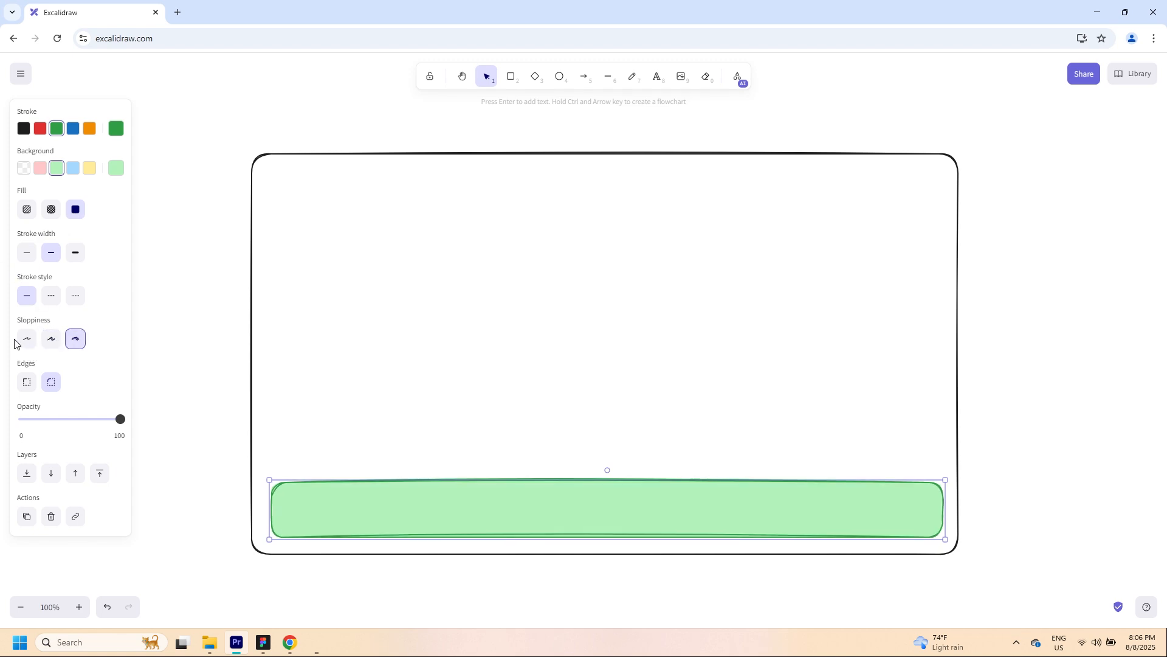
left_click(22, 342)
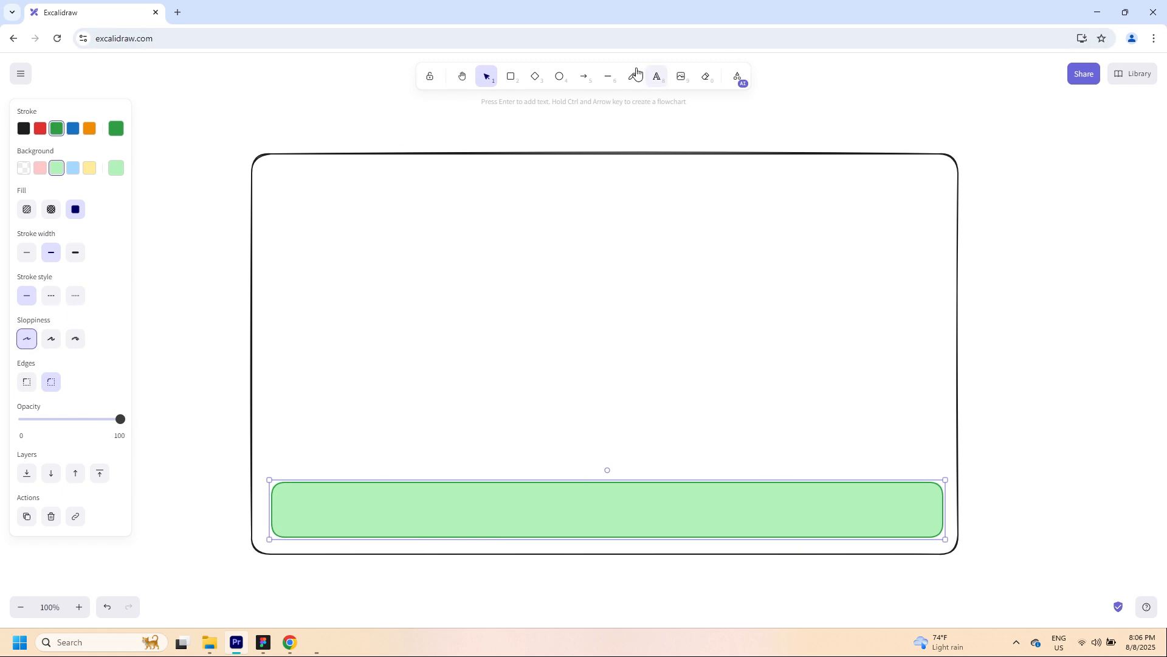
left_click(73, 297)
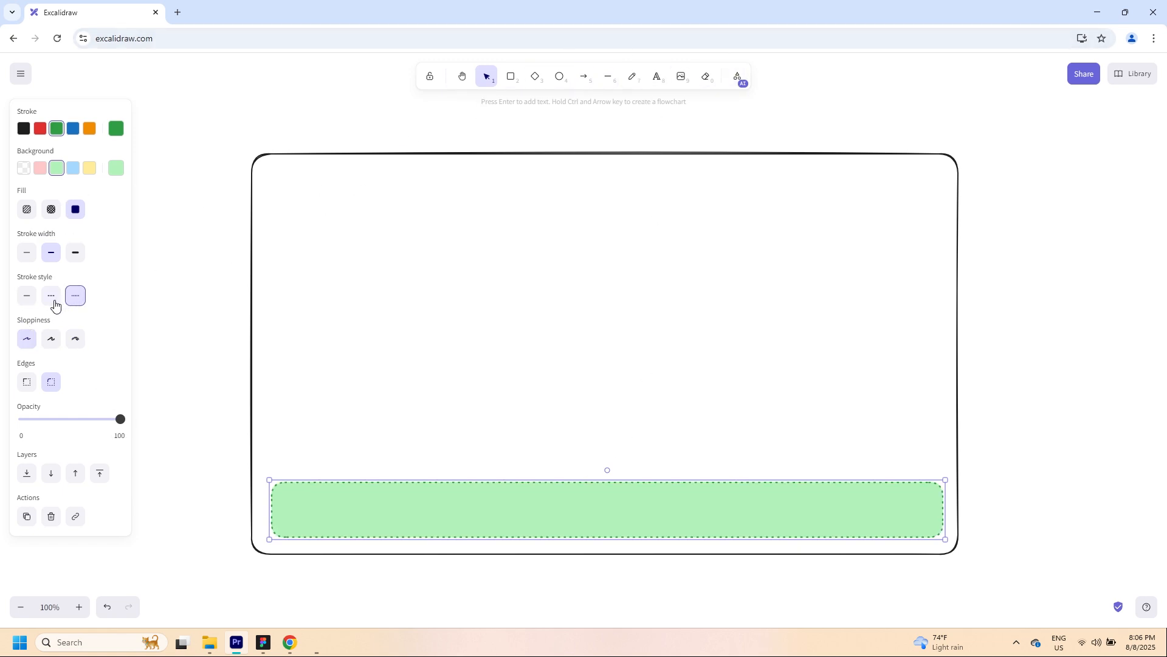
left_click(51, 307)
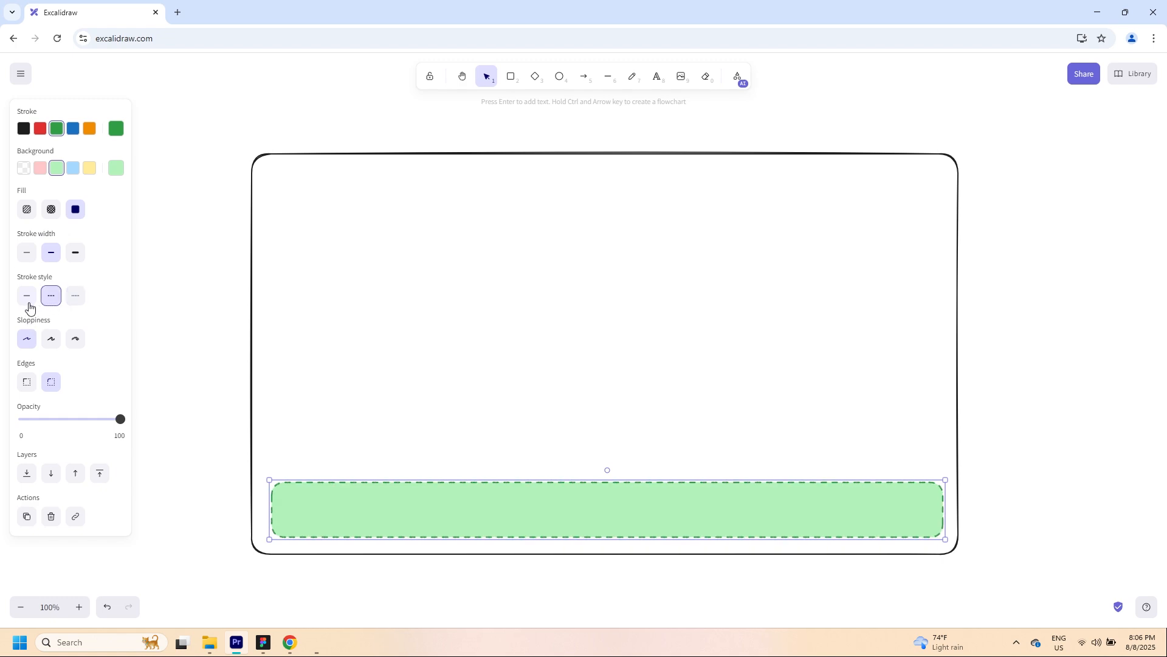
left_click(26, 305)
left_click(73, 260)
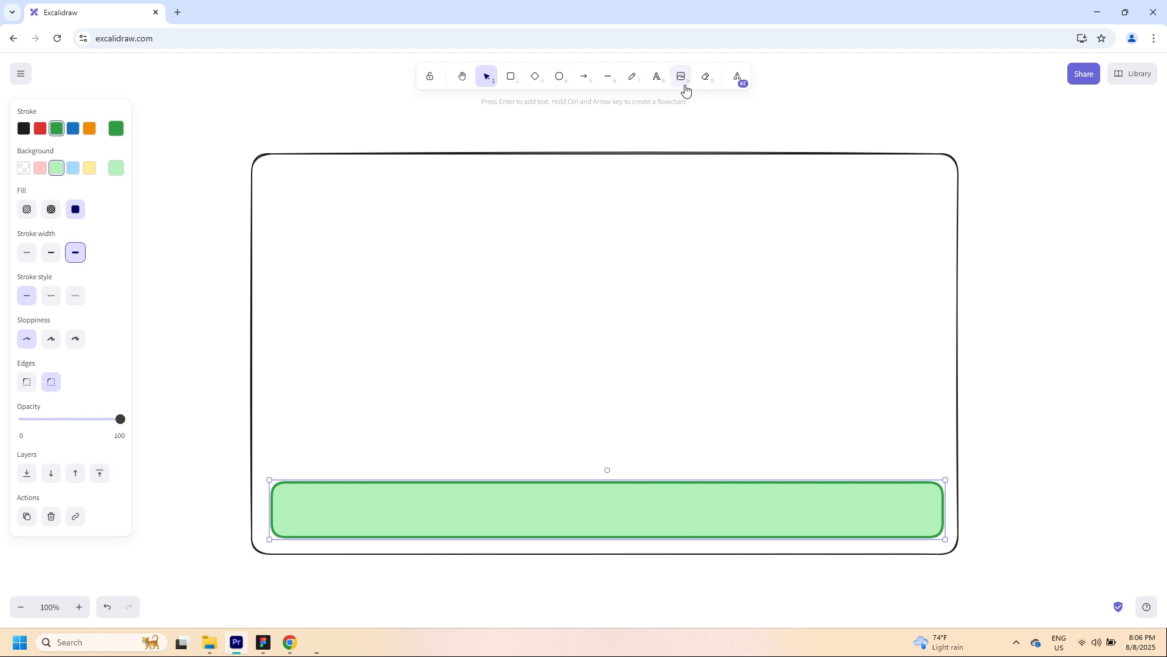
- Draw a large square in the frame's left half above the green bar, with an orange stroke and yellow background
left_click(515, 81)
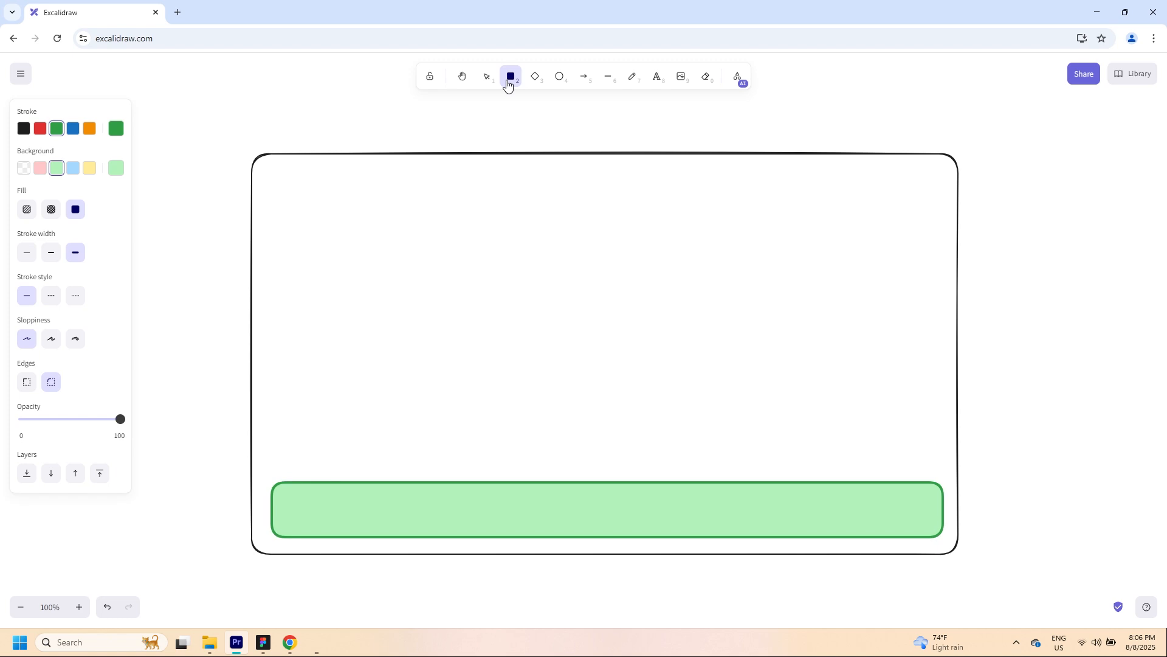
left_click_drag(275, 180, 556, 463)
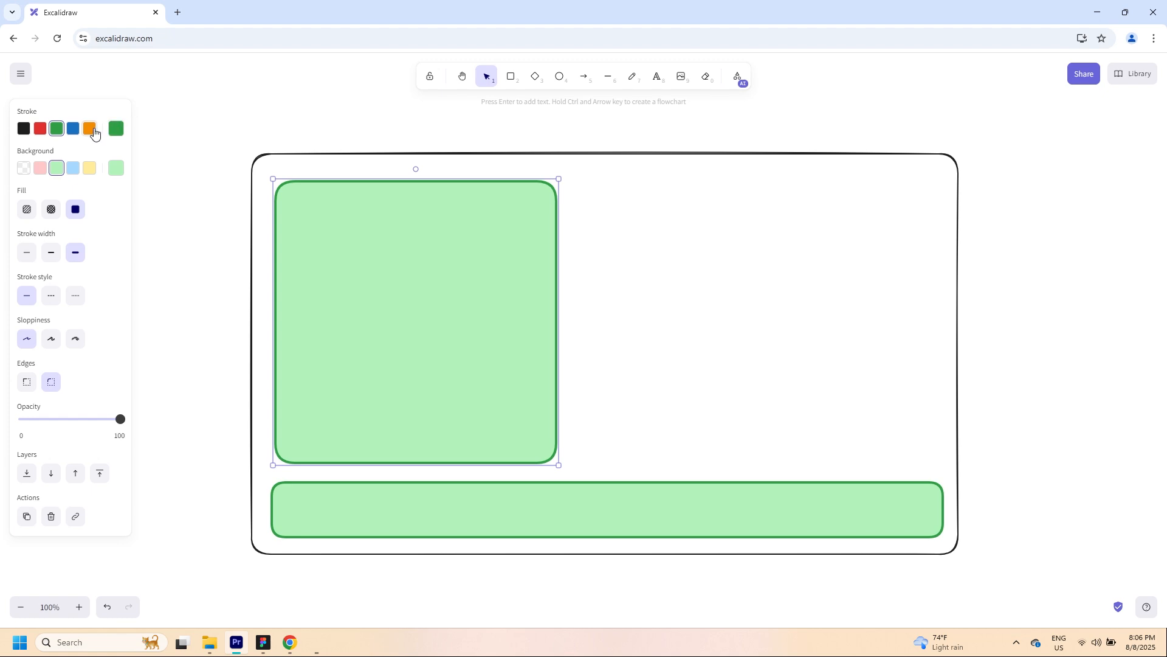
left_click(89, 167)
left_click(90, 129)
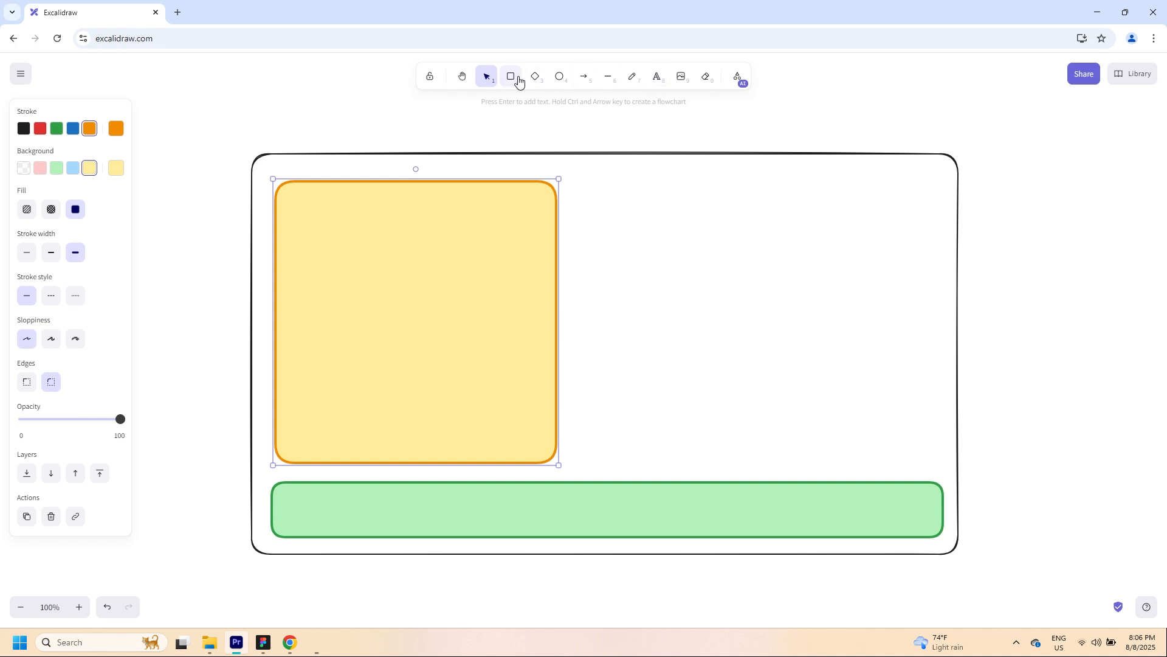
- Add a text label reading "text" in the empty area beside the yellow square
left_click(632, 77)
left_click(655, 80)
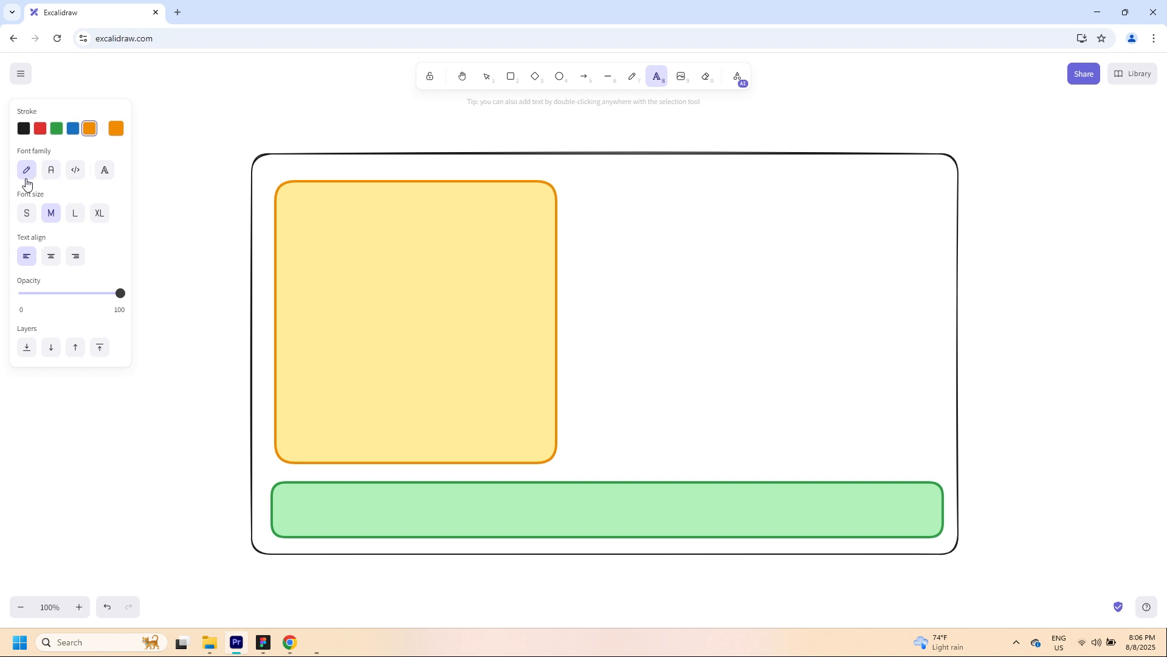
left_click(608, 213)
type("tex")
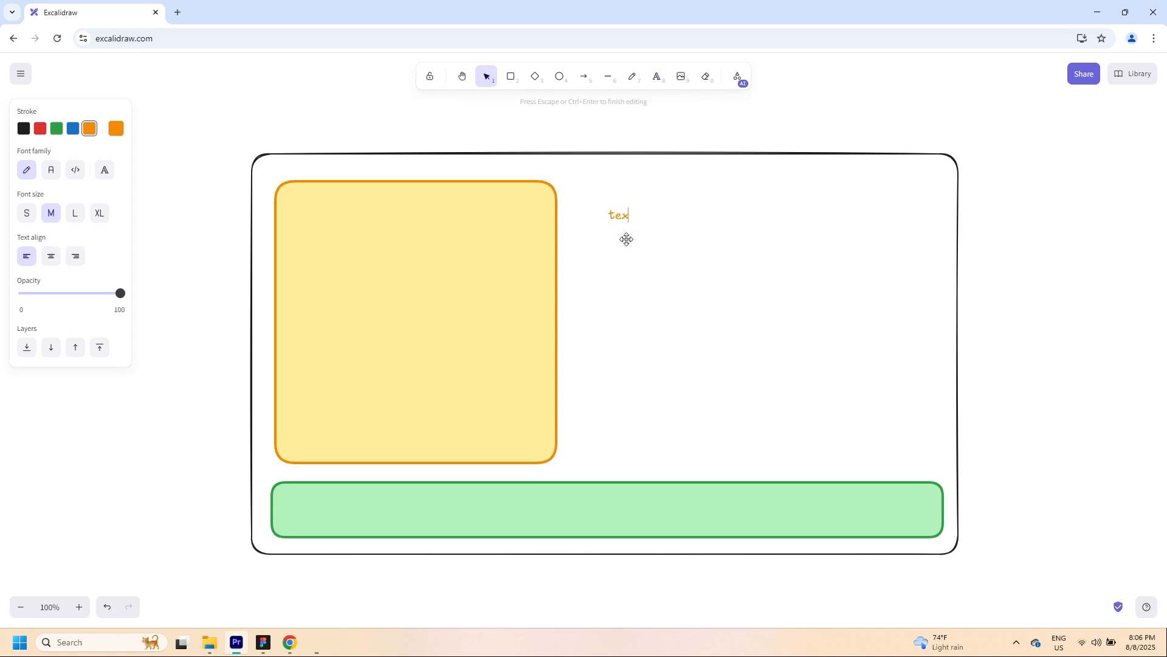
type("t")
left_click(462, 77)
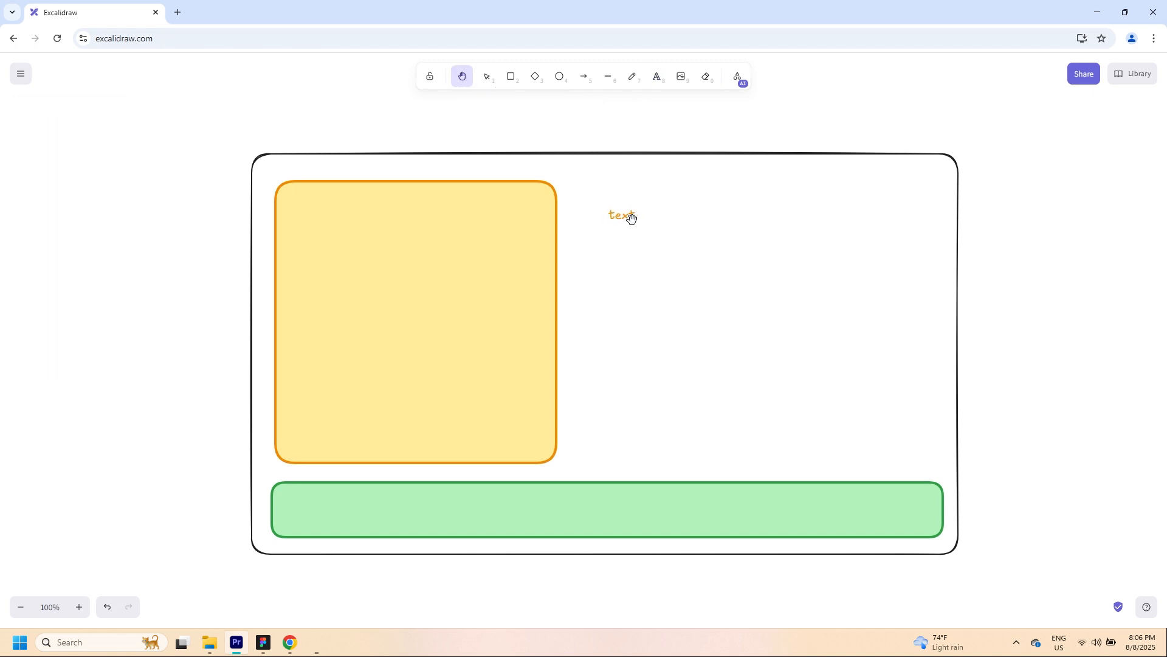
- Enlarge the "text" label to fill much of the empty area and set its stroke color to black
left_click(487, 77)
left_click(633, 218)
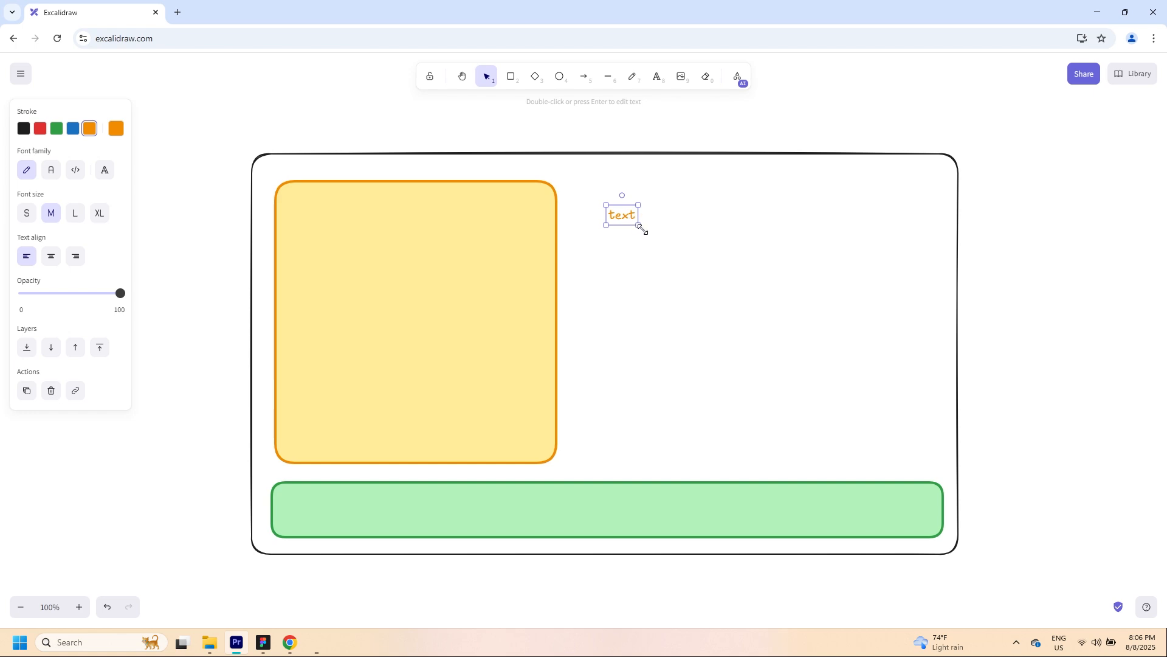
left_click_drag(639, 225, 824, 329)
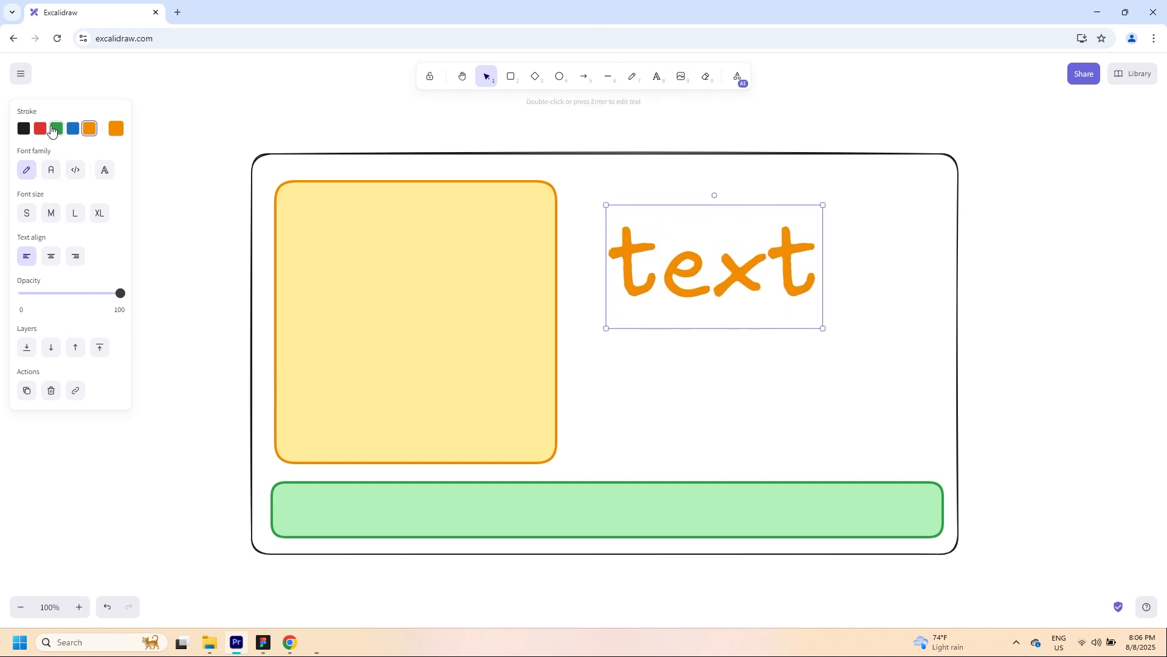
left_click(24, 128)
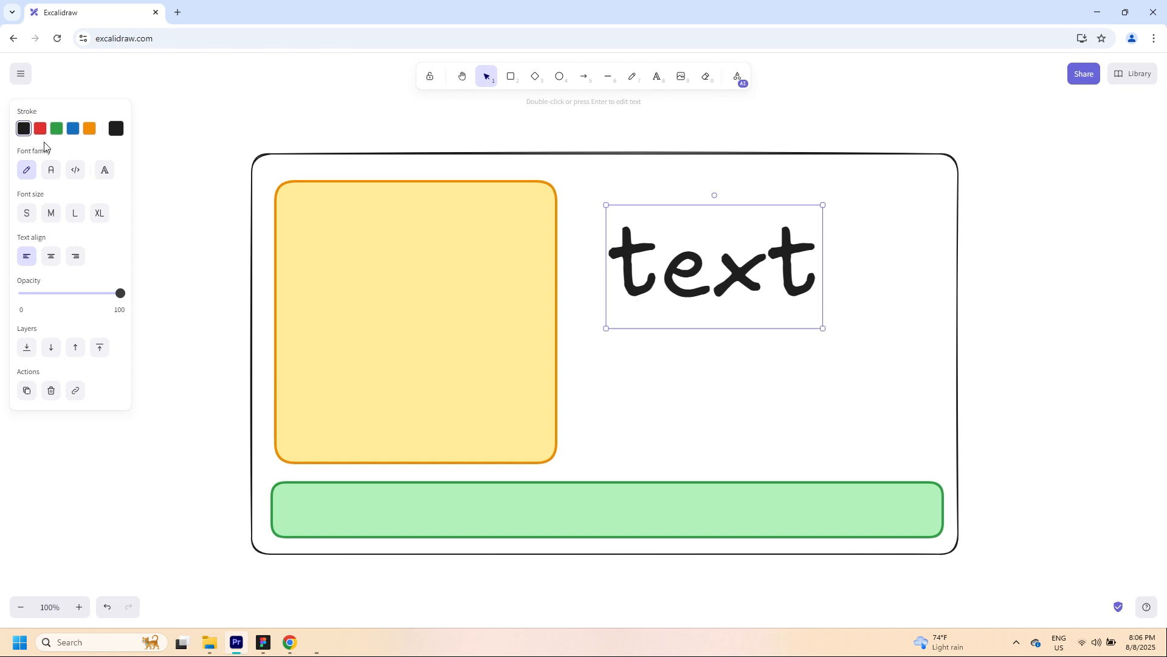
- Try the Nunito and Comic Shanns fonts on the "text" label and set it back to Excalifont
left_click(49, 173)
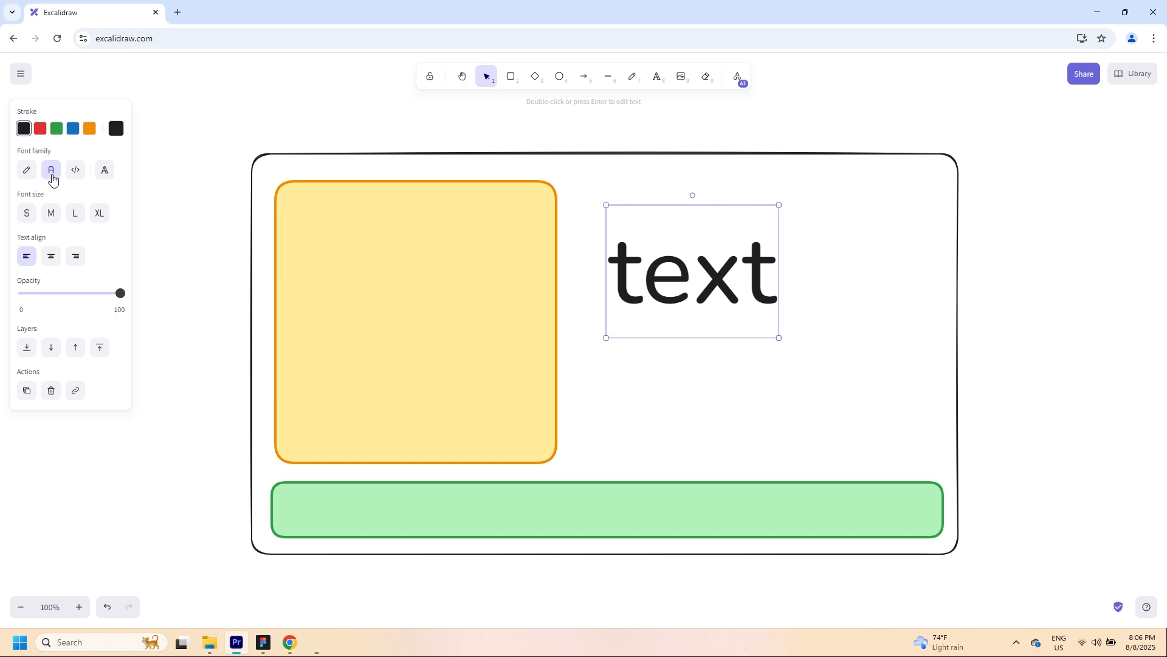
left_click(77, 176)
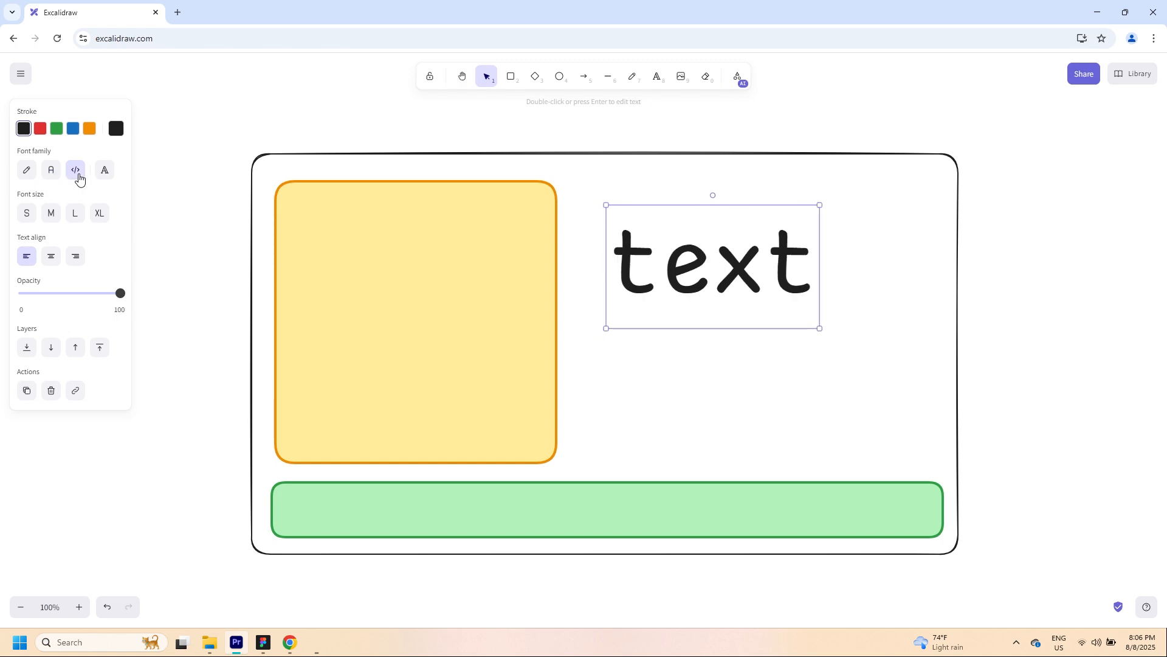
left_click(102, 176)
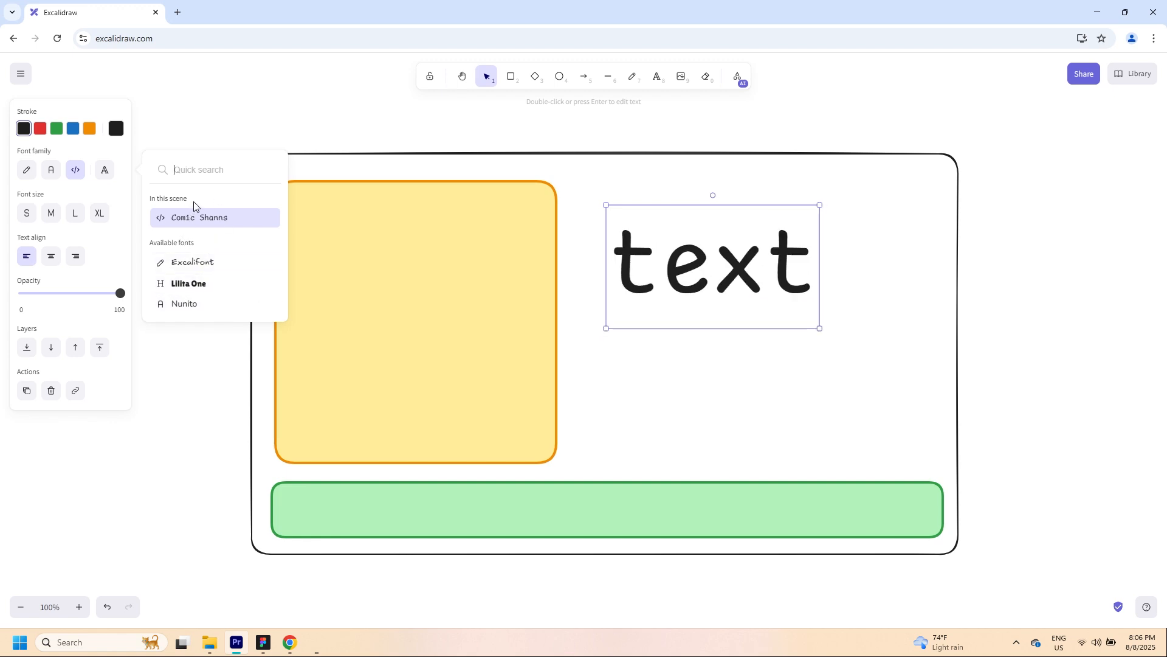
type("f")
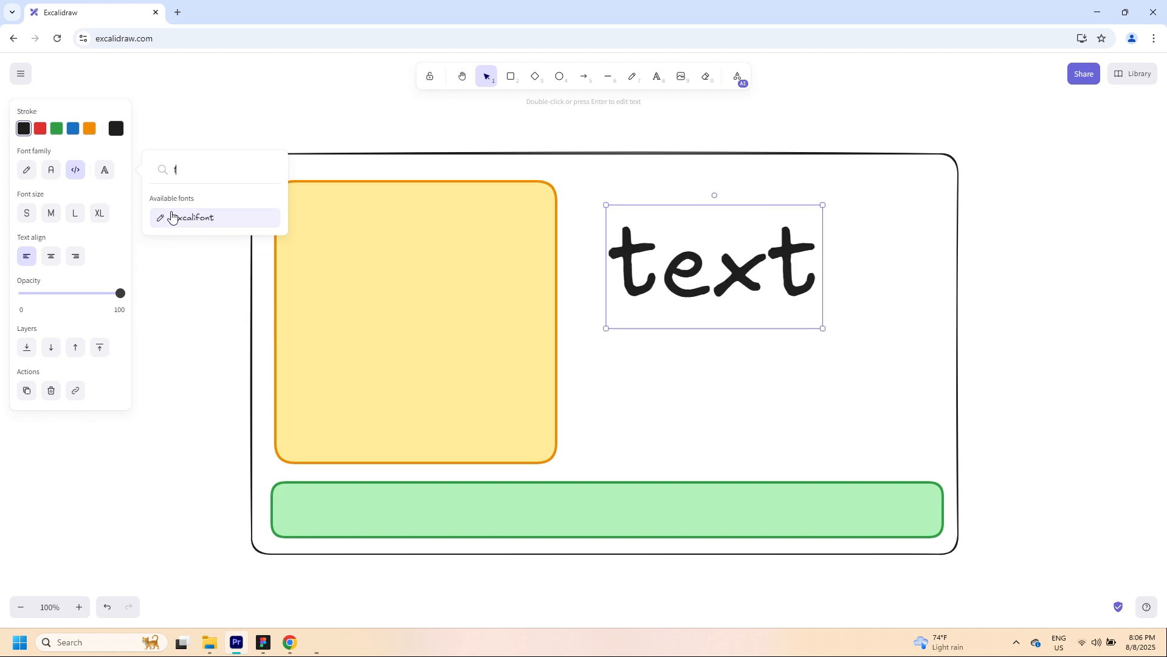
left_click(172, 217)
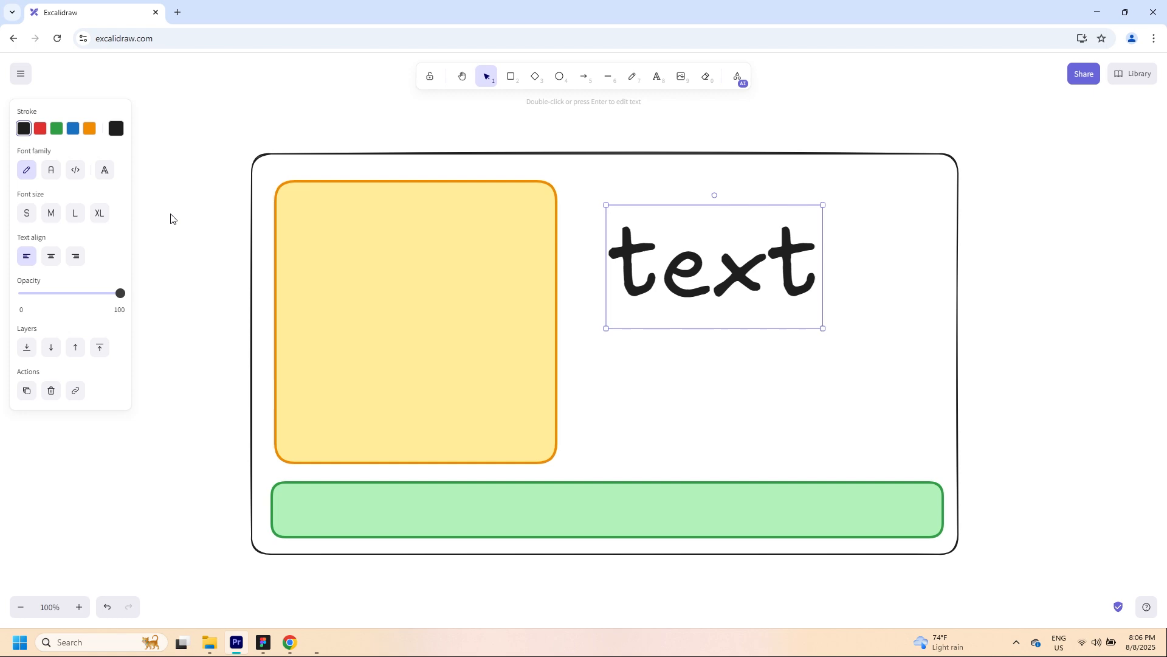
- Run the "text" label through the preset sizes up to XL, align it right and scale it up to a large heading
left_click(28, 214)
left_click(51, 214)
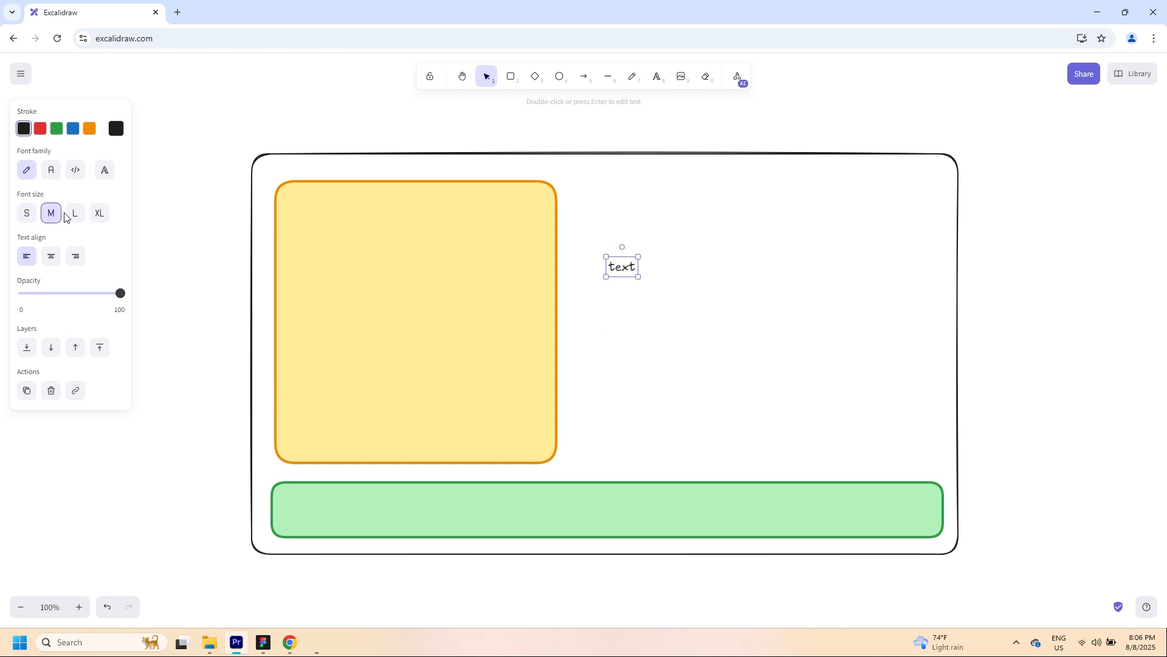
left_click(76, 215)
left_click(100, 214)
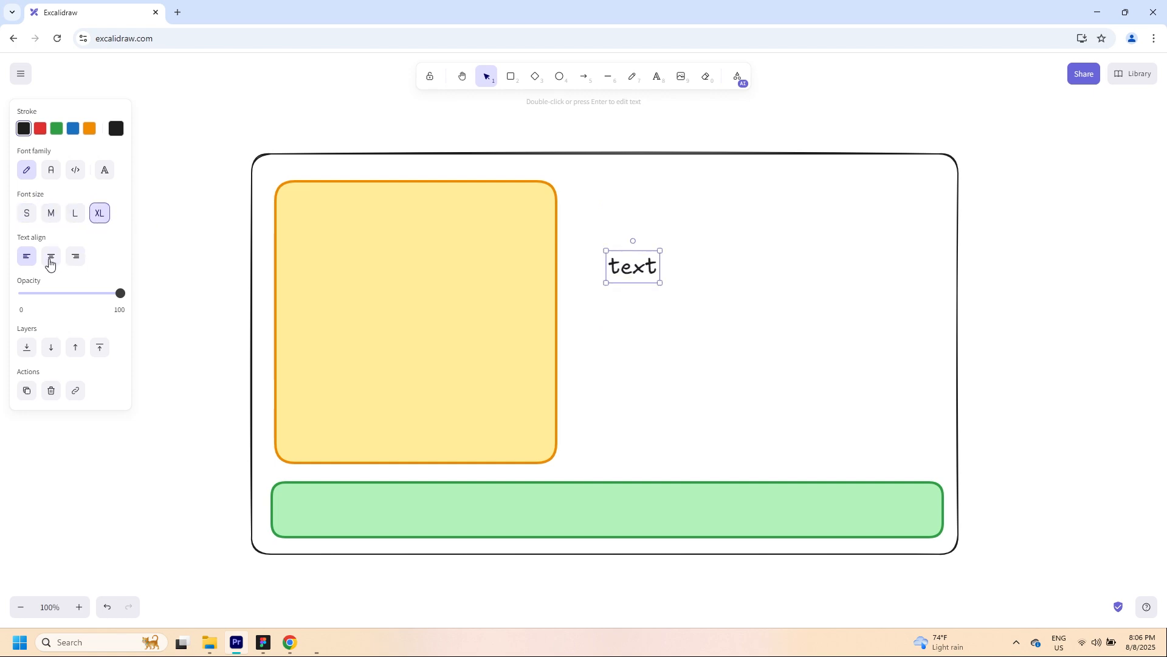
left_click(49, 262)
left_click(68, 261)
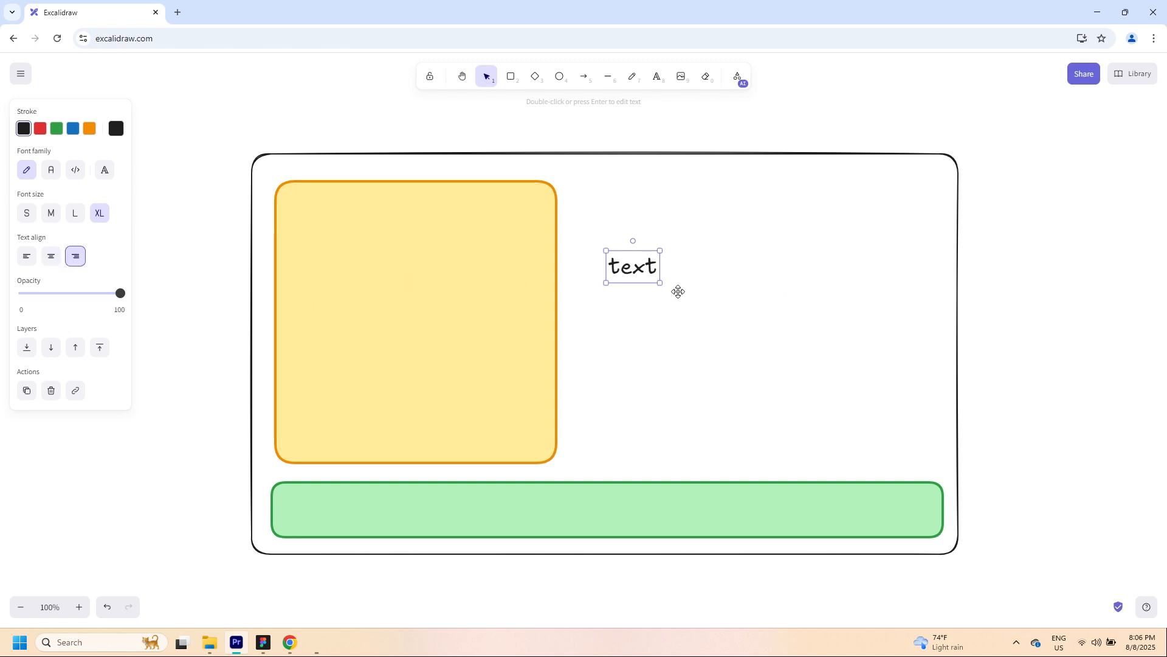
left_click_drag(658, 283, 789, 355)
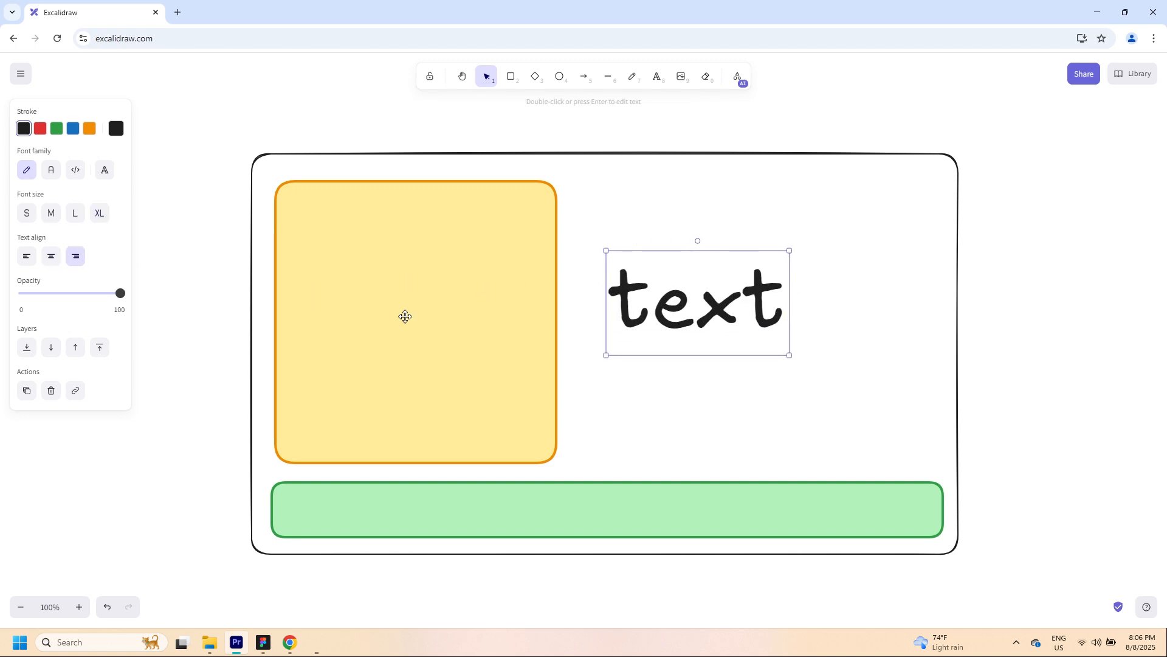
- Try the label's opacity, move it across the yellow square's edge, and test sending it to the back and bringing it to the front
left_click_drag(58, 300, 136, 300)
left_click_drag(687, 317, 571, 348)
left_click(25, 347)
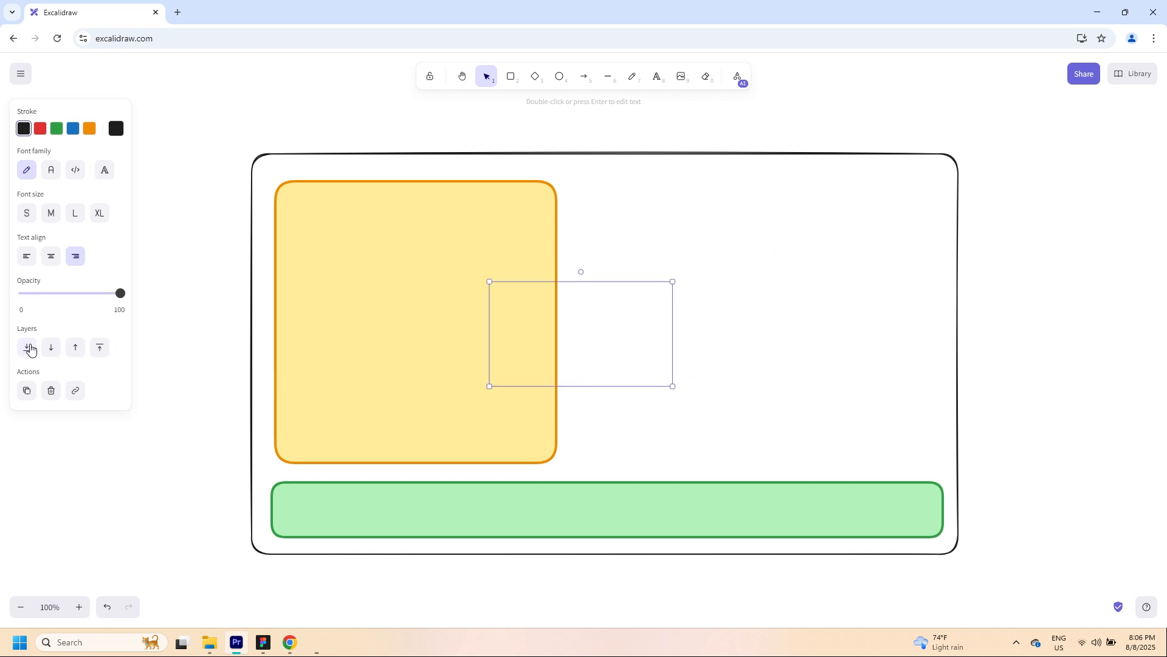
left_click(100, 347)
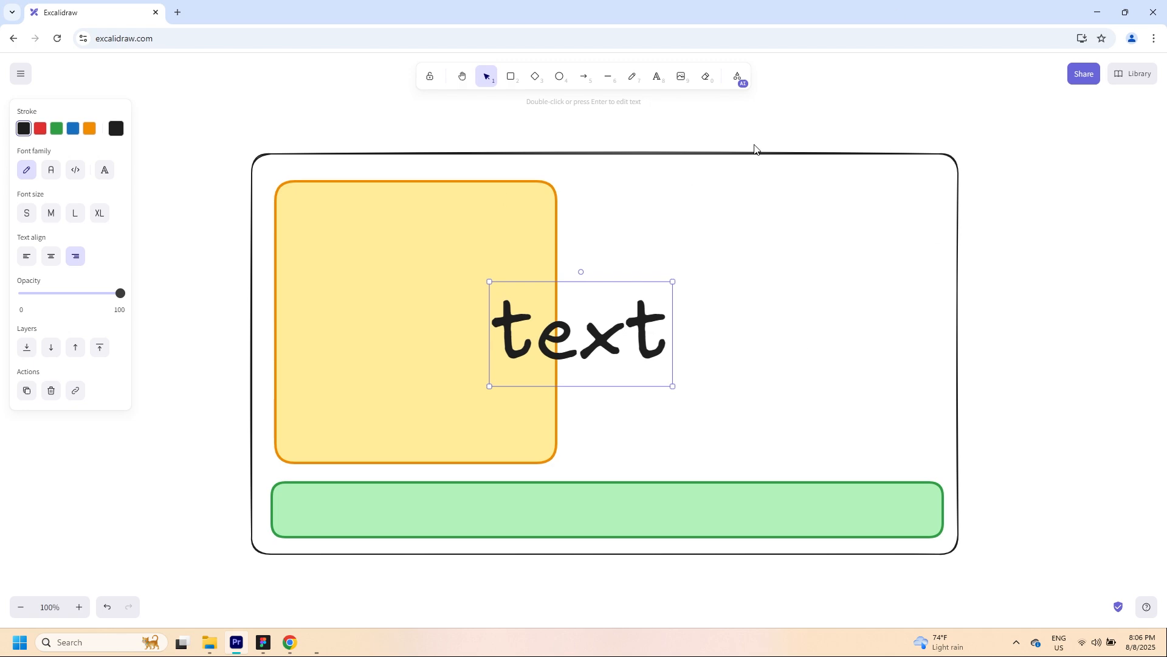
- Move the "text" label off the yellow square and delete it
left_click_drag(647, 284, 724, 318)
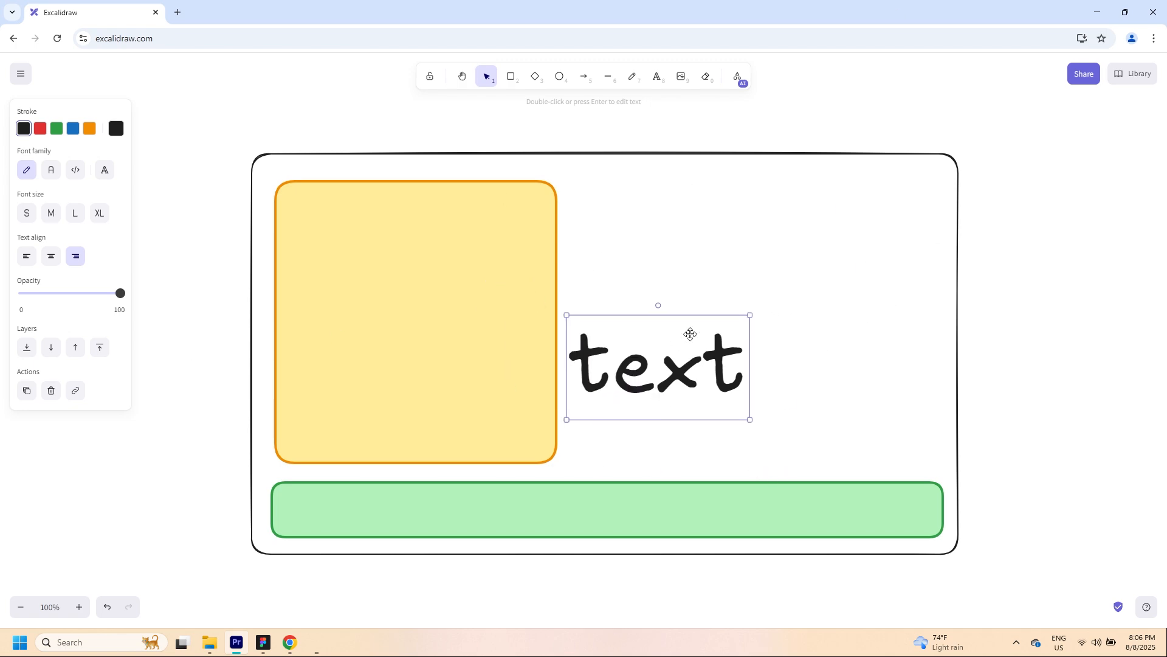
key("Delete")
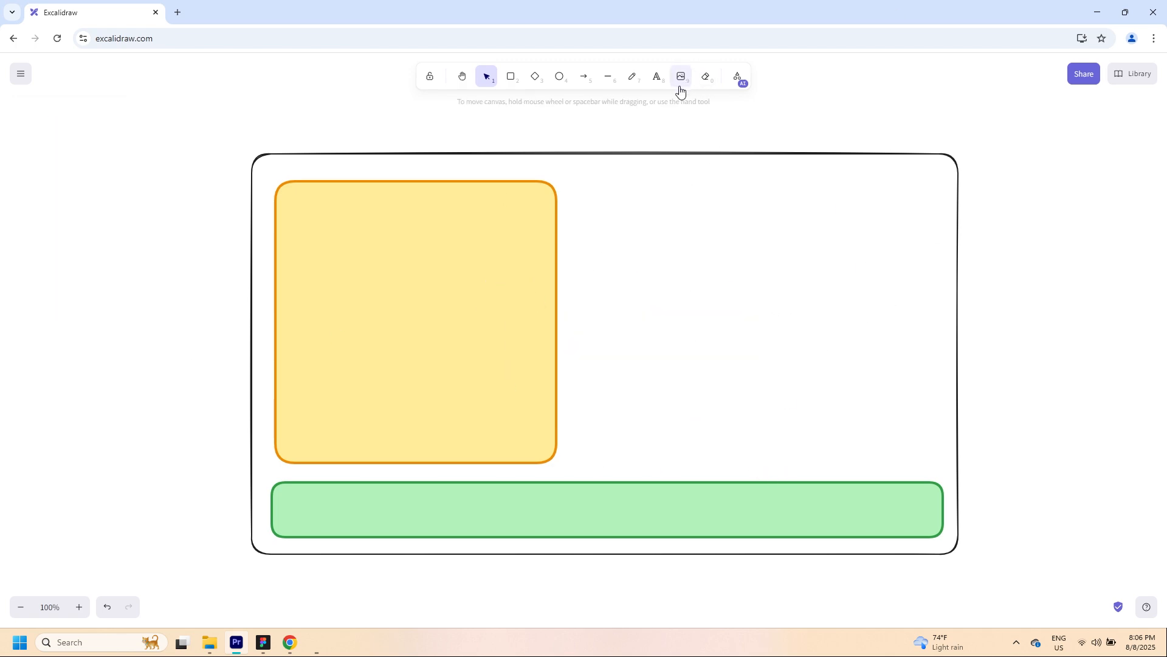
- Draw a thick black wavy freehand line across the upper part of the empty area beside the yellow square
left_click(632, 77)
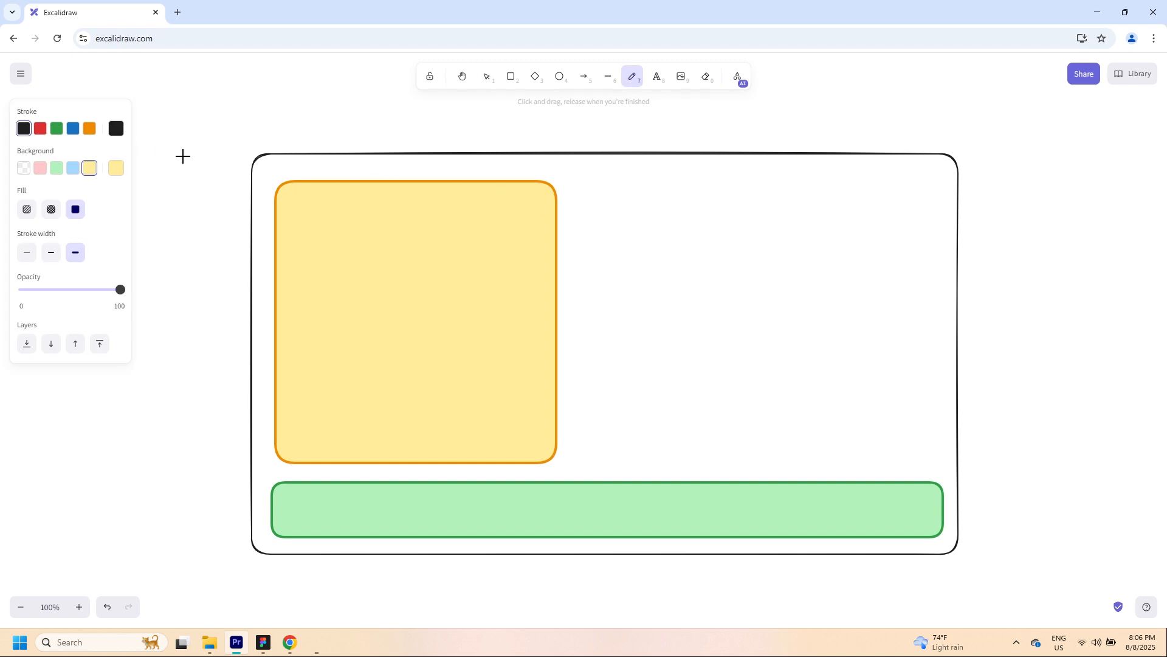
mouse_move(603, 208)
left_mouse_down()
mouse_move(621, 240)
mouse_move(650, 210)
mouse_move(915, 216)
mouse_move(935, 234)
left_mouse_up()
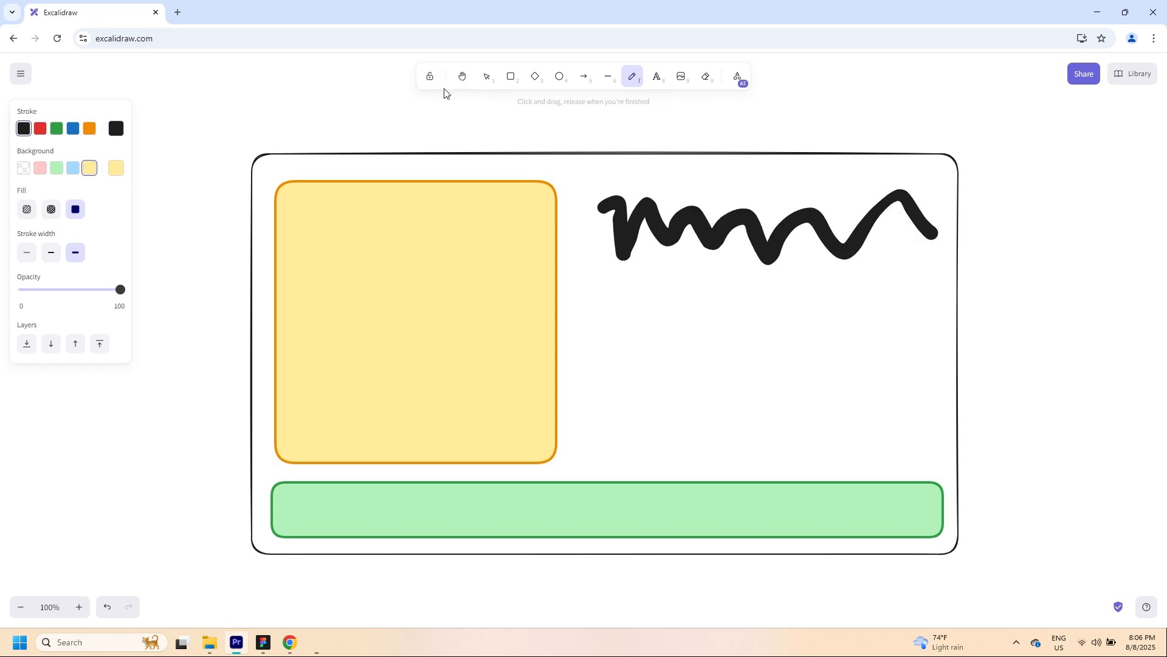
- Try to select the wavy freehand line inside the frame
left_click(486, 77)
left_click(681, 230)
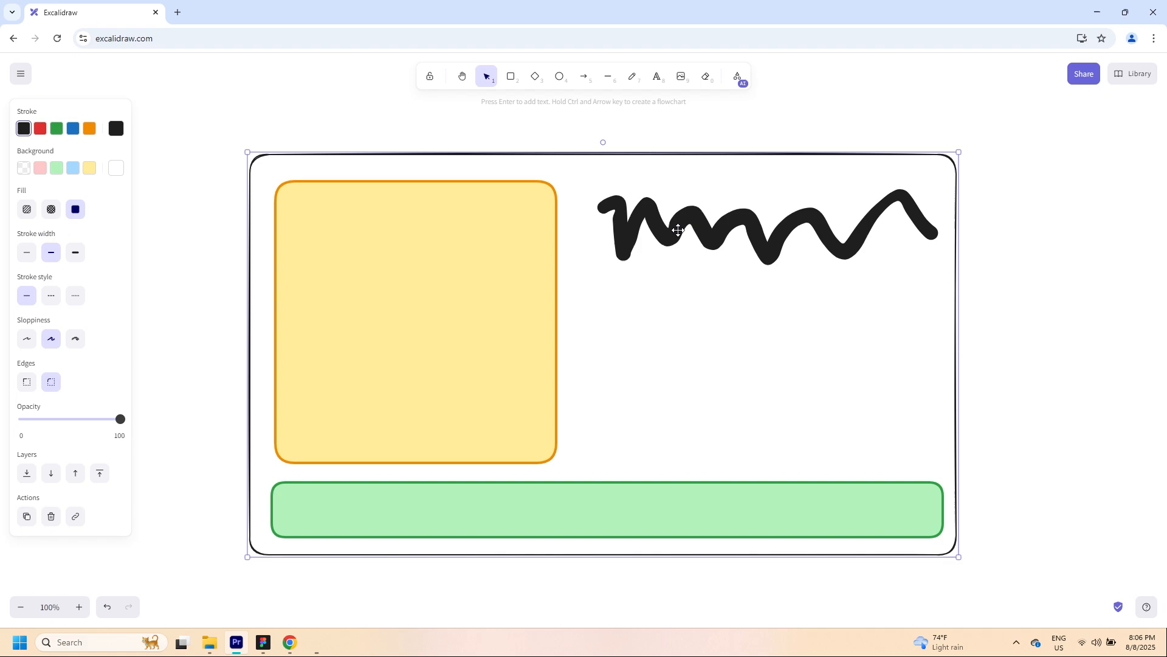
key("Return")
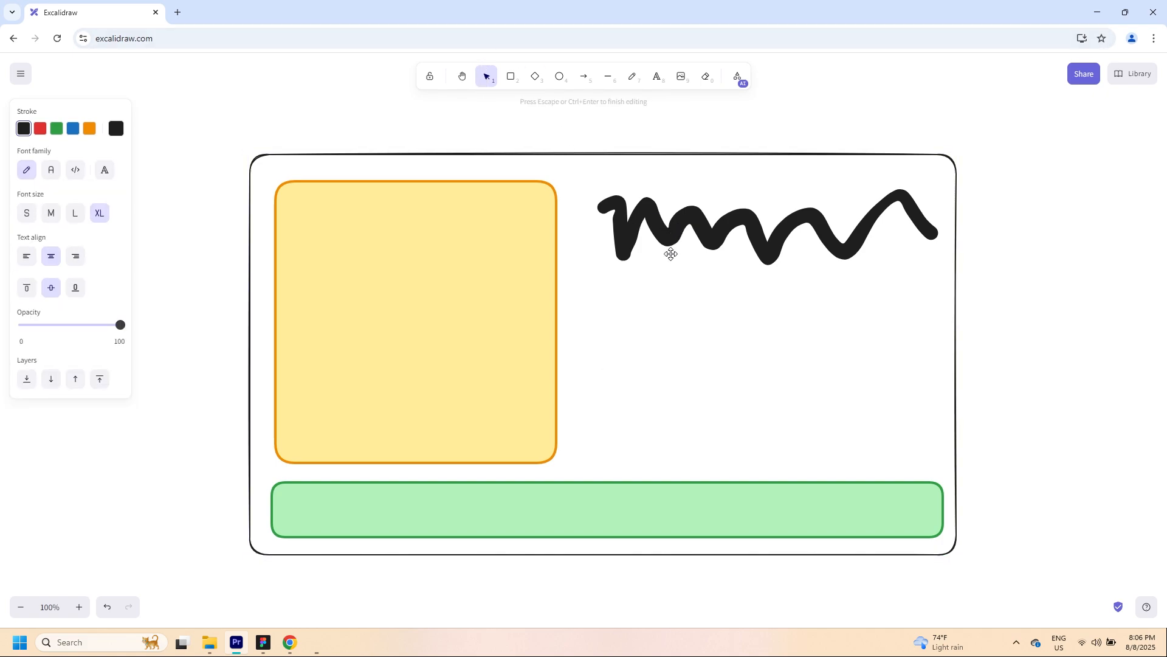
double_click(627, 229)
double_click(621, 228)
left_click(620, 228)
left_click(624, 226)
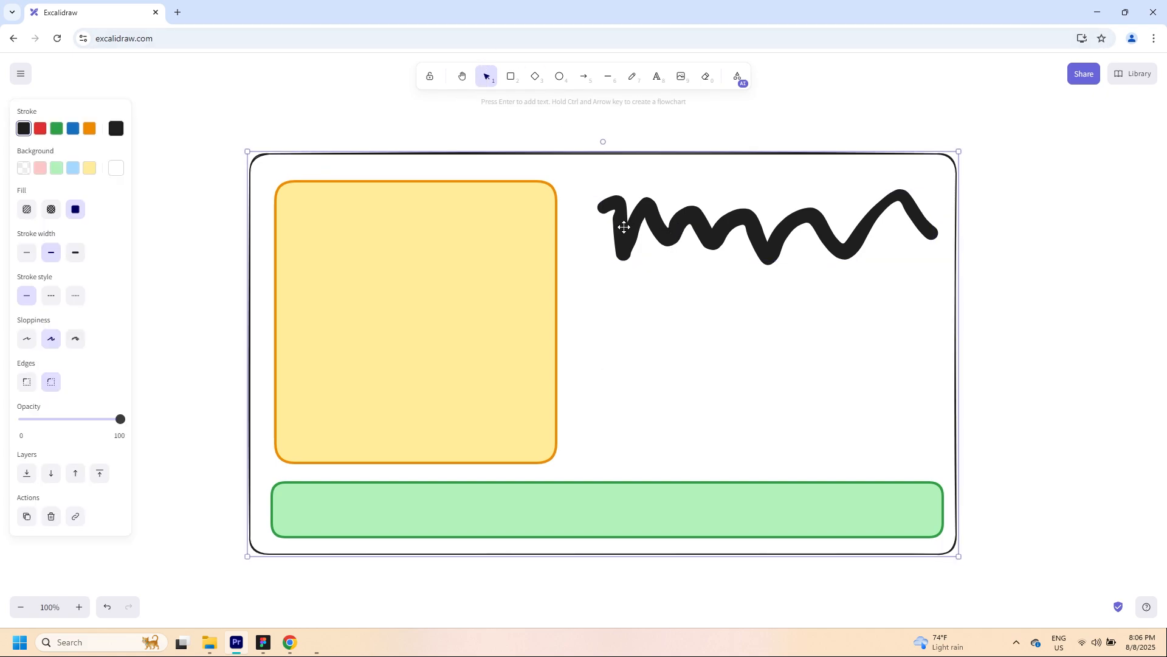
double_click(624, 227)
- Shift the outer frame slightly down and to the right and send it to the back, behind all other shapes
left_click_drag(689, 216, 693, 220)
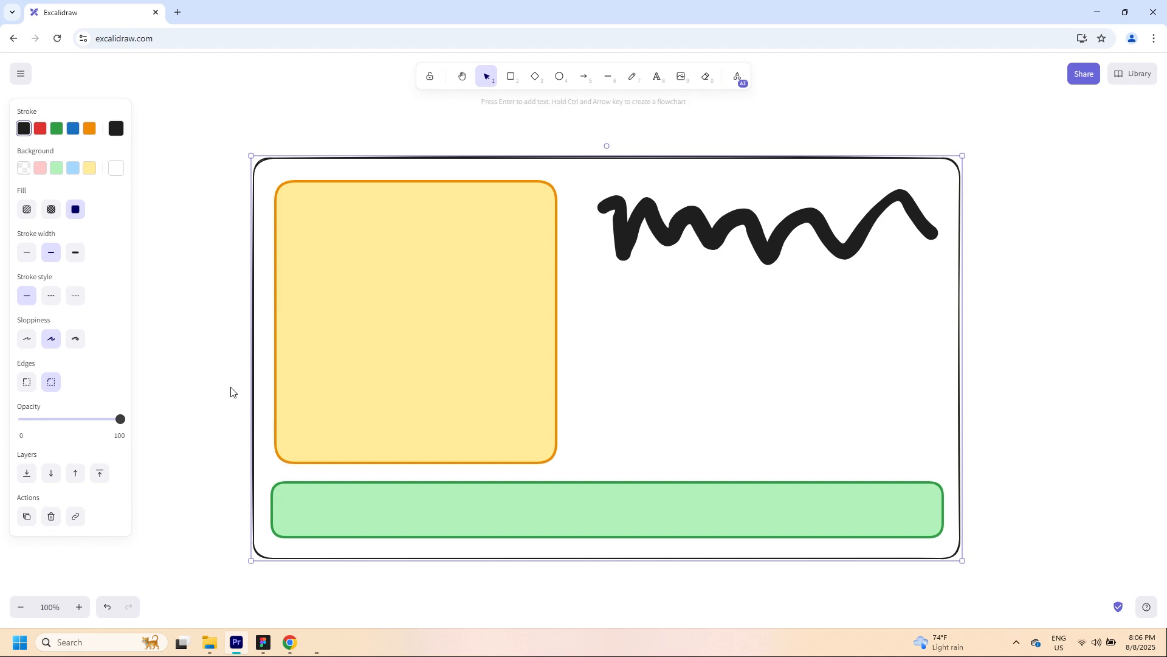
left_click(107, 476)
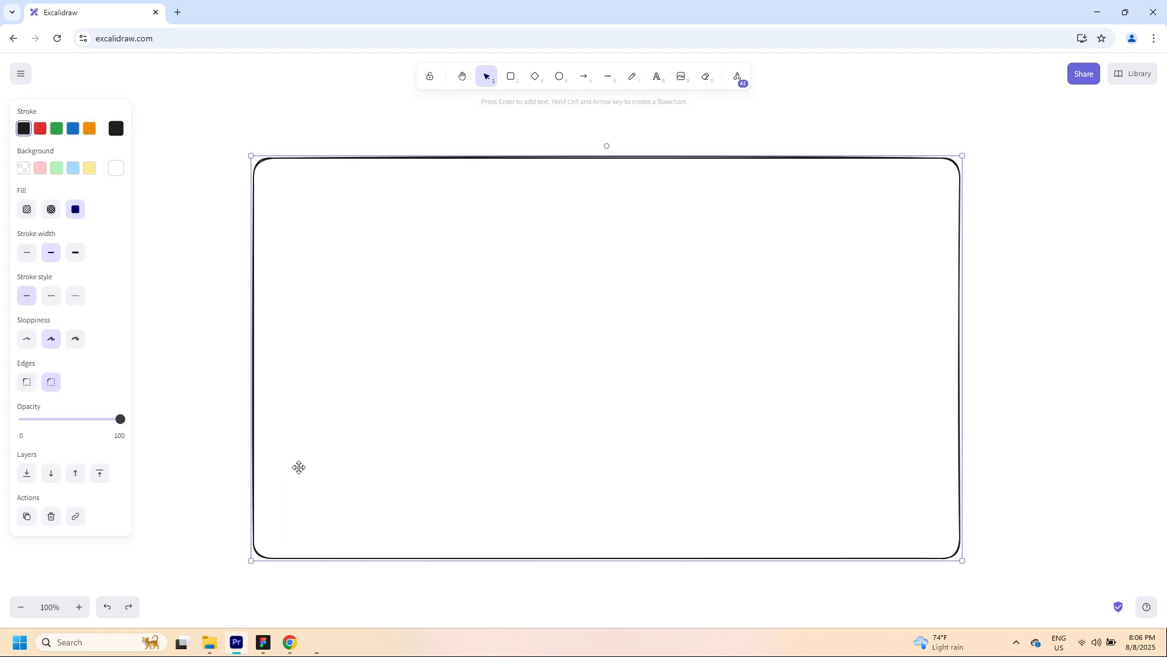
left_click(24, 478)
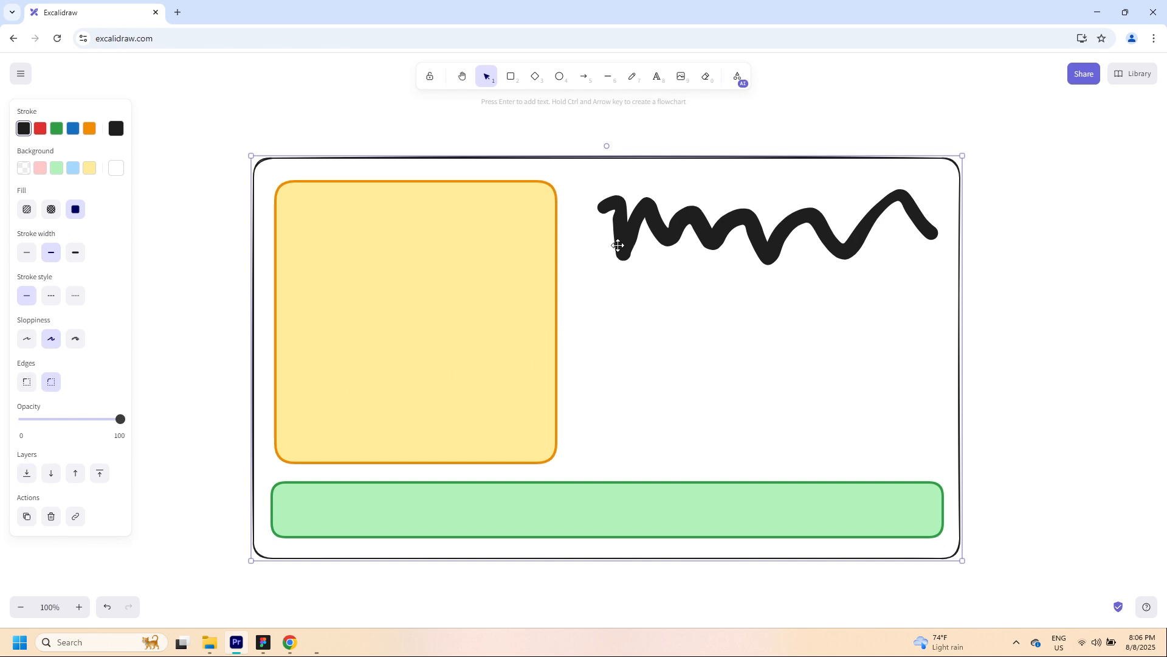
- Shift the wavy line slightly toward the yellow square and set its stroke width to the middle option
left_click(631, 229)
double_click(633, 229)
left_click(632, 229)
left_click_drag(727, 225, 713, 233)
left_click(51, 255)
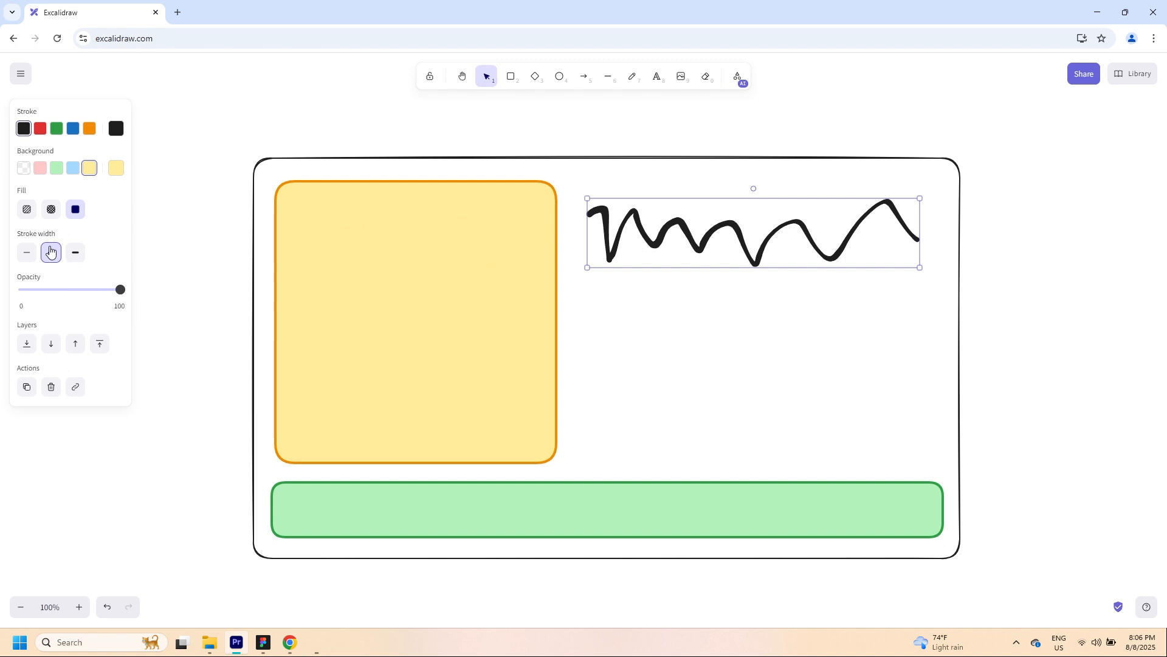
- Set the wavy line's stroke color to violet 6741d9
left_click(115, 134)
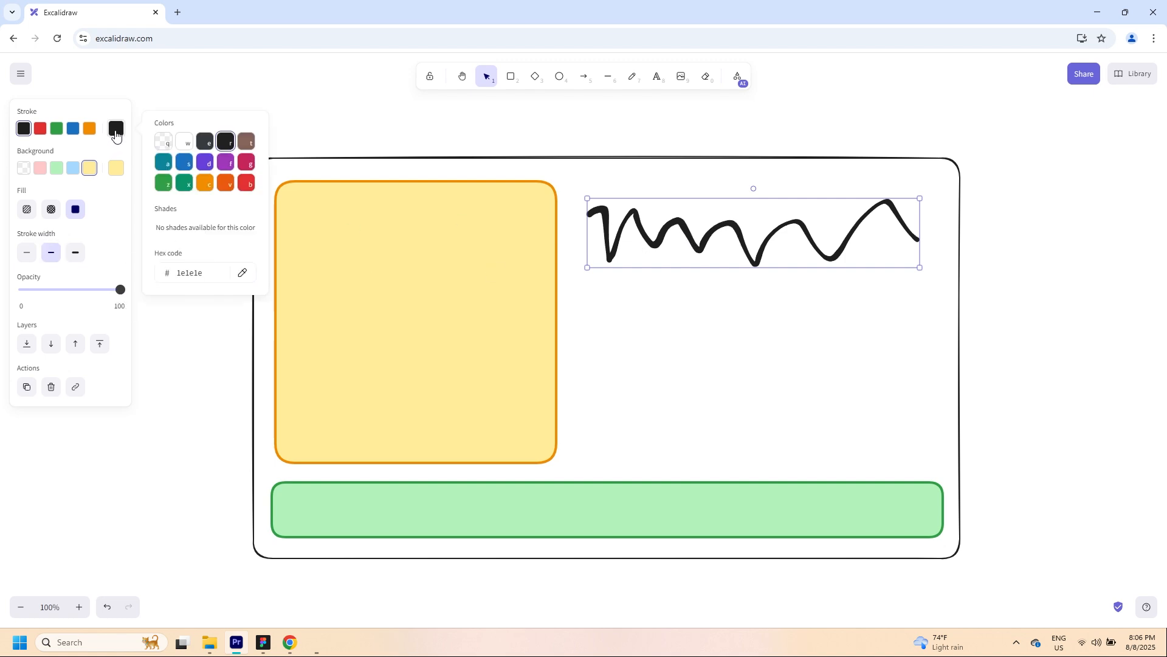
left_click(227, 164)
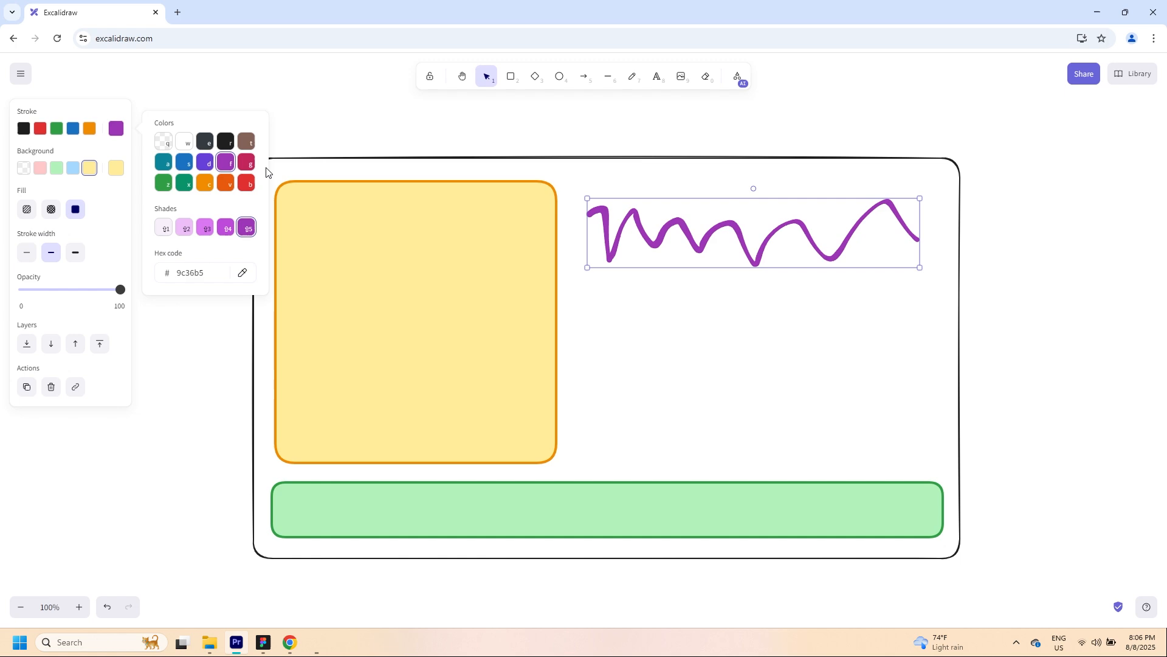
left_click(207, 166)
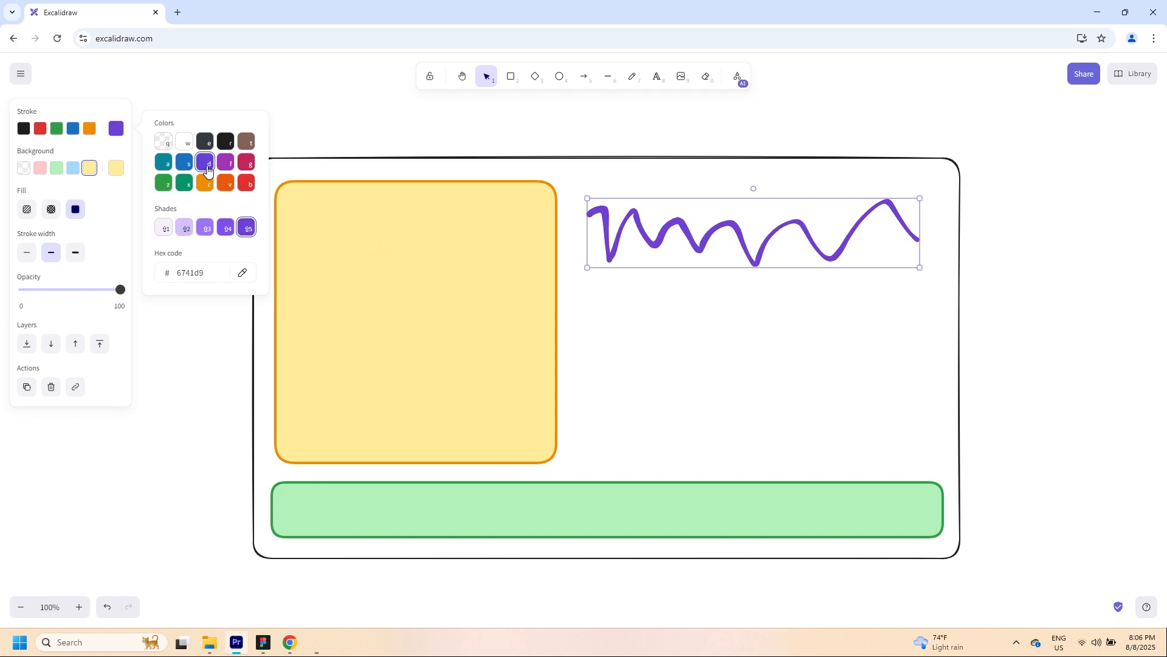
- Draw three roughly horizontal violet freehand lines stacked below the wavy line as placeholder body text
left_click(623, 81)
left_click_drag(619, 292, 881, 304)
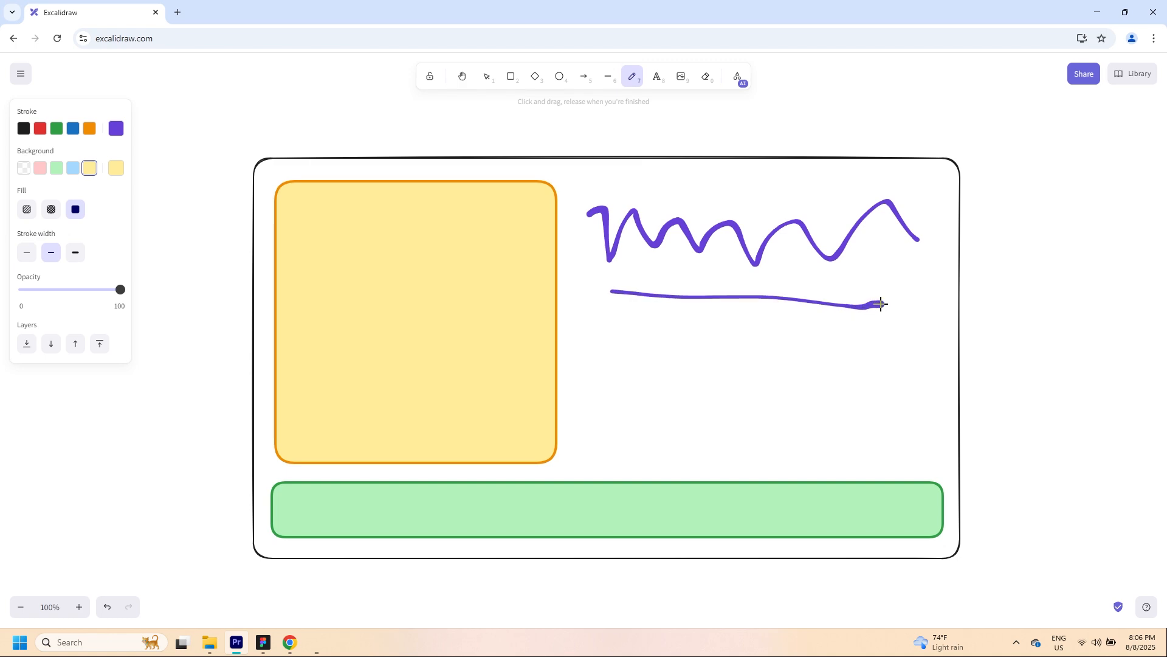
left_click_drag(619, 326, 878, 330)
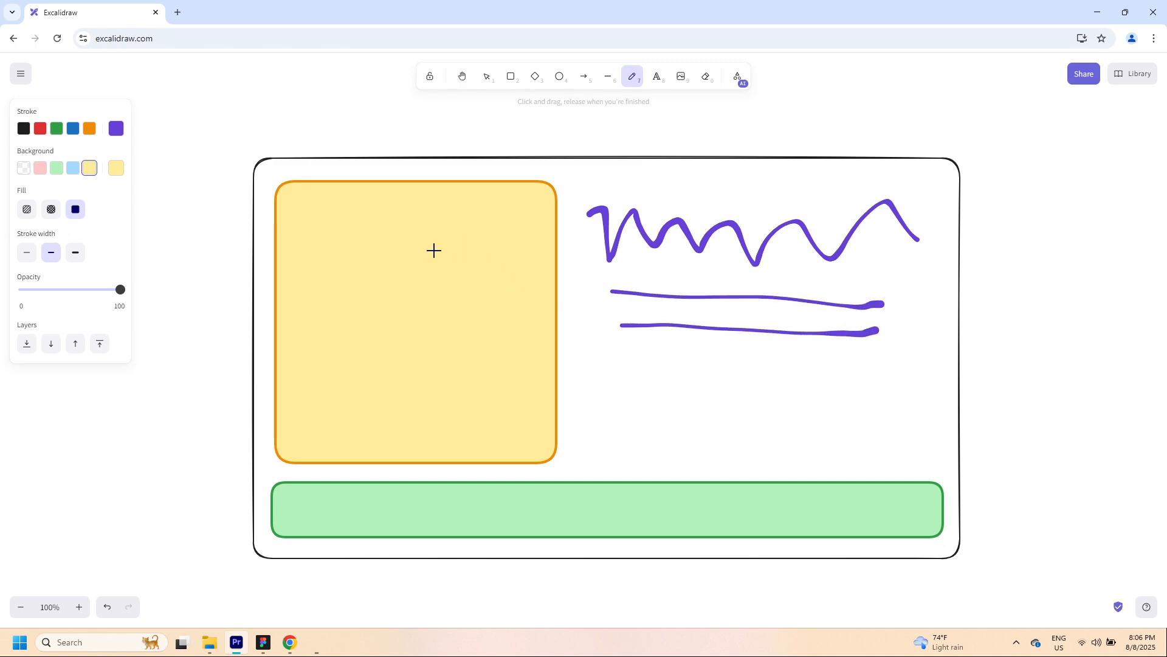
left_click_drag(620, 365, 874, 372)
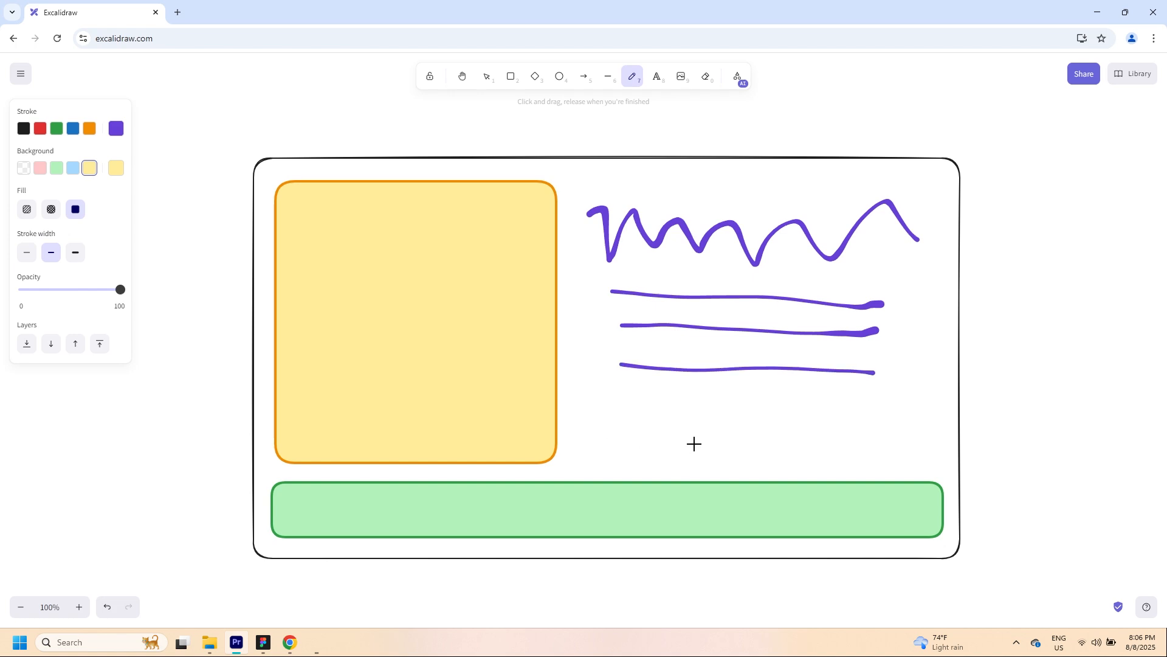
- Draw a small rounded square below the freehand lines near their start and nudge the lowest line up to make room
left_click(511, 78)
left_click_drag(609, 392, 686, 458)
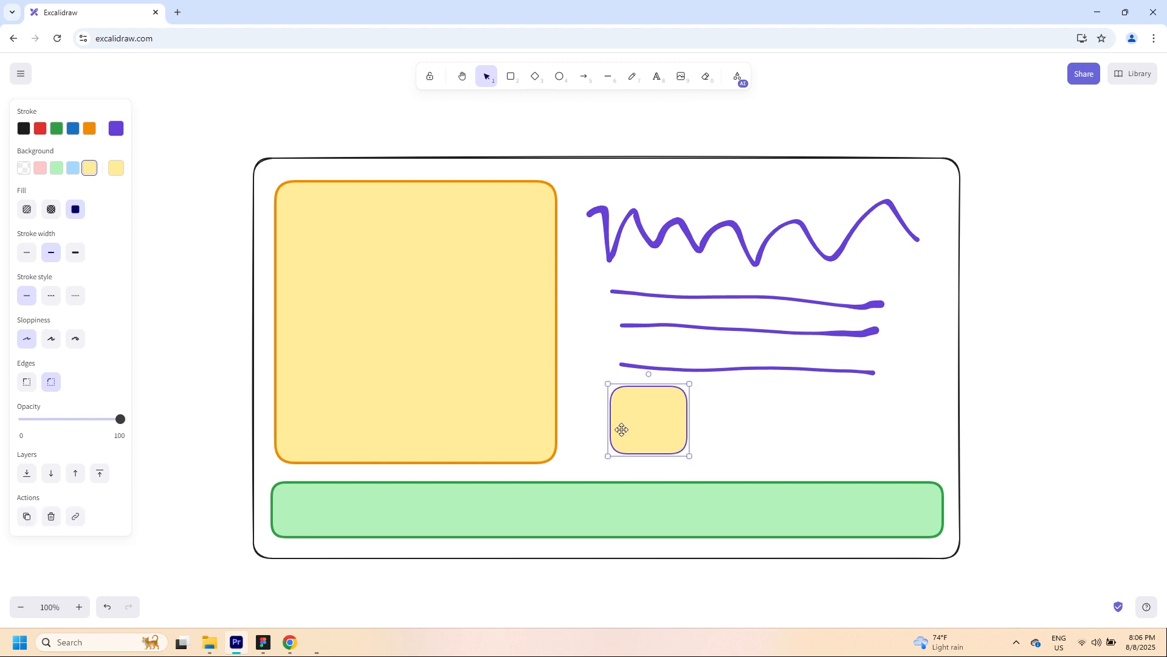
left_click(673, 372)
left_click_drag(691, 369, 687, 364)
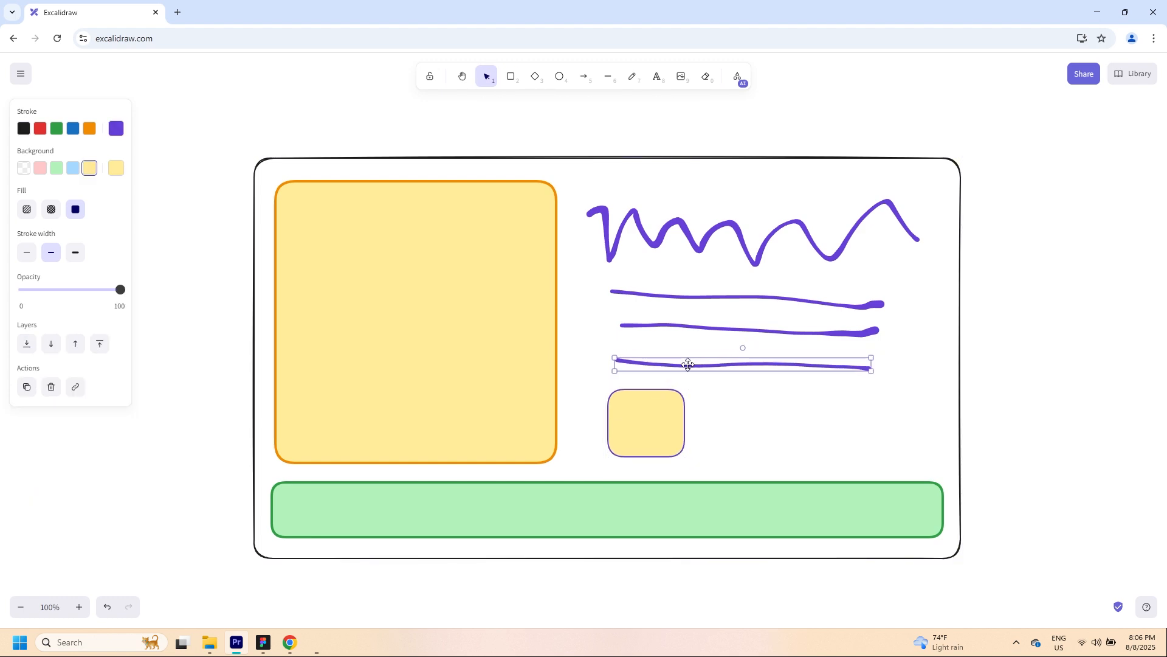
- Give the small square medium sloppiness, a blue 1971c2 stroke and a light blue a5d8ff background
left_click(644, 435)
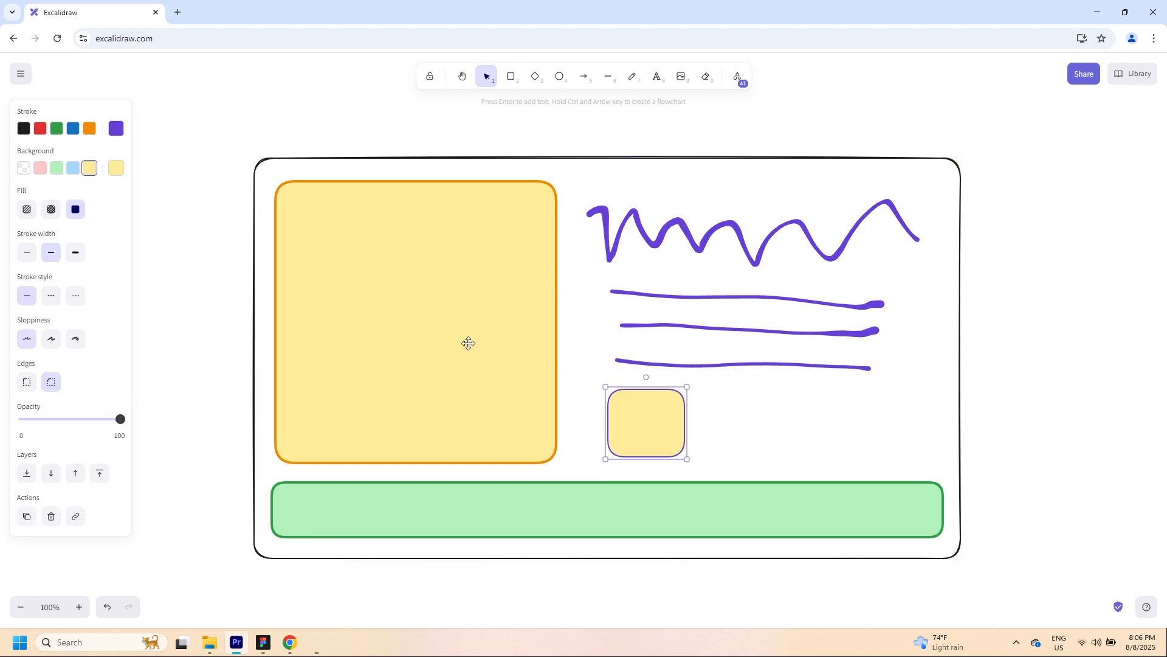
left_click(54, 341)
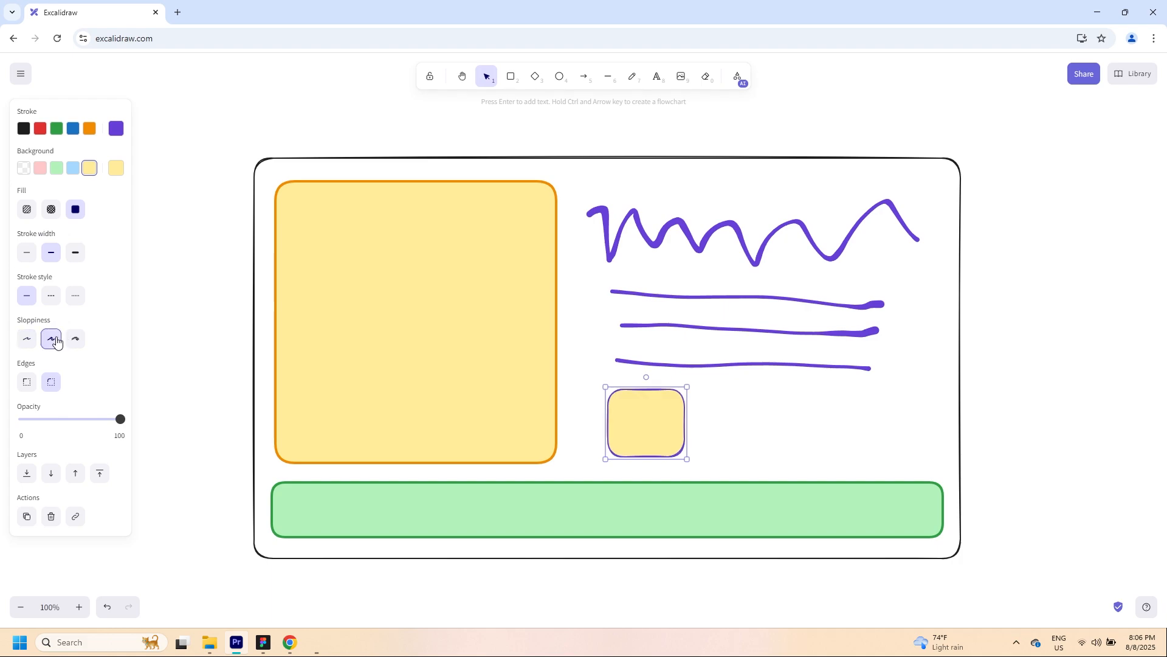
left_click(119, 135)
left_click(183, 166)
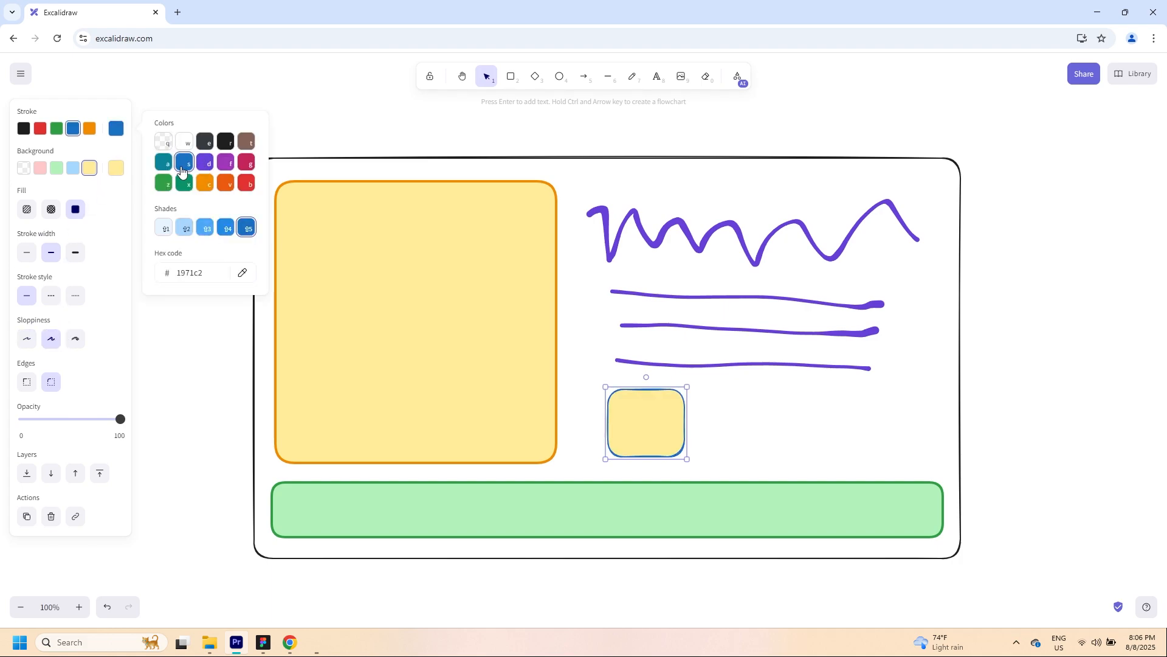
left_click(113, 171)
left_click(182, 205)
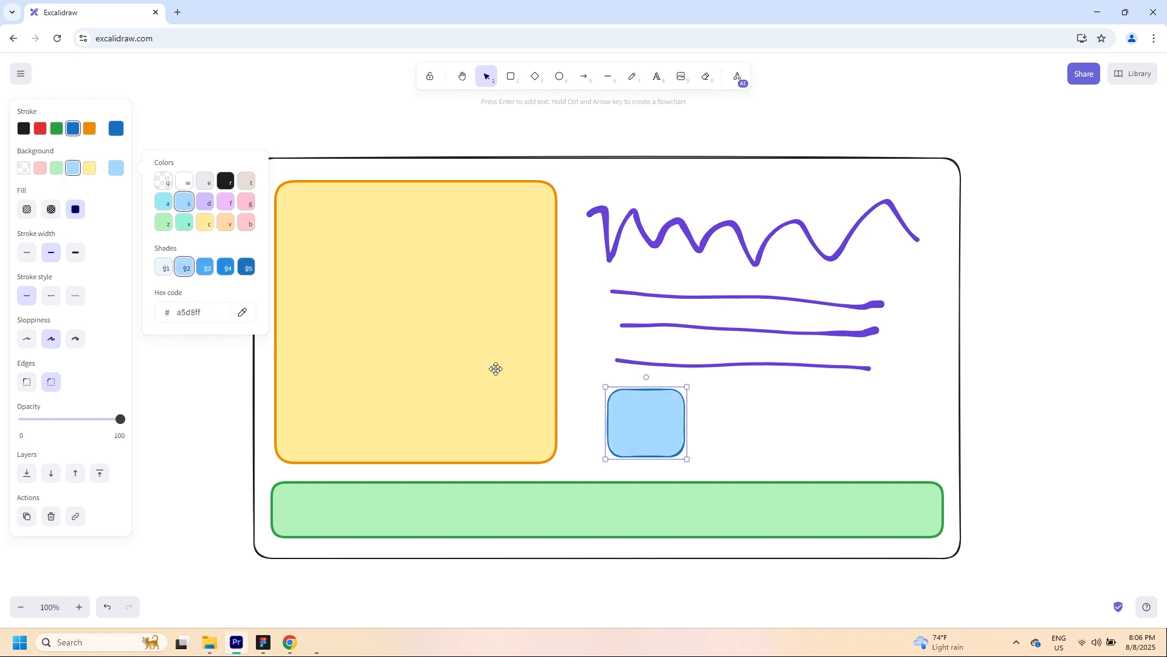
- Duplicate the small blue square, place the copy beside it, and give the copy a cyan 0c8599 stroke and 99e9f2 background
left_click(27, 516)
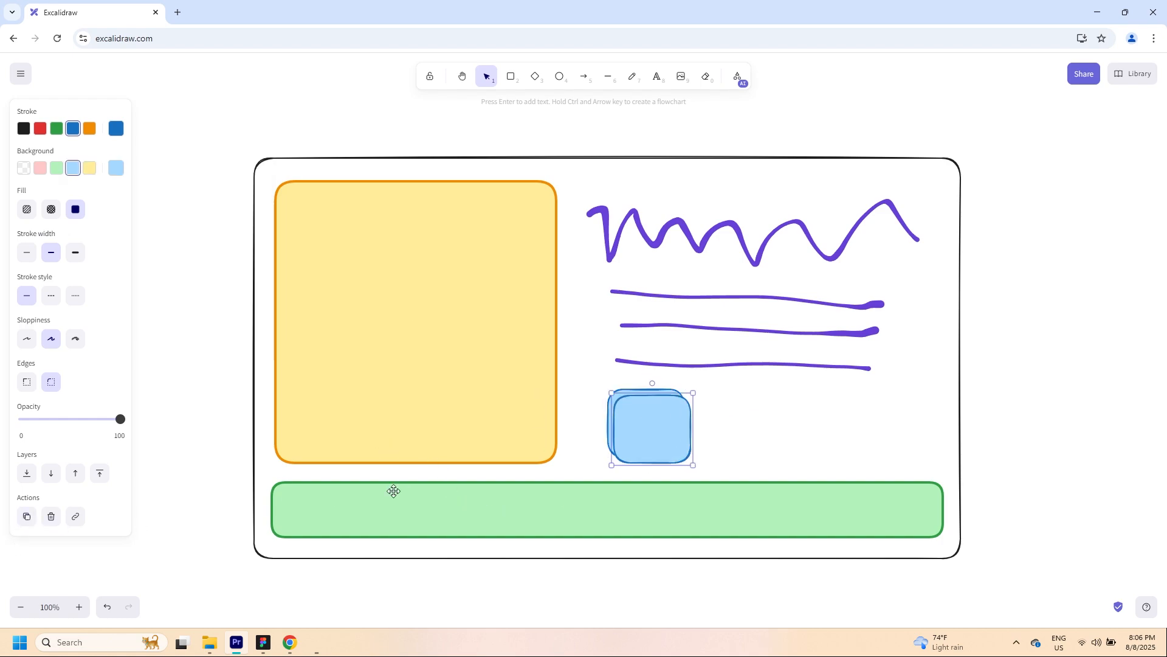
left_click_drag(651, 440, 731, 438)
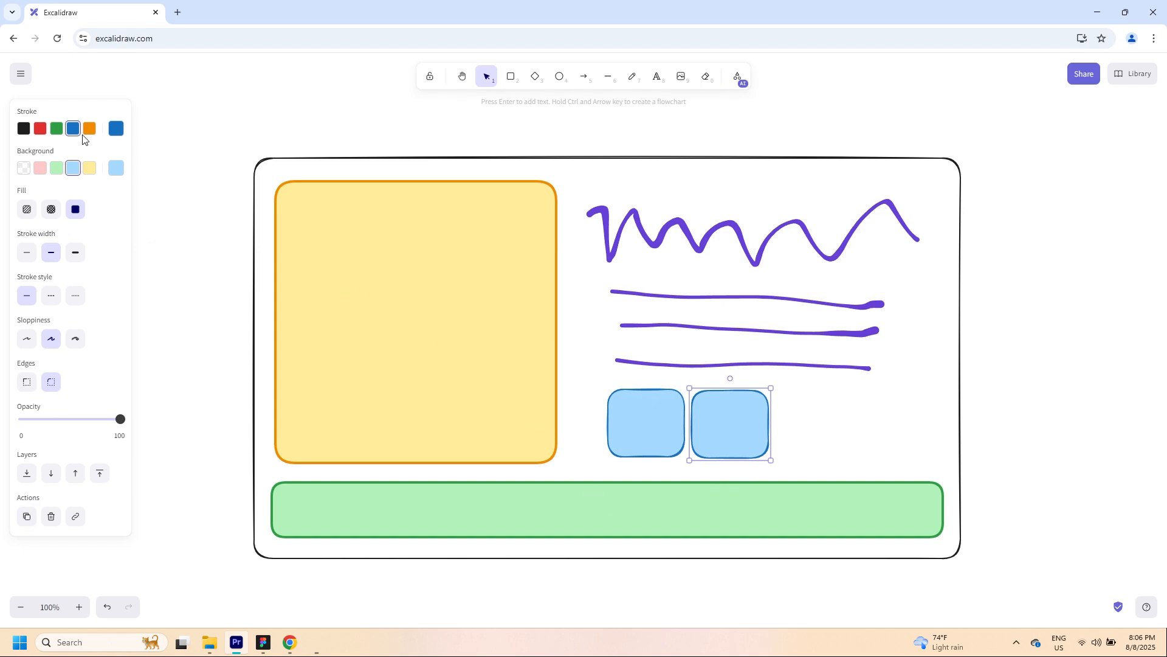
left_click(115, 130)
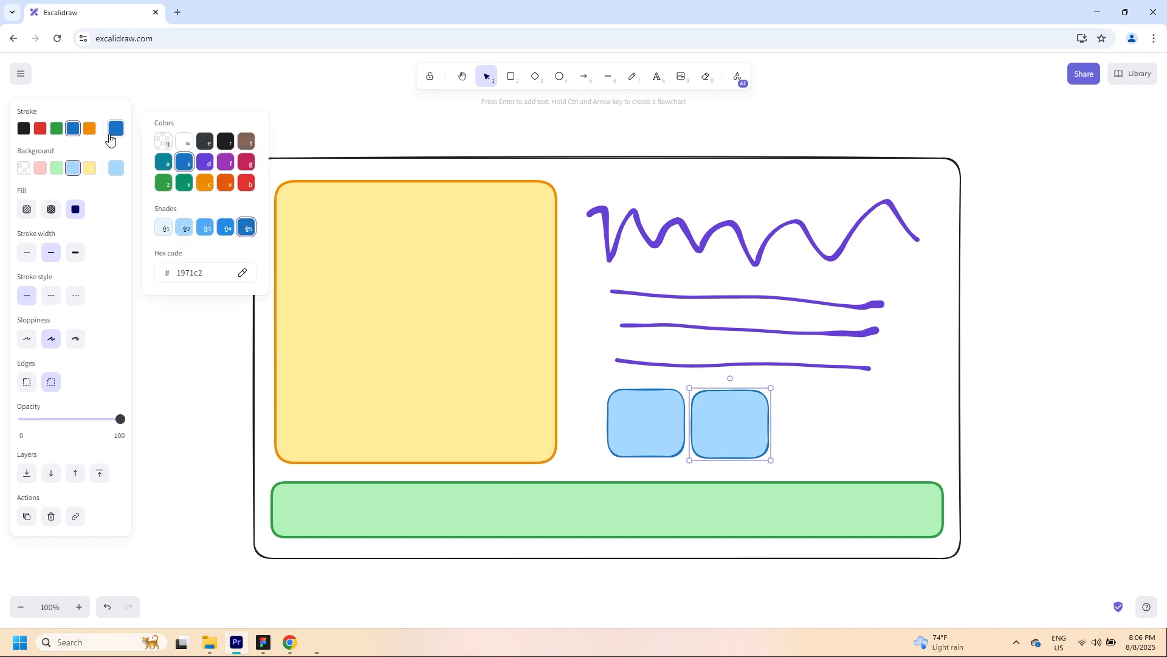
left_click(161, 165)
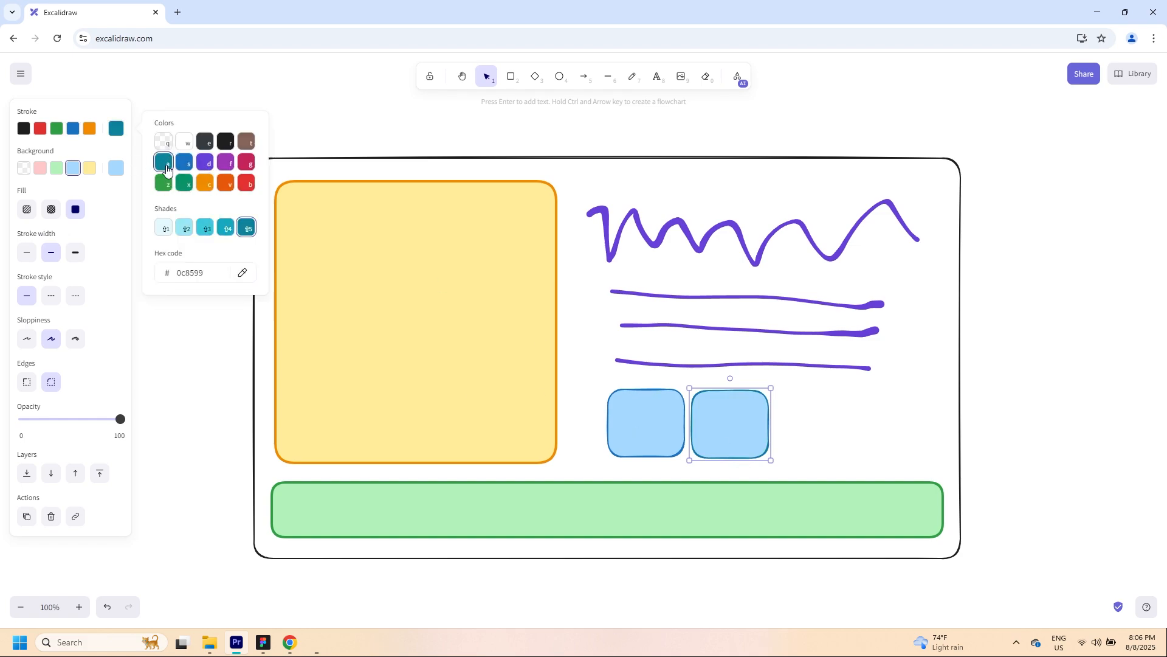
left_click(116, 168)
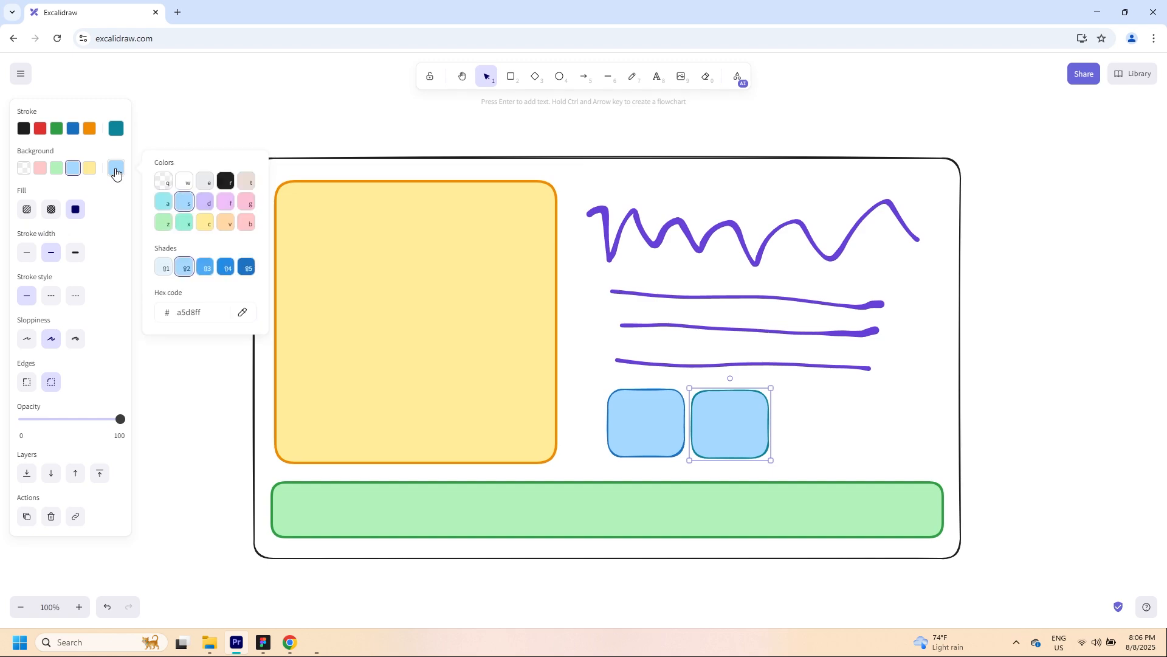
left_click(165, 202)
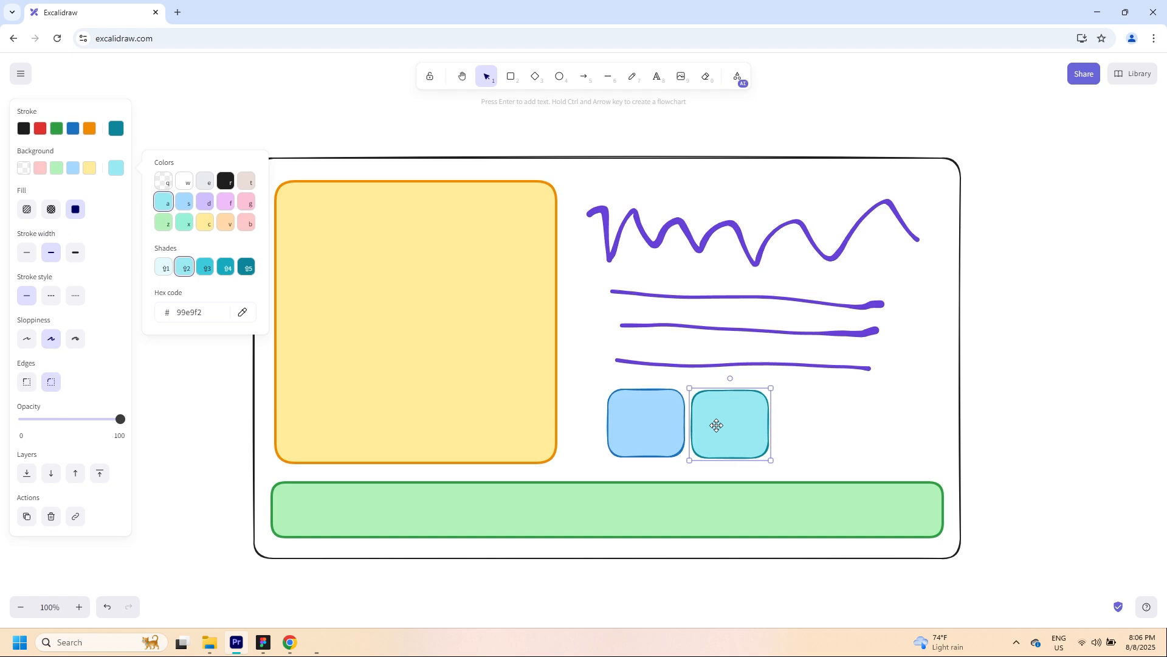
left_click_drag(717, 426, 720, 426)
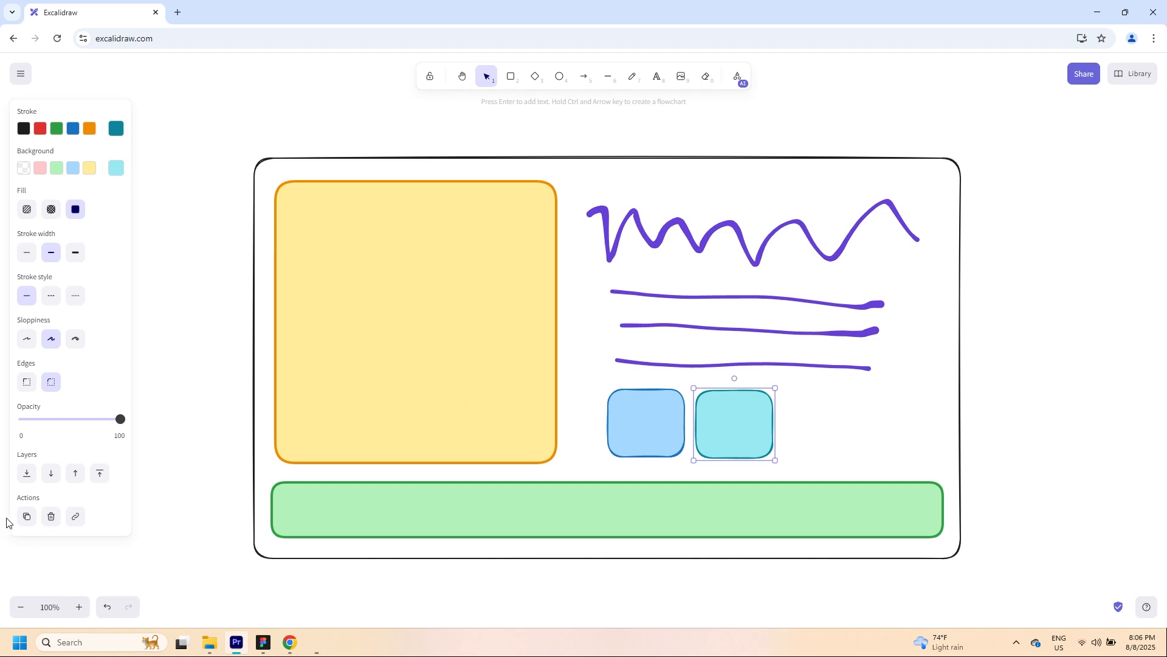
- Duplicate the cyan square to its right and give the copy a purple 9c36b5 stroke with a light purple background
left_click(26, 517)
left_click_drag(751, 432, 831, 425)
left_click(116, 128)
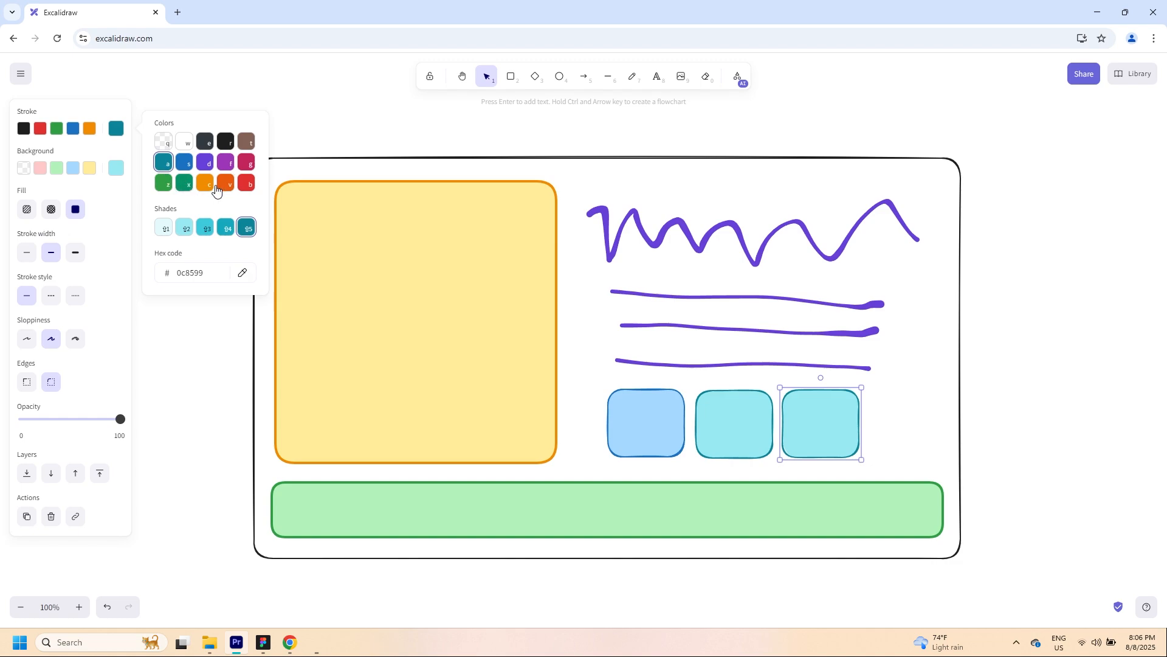
left_click(163, 182)
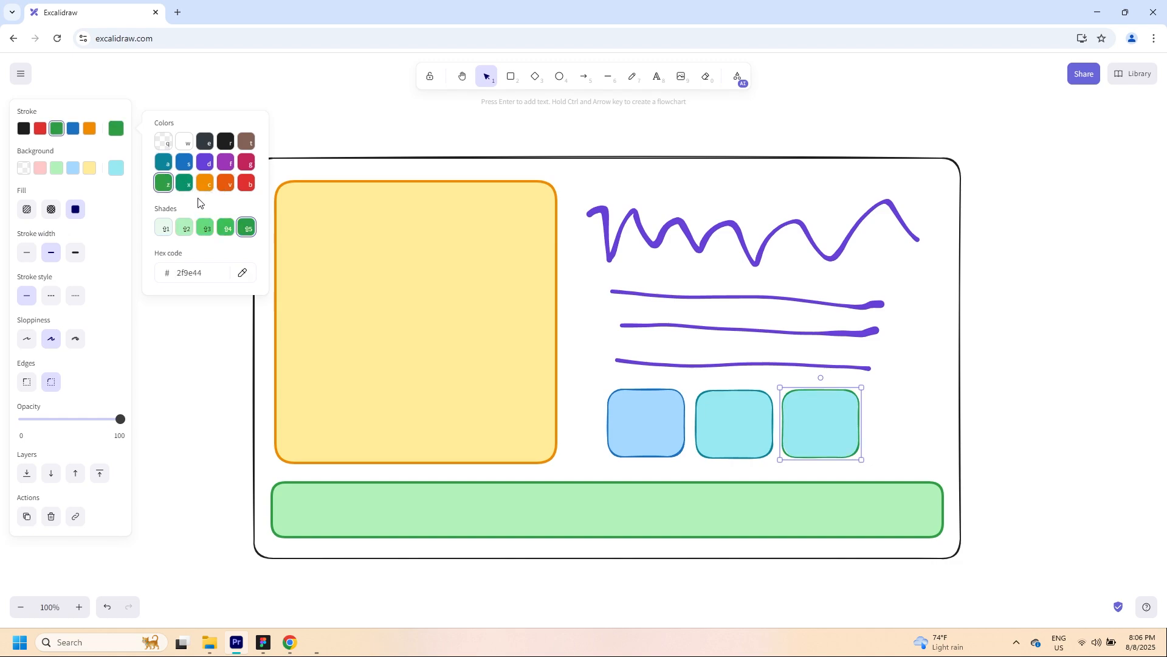
left_click(205, 162)
left_click(225, 162)
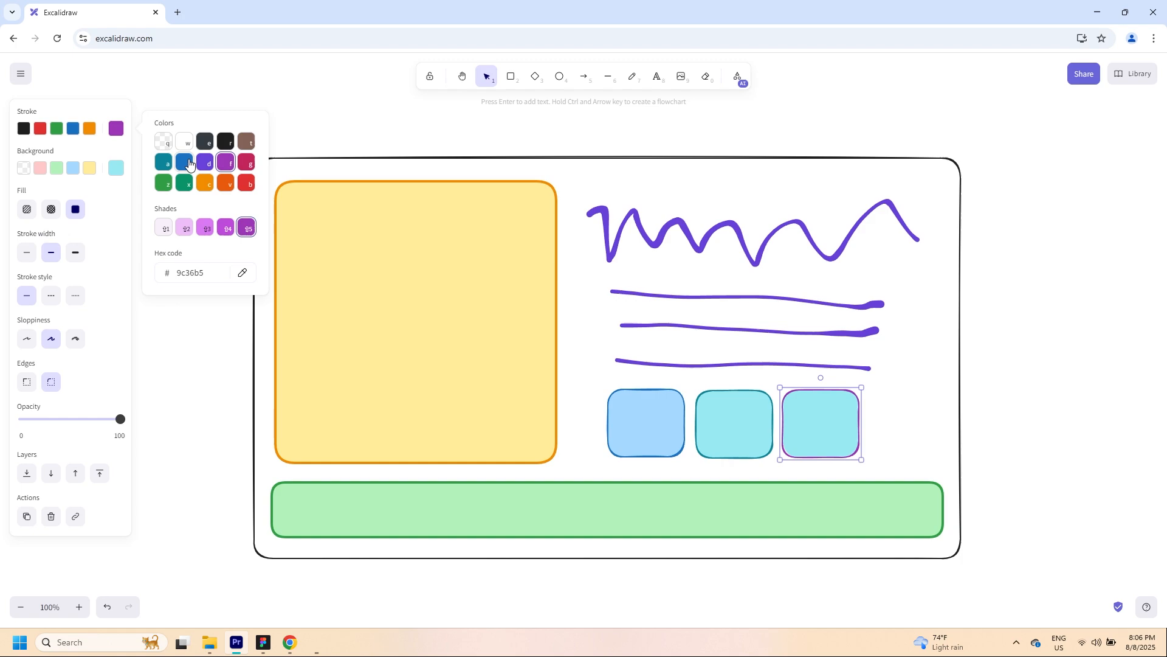
left_click(116, 168)
left_click(226, 201)
left_click_drag(823, 433, 824, 434)
left_click(914, 407)
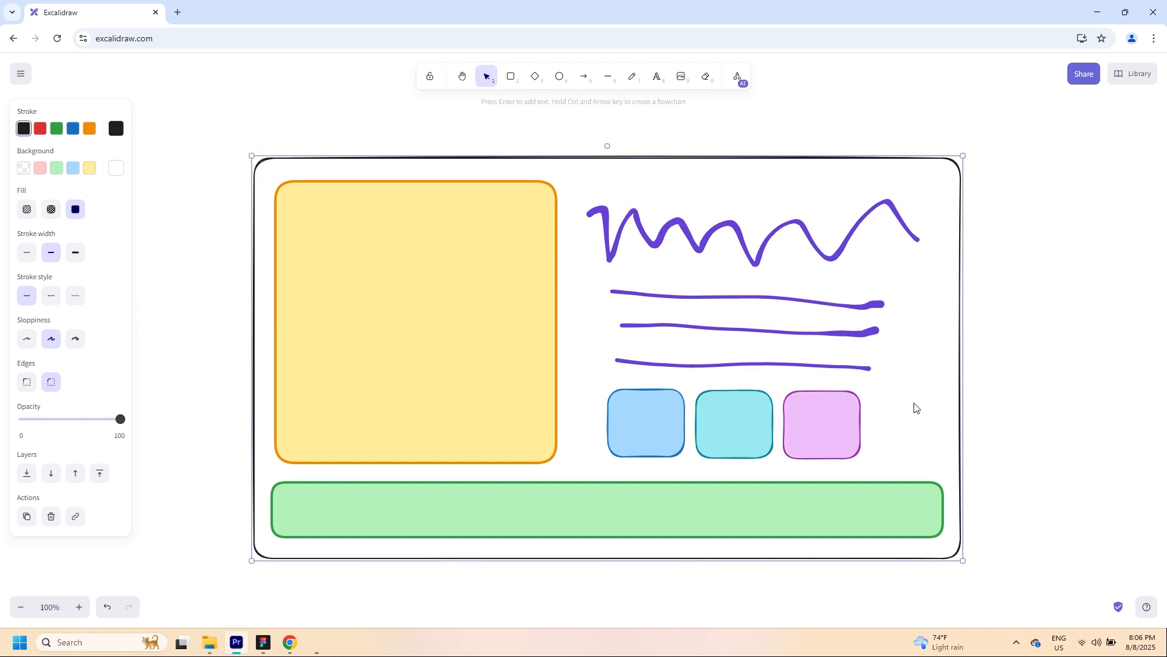
left_click(981, 369)
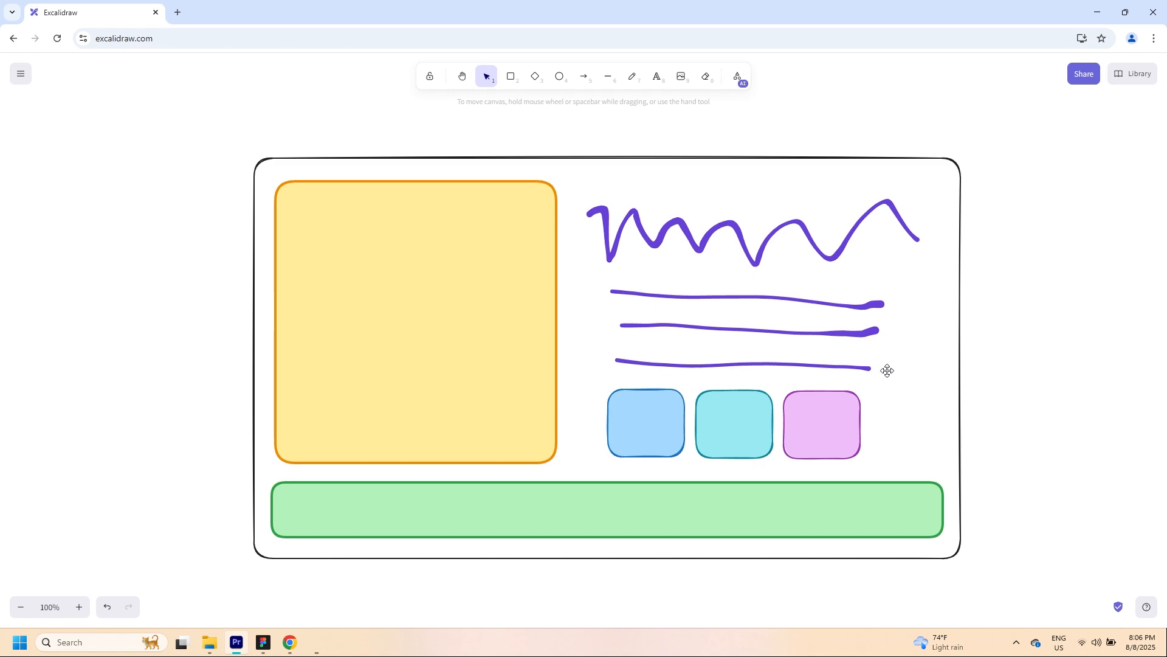
- Reduce the height of the blue and cyan squares by lowering their upper edges
left_click(862, 336)
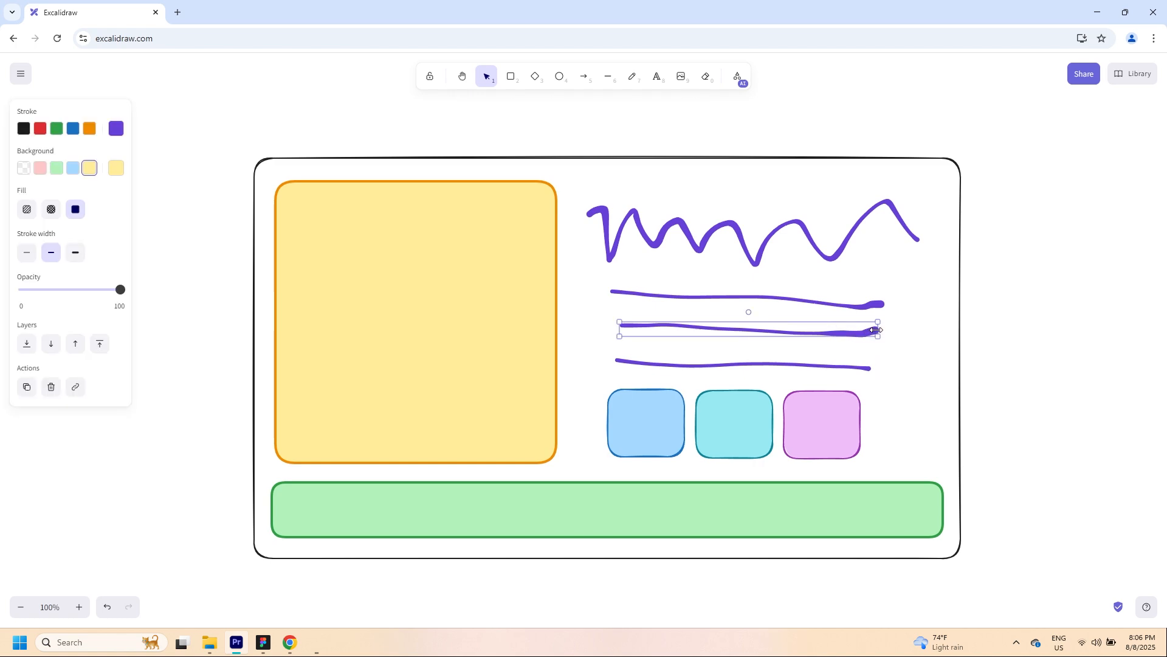
left_click(852, 410)
left_click(743, 412)
left_click(674, 414)
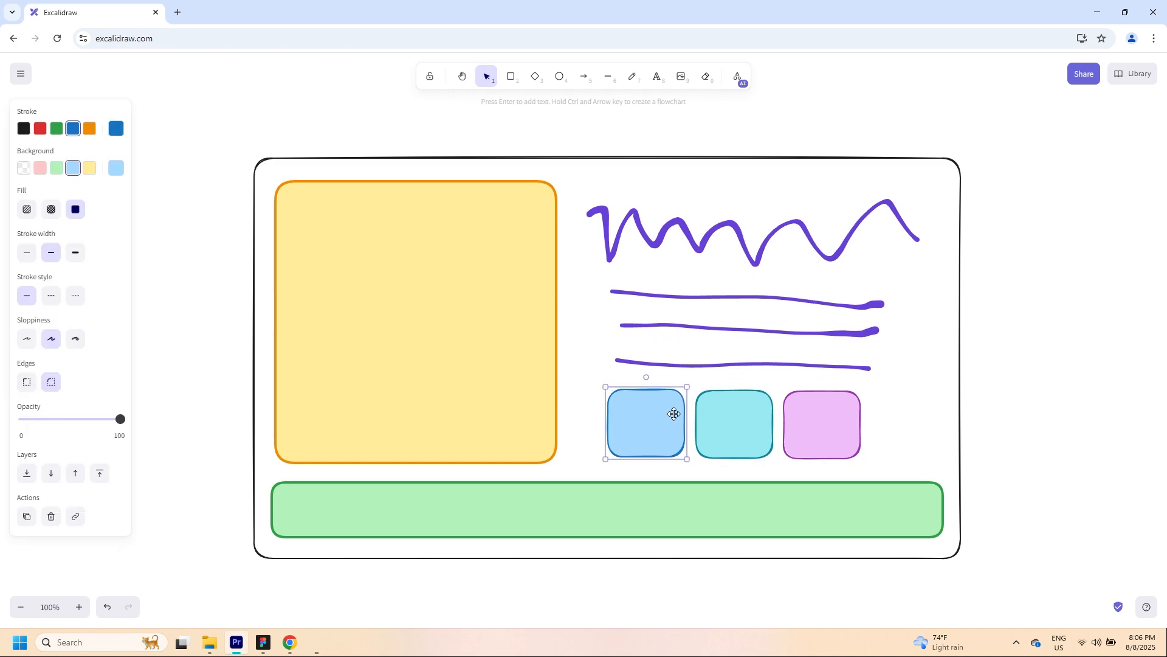
left_click_drag(651, 386, 651, 413)
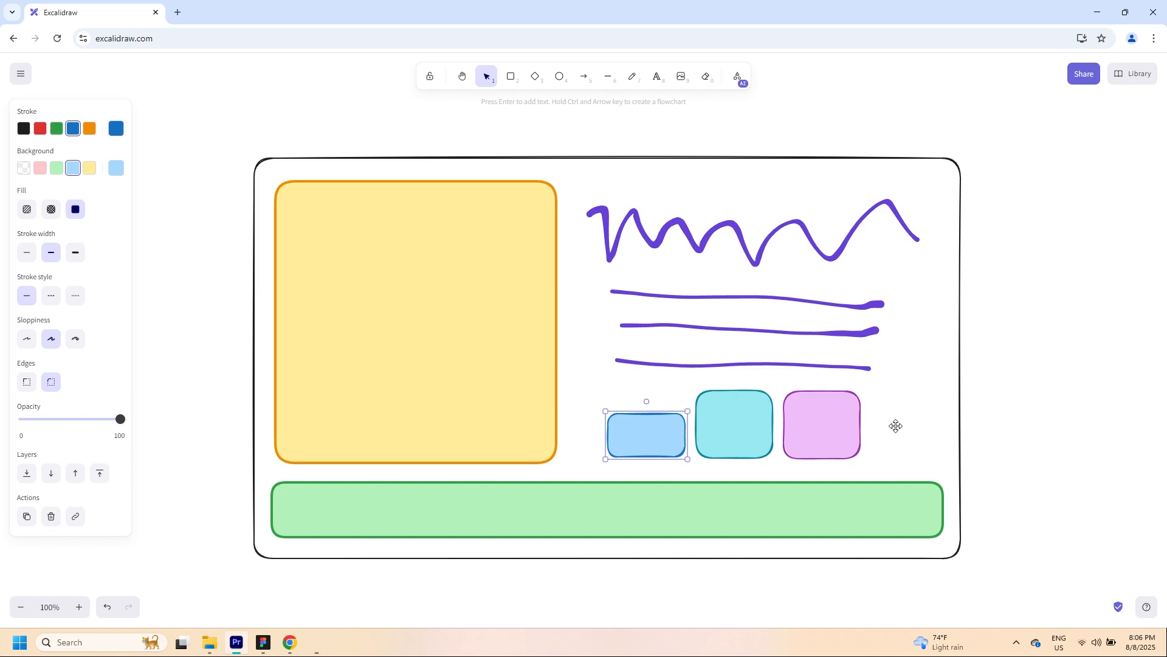
left_click(705, 428)
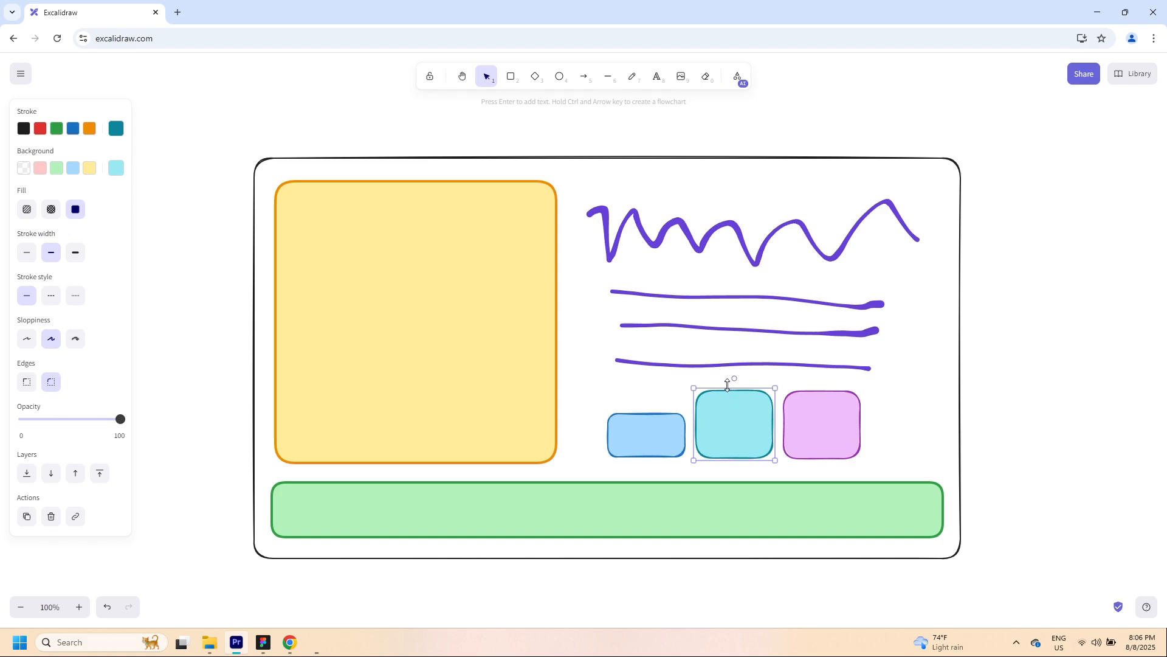
left_click_drag(728, 389, 729, 411)
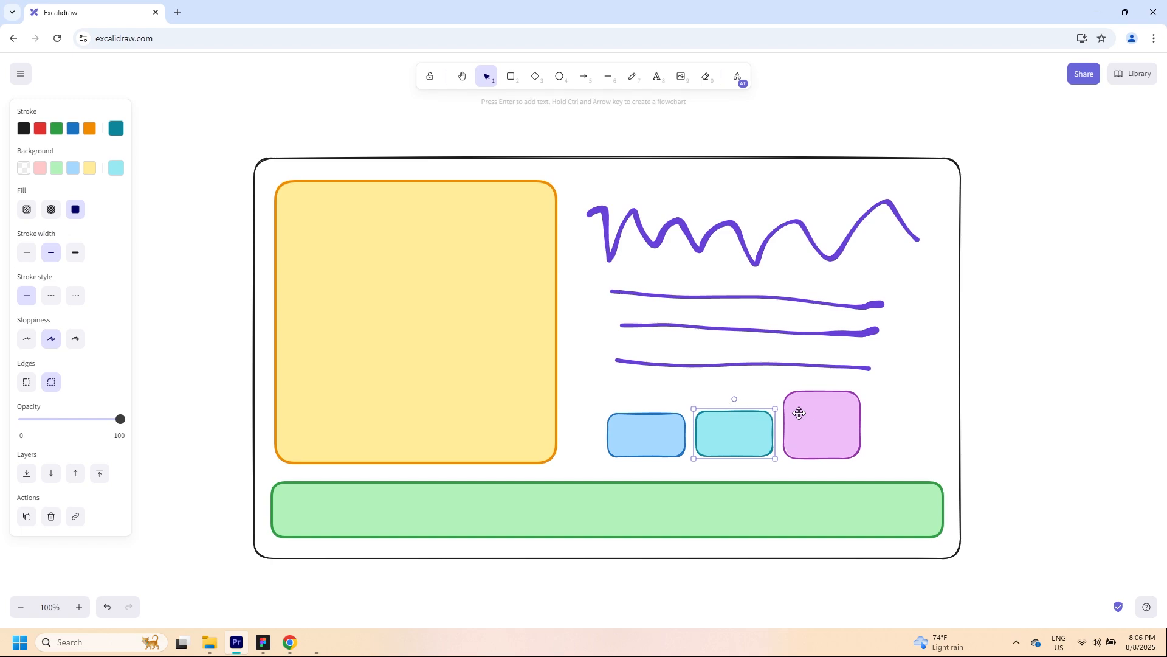
- Raise the upper edges of the purple, cyan and blue squares to make all three taller
left_click(804, 401)
mouse_move(810, 387)
left_mouse_down()
mouse_move(811, 411)
mouse_move(811, 381)
left_mouse_up()
left_click(735, 415)
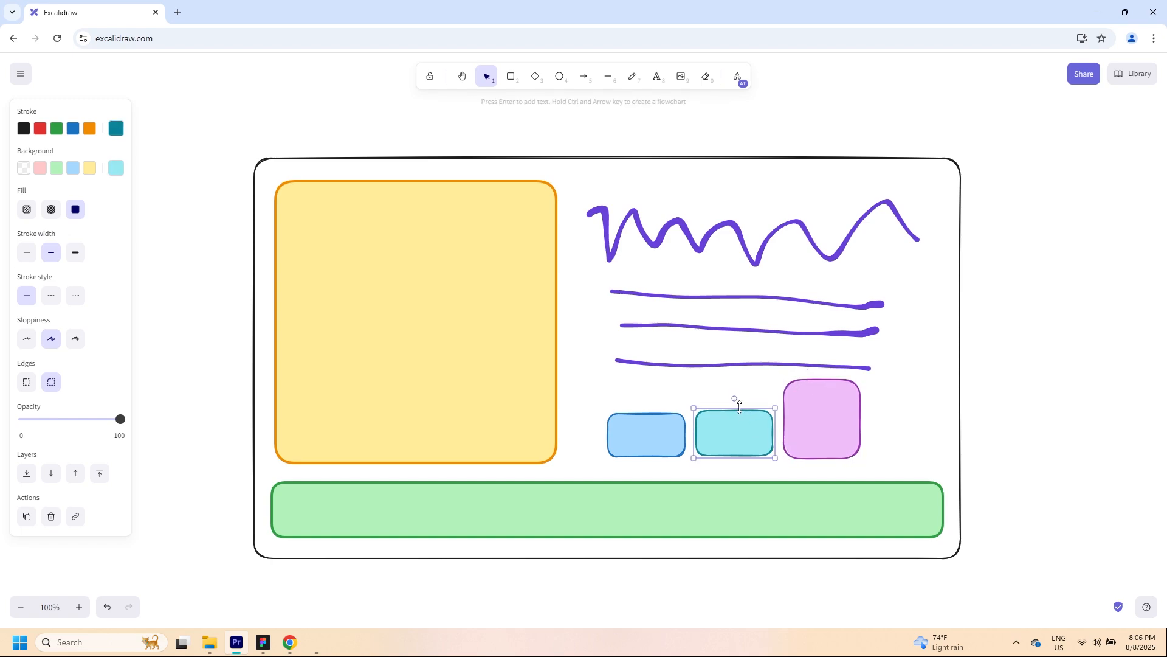
left_click_drag(736, 411, 737, 386)
left_click(647, 419)
left_click_drag(647, 414, 646, 387)
left_click(727, 391)
left_click_drag(727, 388, 728, 384)
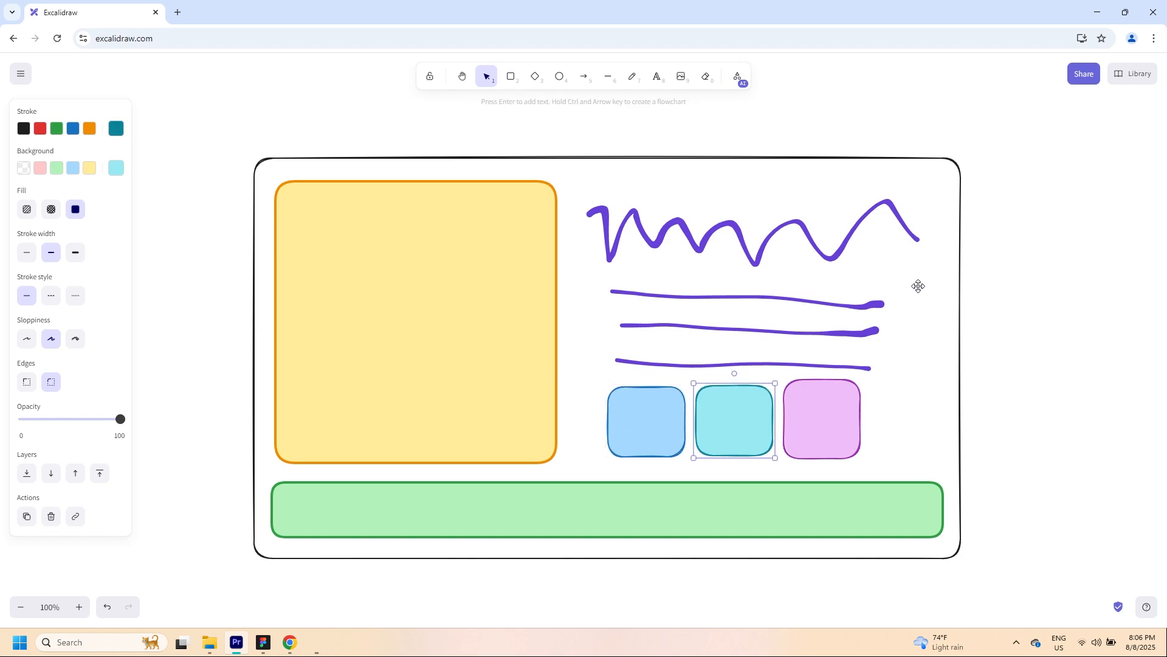
- Draw a tall, narrow rounded rectangle between the violet lines and the frame's right edge and nudge it inward
left_click(514, 85)
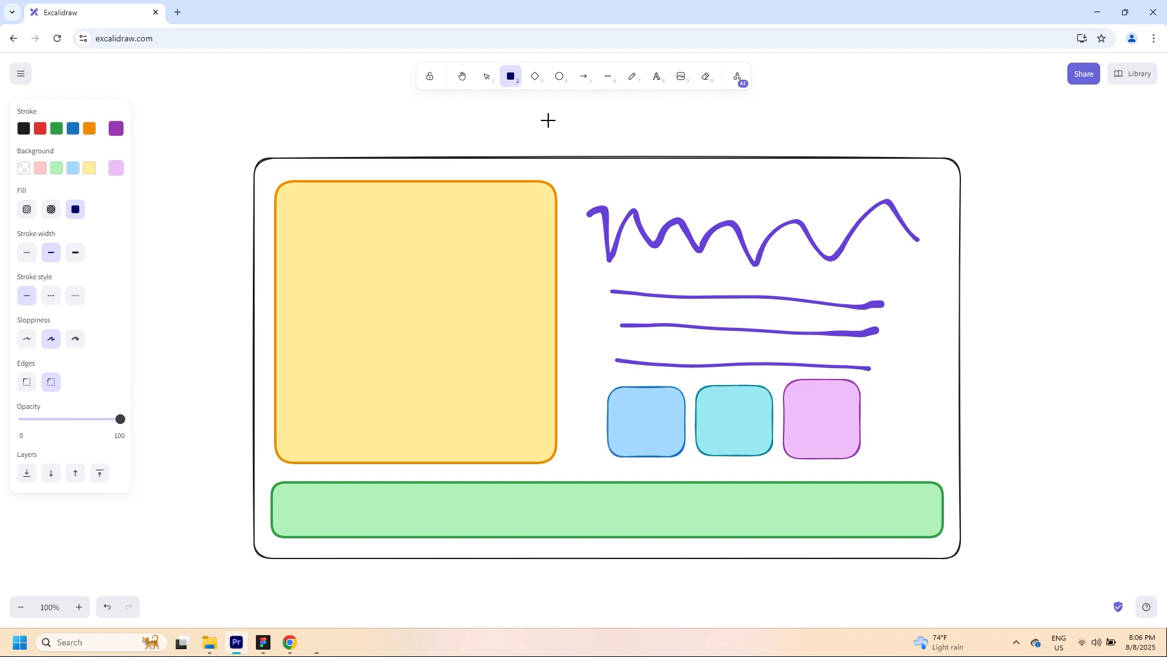
left_click_drag(897, 294, 952, 466)
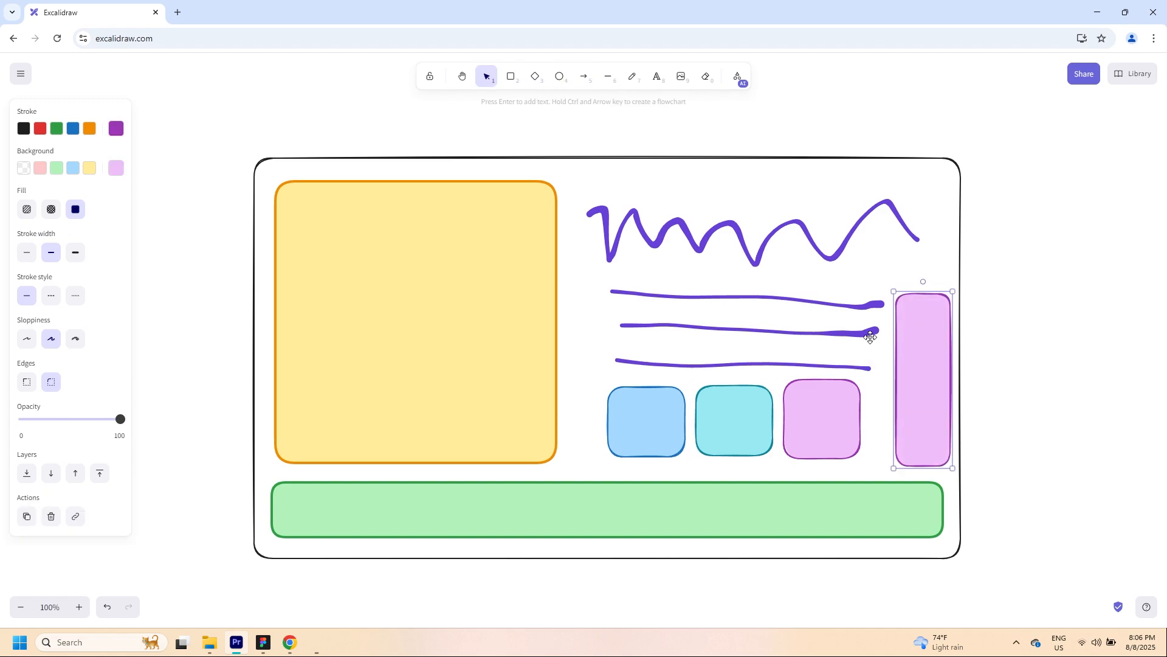
left_click(871, 328)
left_click_drag(930, 357, 925, 353)
- Shorten the upper two straight violet lines to leave a gap before the tall rectangle and nudge the rectangle into place
left_click(863, 307)
left_click(873, 304)
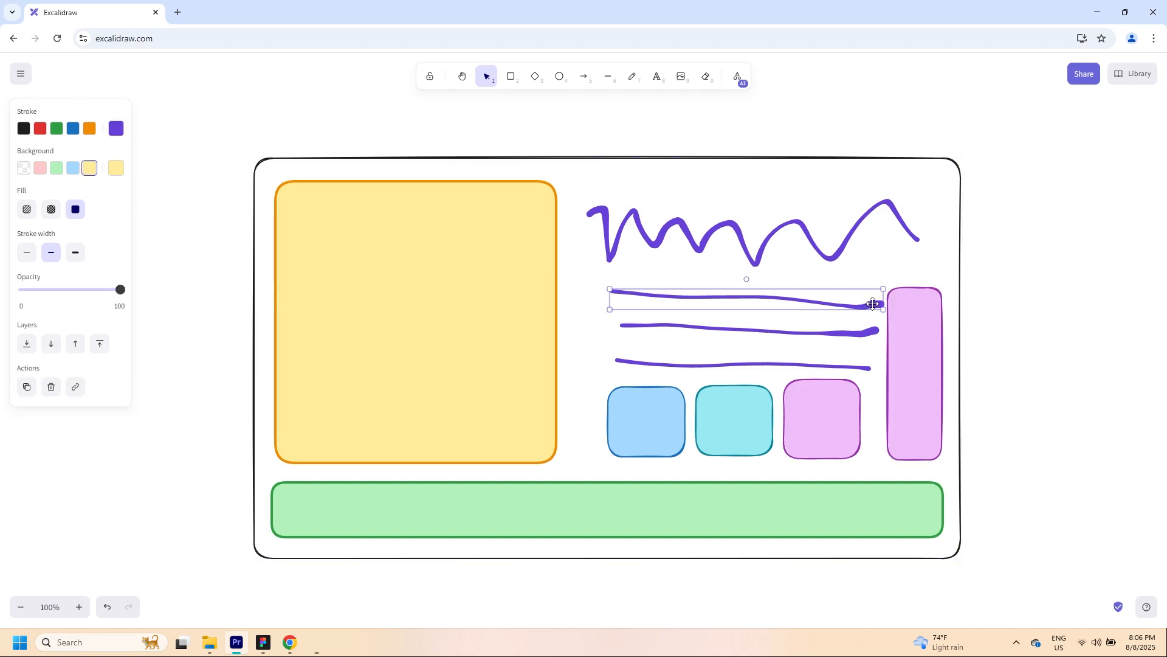
left_click_drag(883, 298, 913, 353)
left_click(869, 335)
- Give the tall rectangle a red e03131 stroke and a light red ffc9c9 background
left_click(914, 354)
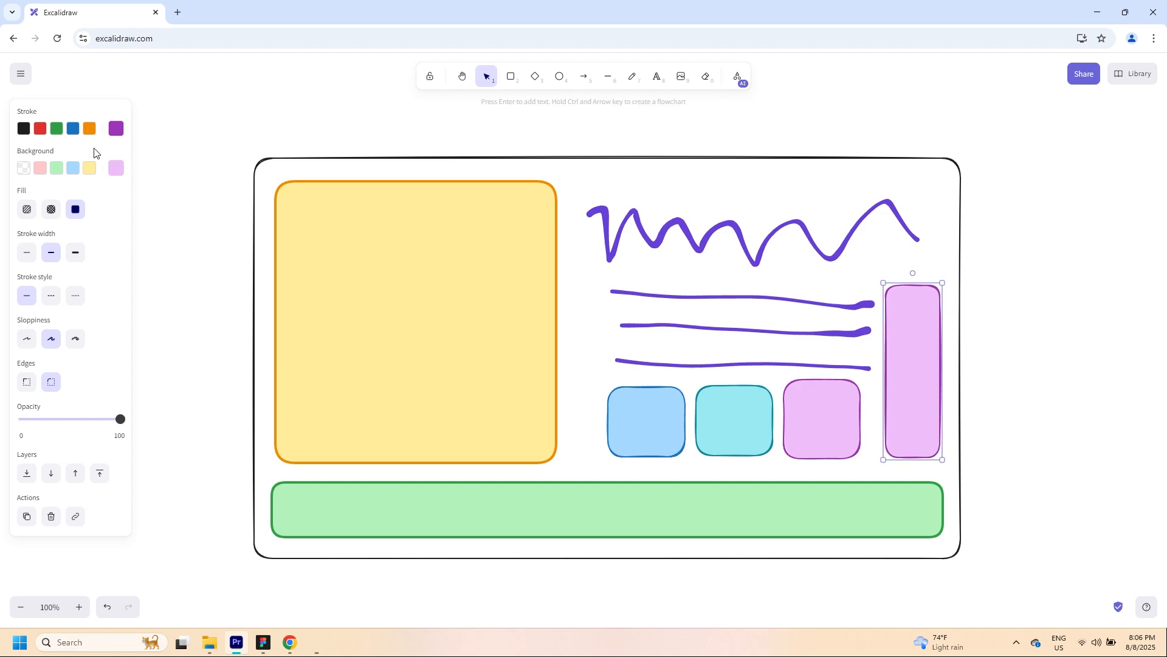
left_click(116, 128)
left_click(247, 182)
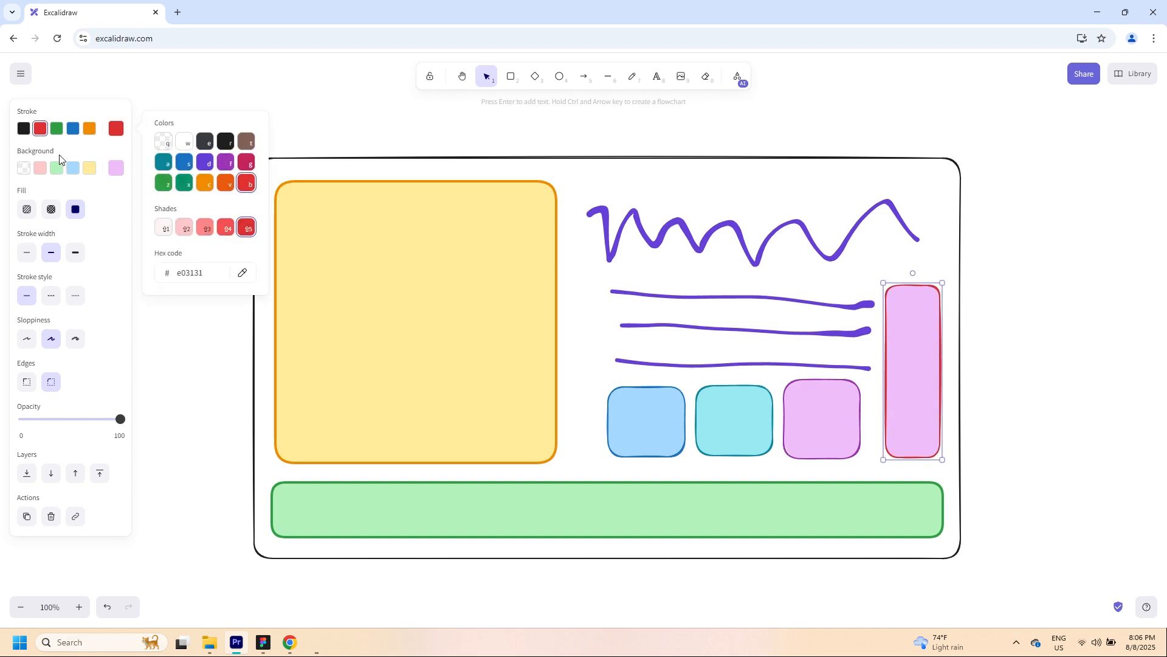
left_click(116, 168)
left_click(247, 223)
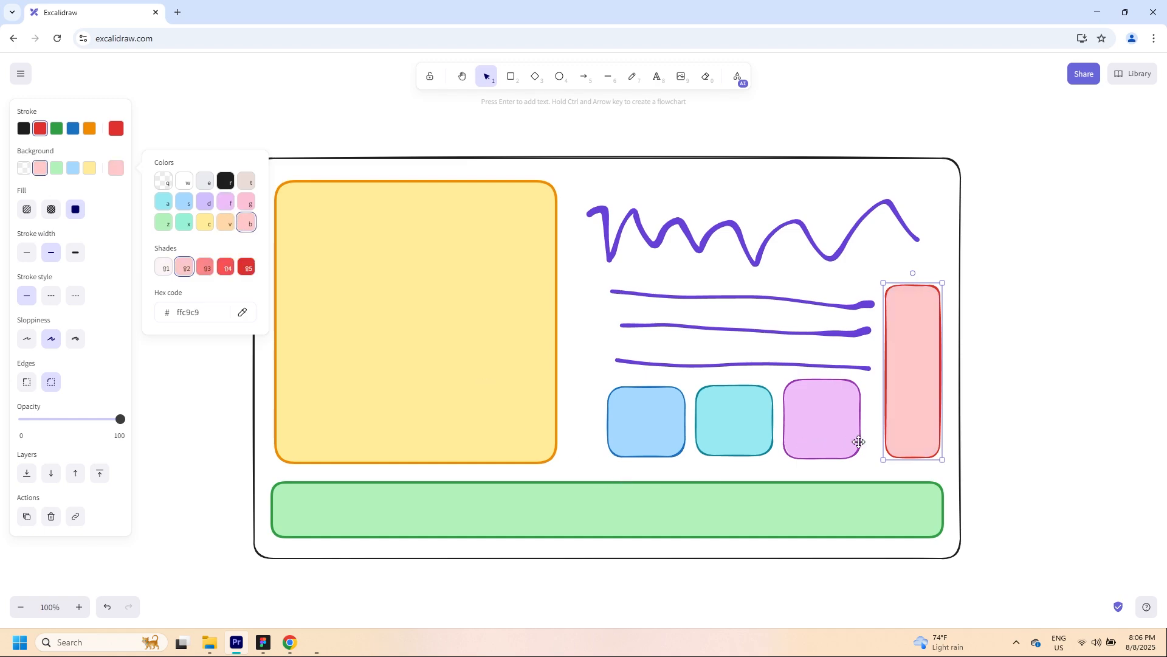
- Lower the upper edges of the cyan, blue and purple squares to turn them into short blocks
left_click(736, 402)
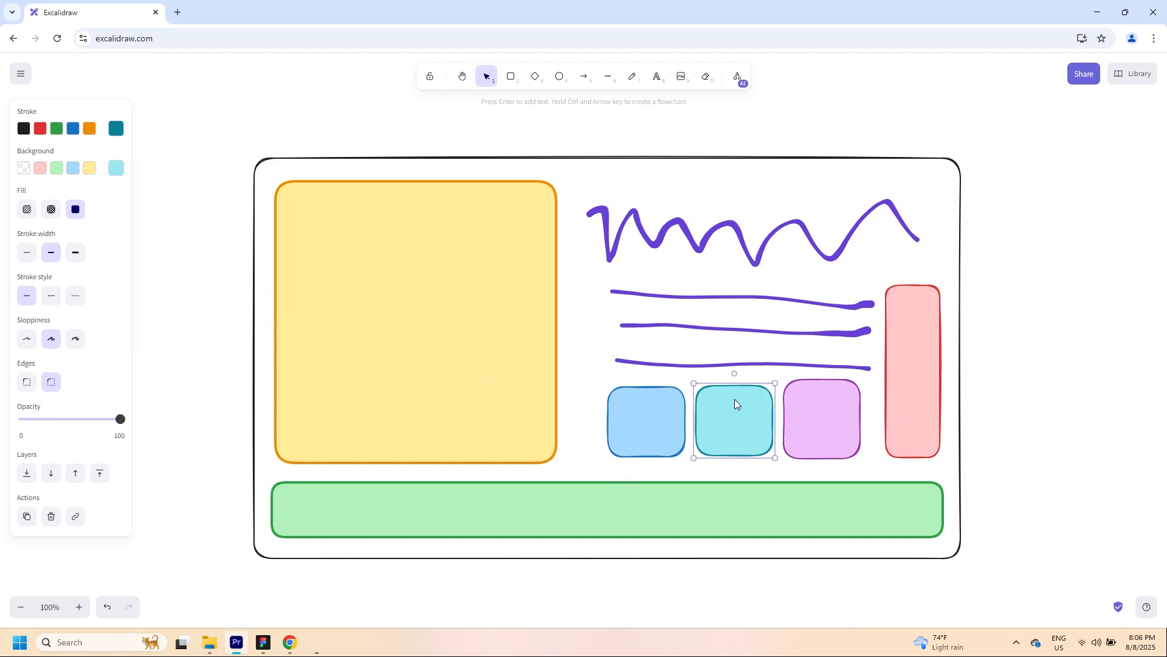
left_click_drag(724, 383, 719, 409)
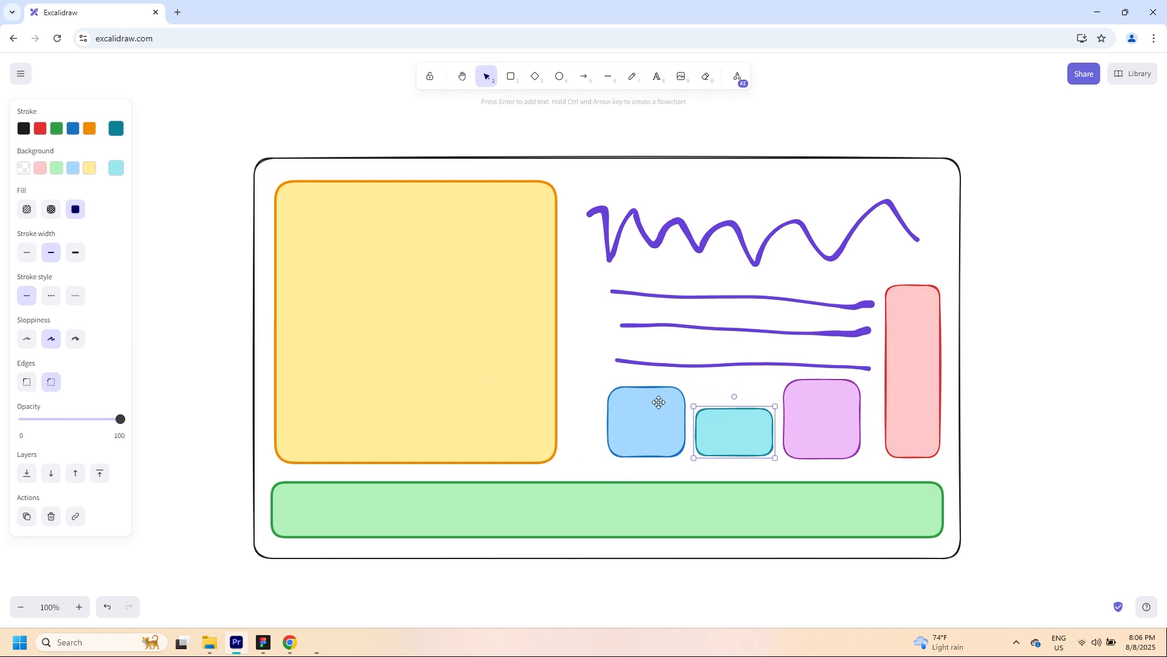
left_click(658, 400)
left_click_drag(651, 385, 654, 405)
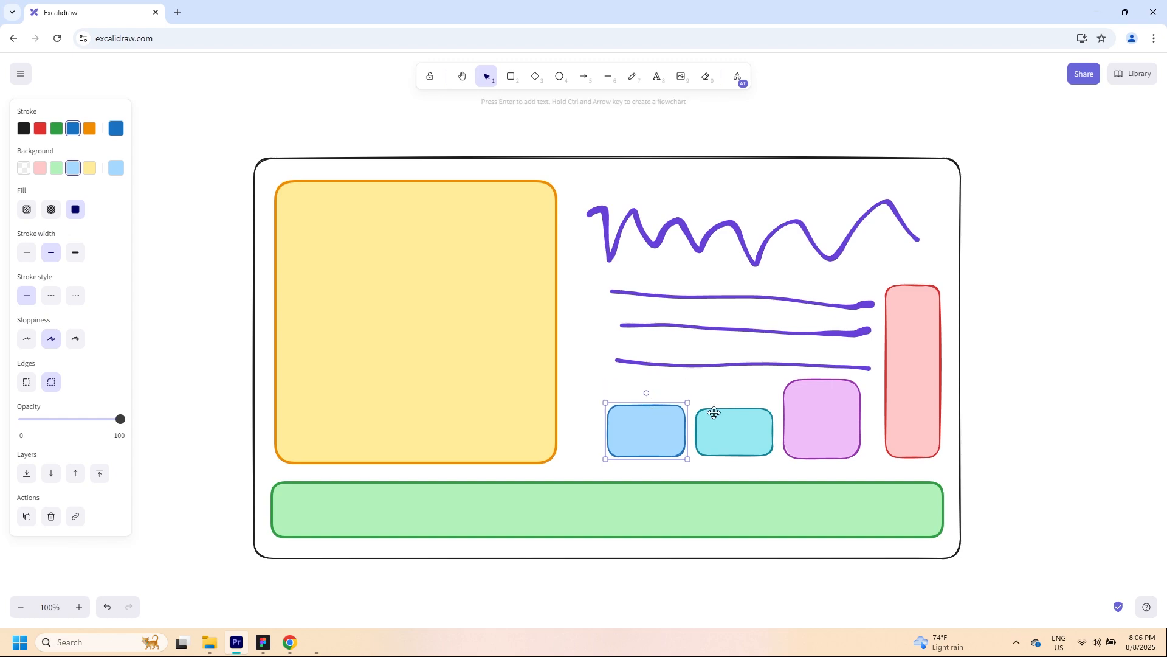
left_click(799, 402)
left_click_drag(803, 380, 808, 405)
- Reshape the tall red rectangle into a wide, low block and position it just above the purple block
left_click(789, 367)
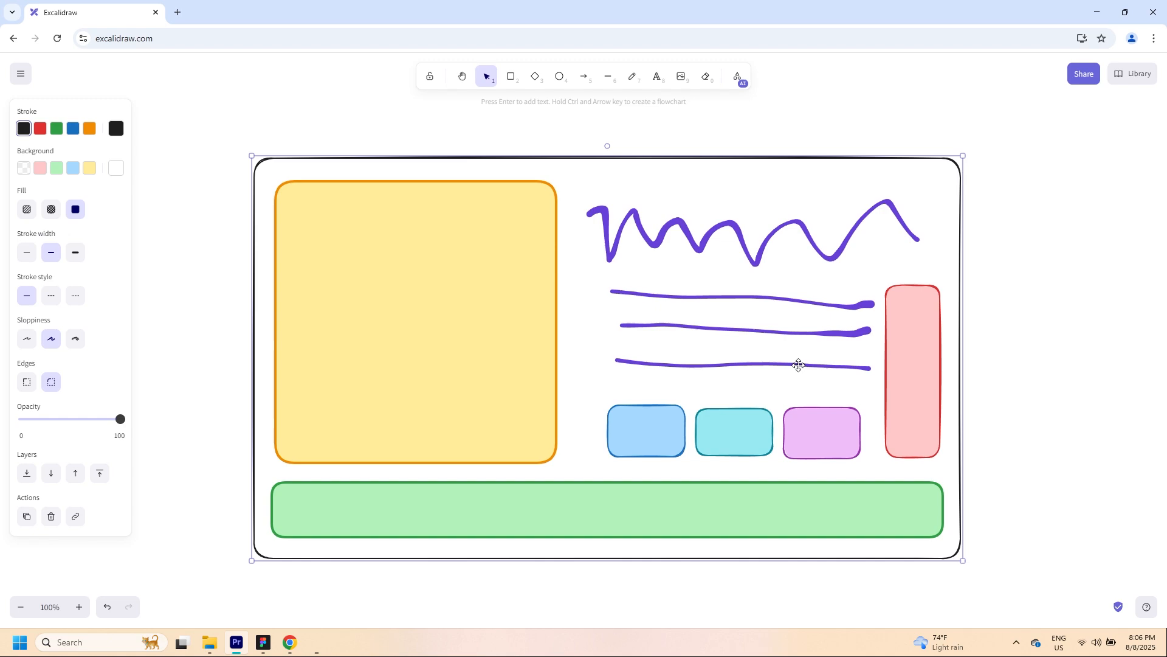
left_click(865, 305)
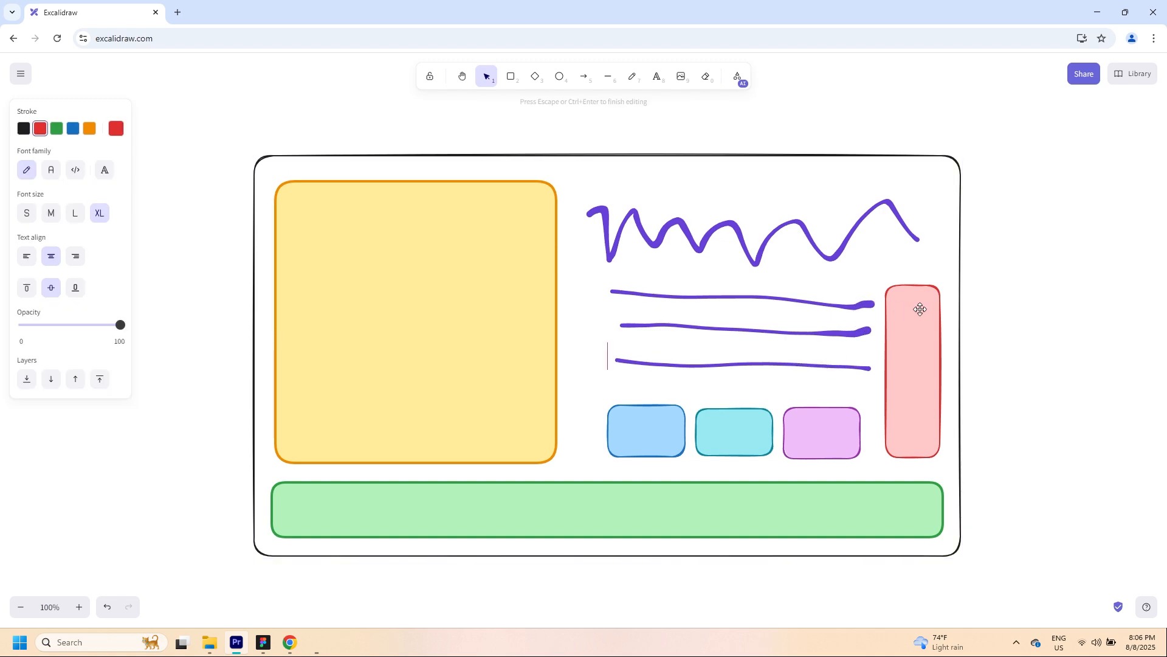
left_click(914, 301)
mouse_move(914, 301)
left_mouse_down()
mouse_move(886, 398)
mouse_move(903, 330)
mouse_move(901, 439)
mouse_move(1094, 482)
mouse_move(1023, 483)
mouse_move(1044, 477)
left_mouse_up()
left_click_drag(908, 388, 919, 363)
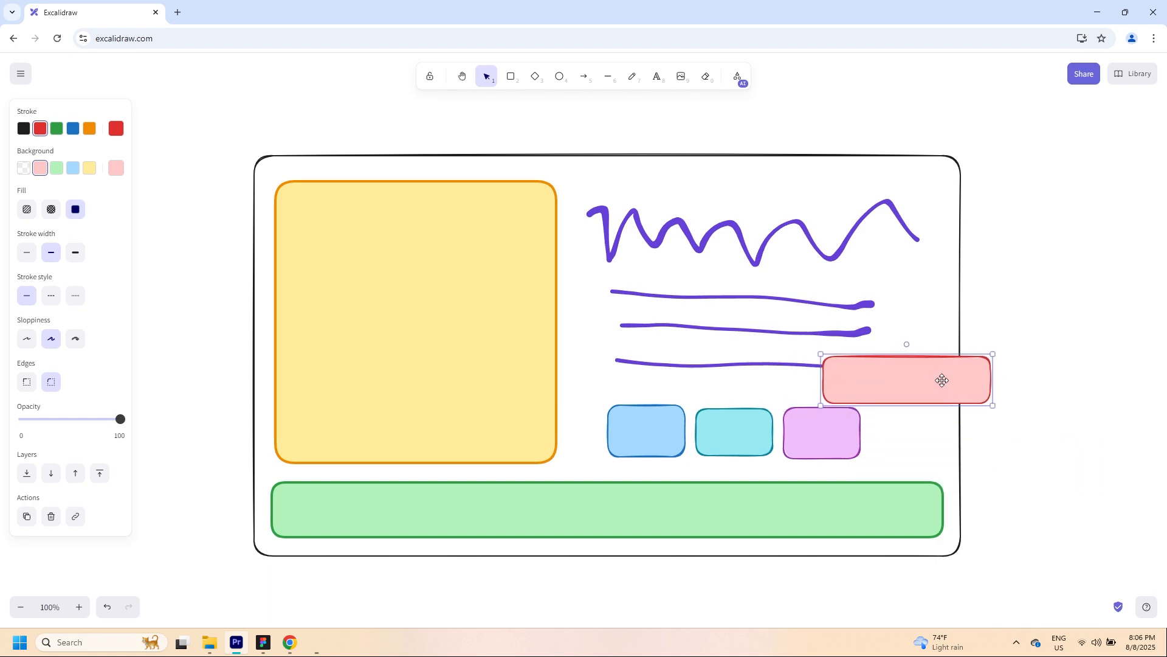
- Widen the purple, cyan and blue blocks so the row spans the area from the violet lines' start to the frame's right edge
left_click(852, 427)
left_click_drag(861, 427, 941, 438)
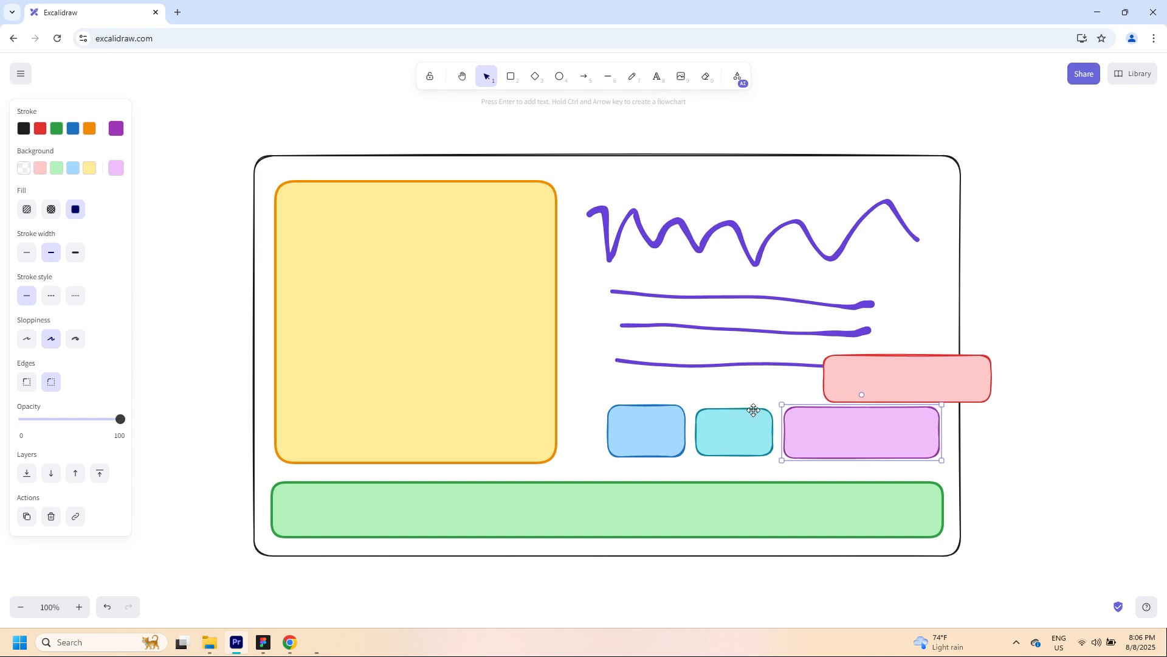
left_click_drag(780, 422, 819, 429)
left_click(771, 429)
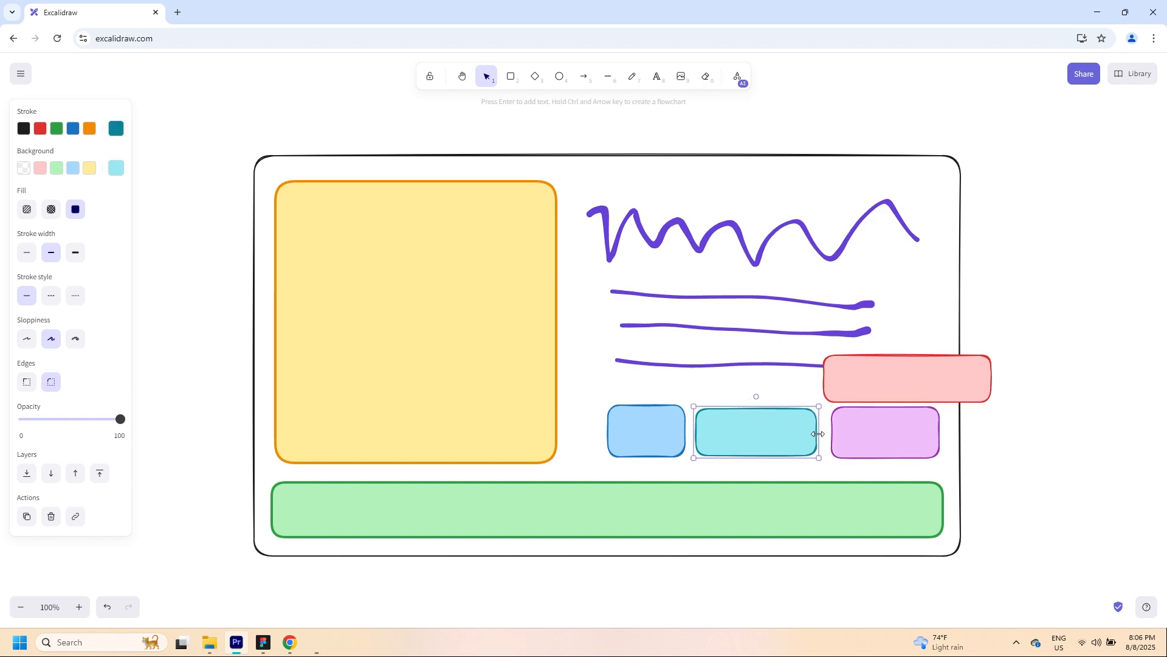
left_click_drag(692, 429, 651, 418)
left_click(680, 430)
- Move the red block directly above the blue block, aligned with its left edge, and narrow it slightly
left_click_drag(845, 377, 679, 370)
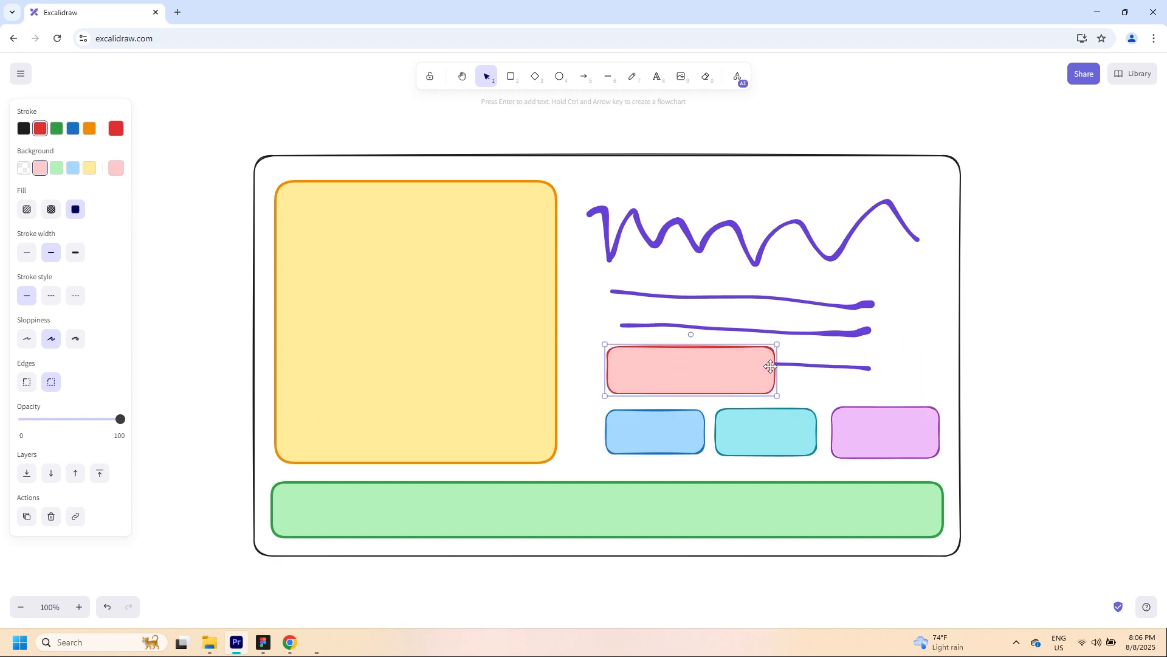
left_click_drag(777, 368, 771, 368)
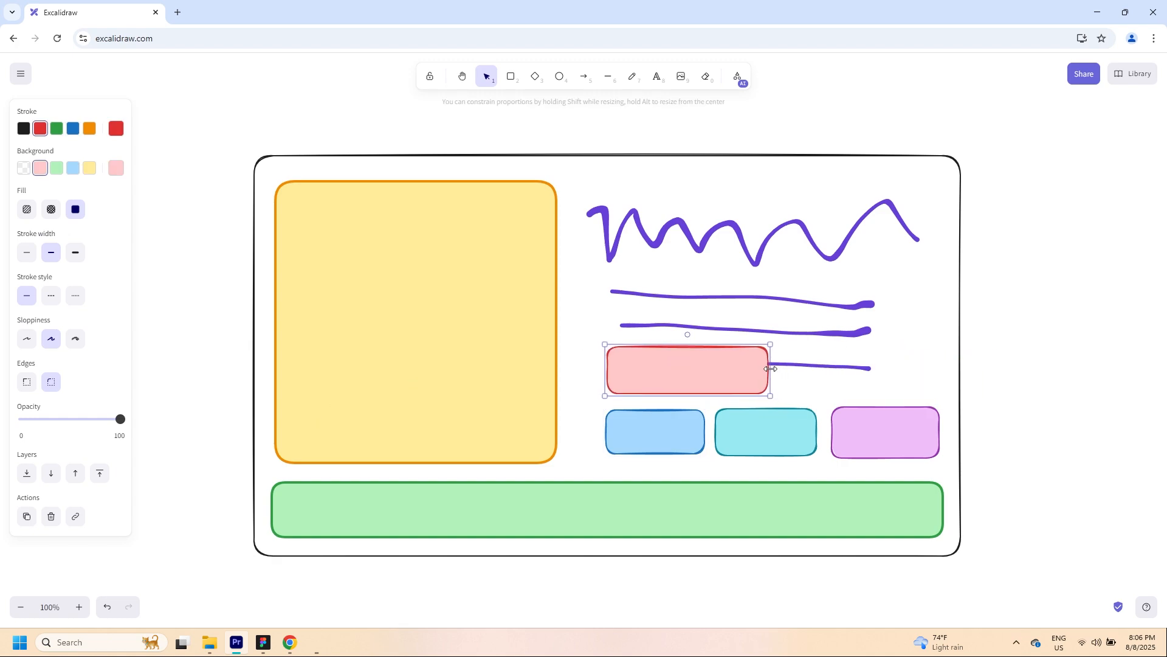
- Duplicate the red block, place the copy beside it above the purple block, and trim both to leave a clear gap between them
left_click(26, 517)
left_click_drag(690, 385, 853, 381)
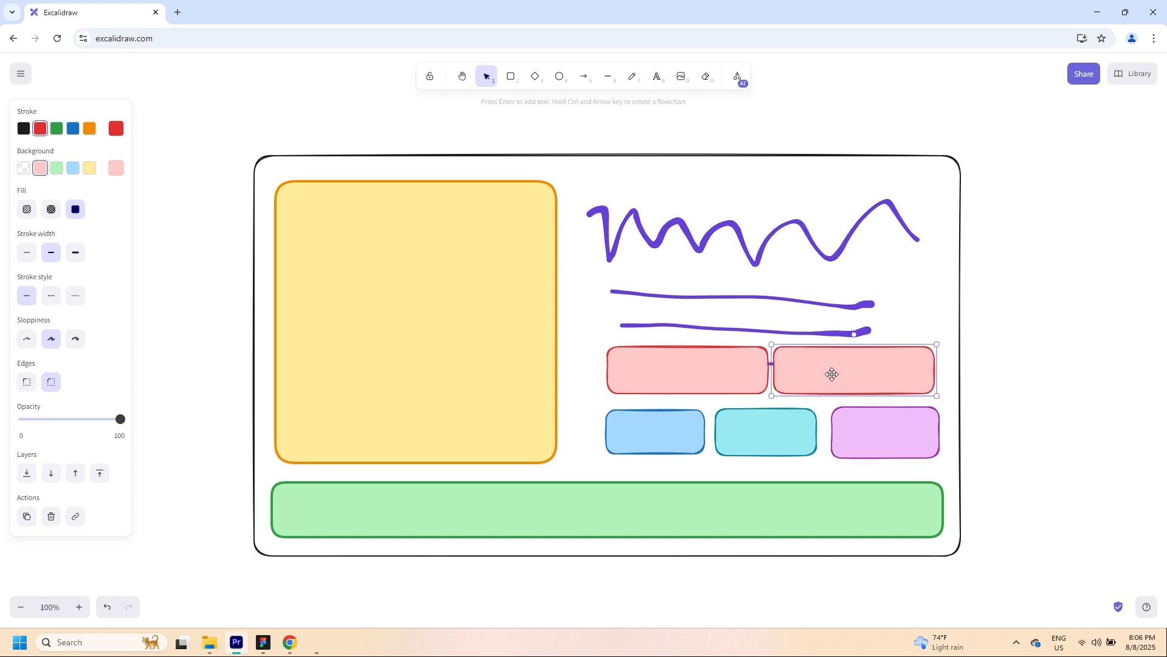
left_click(757, 367)
mouse_move(766, 365)
left_mouse_down()
mouse_move(810, 364)
mouse_move(766, 365)
left_mouse_up()
left_click(781, 364)
left_click(741, 365)
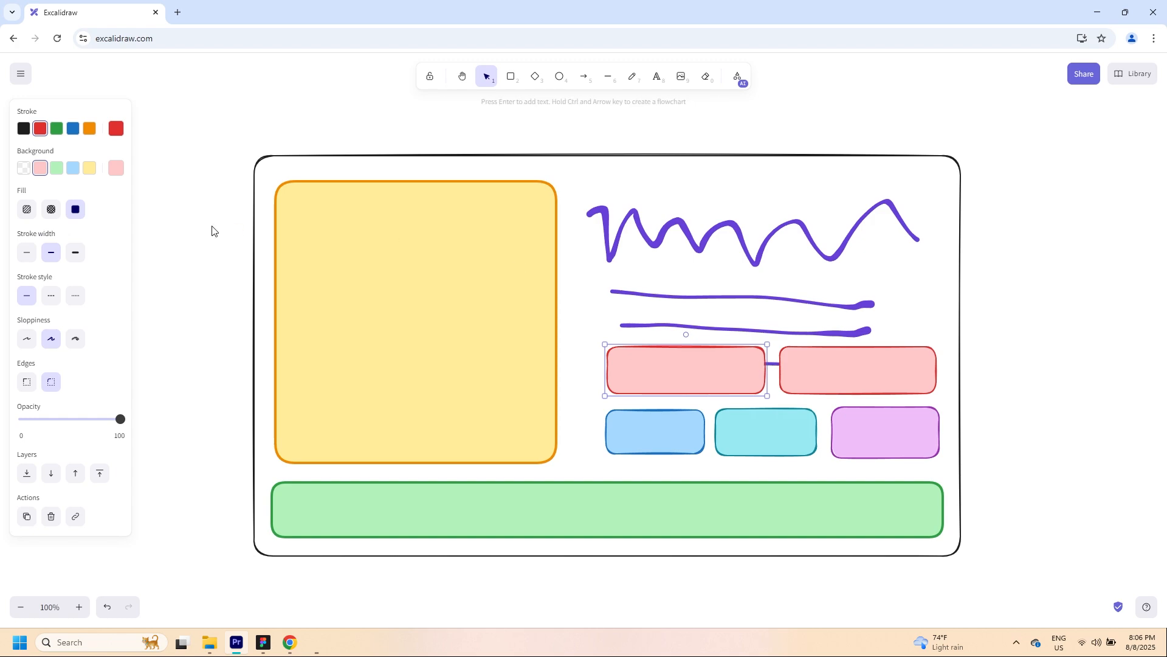
- Give the left red block an orange stroke and a light orange background
left_click(116, 129)
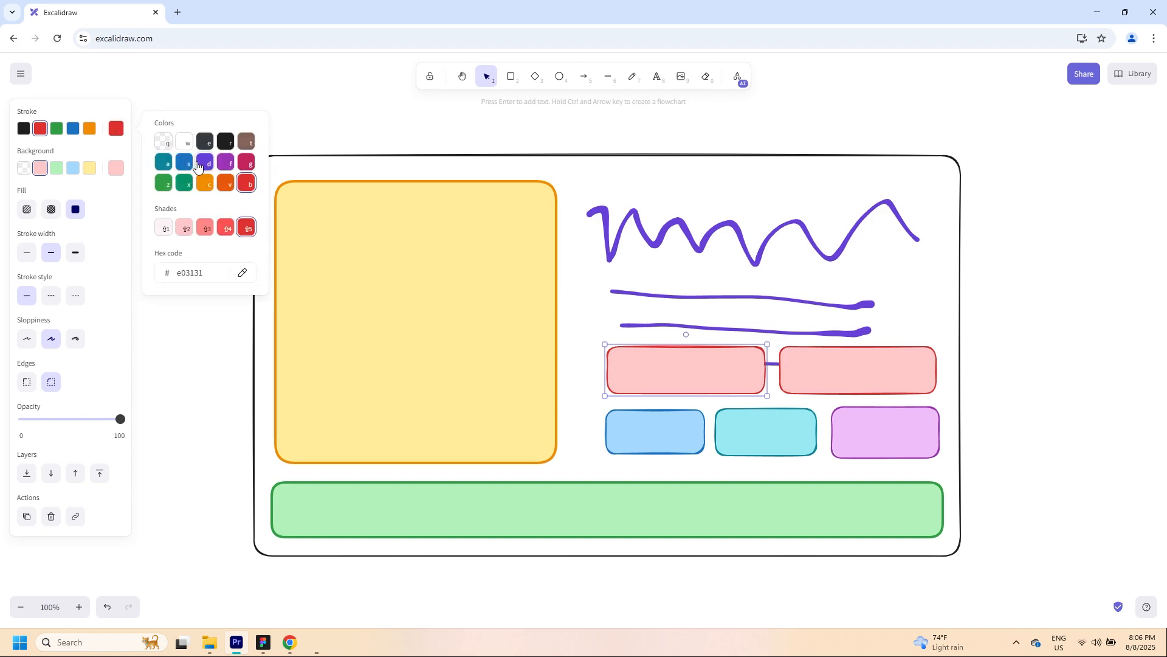
left_click(226, 185)
left_click(116, 168)
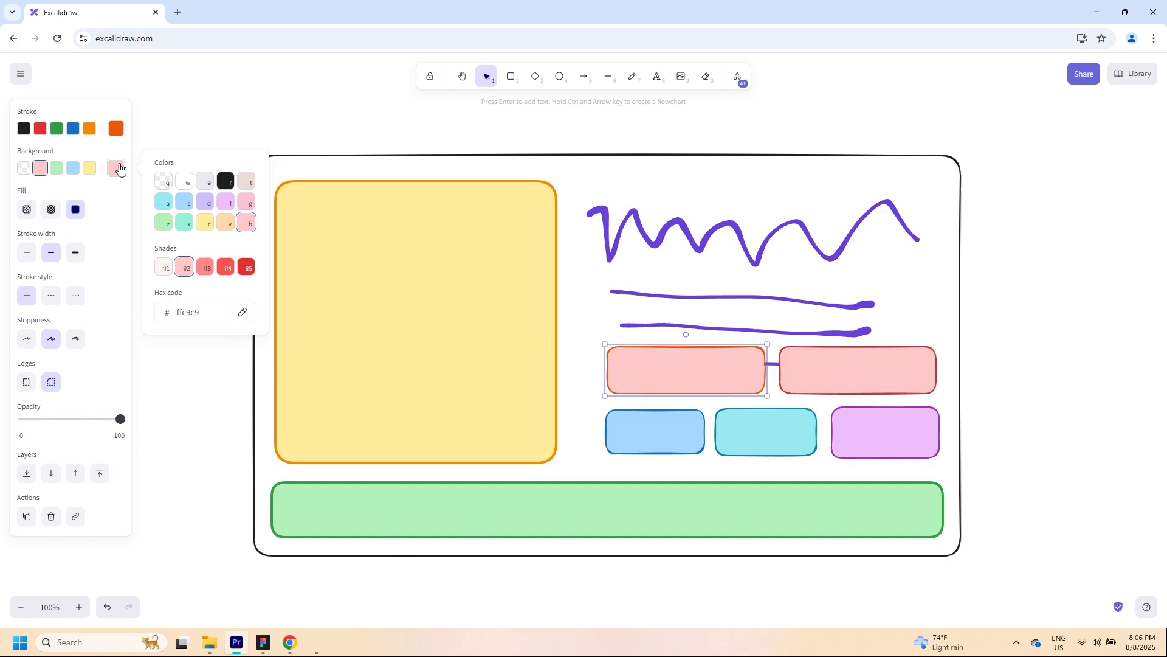
left_click(226, 223)
key("Escape")
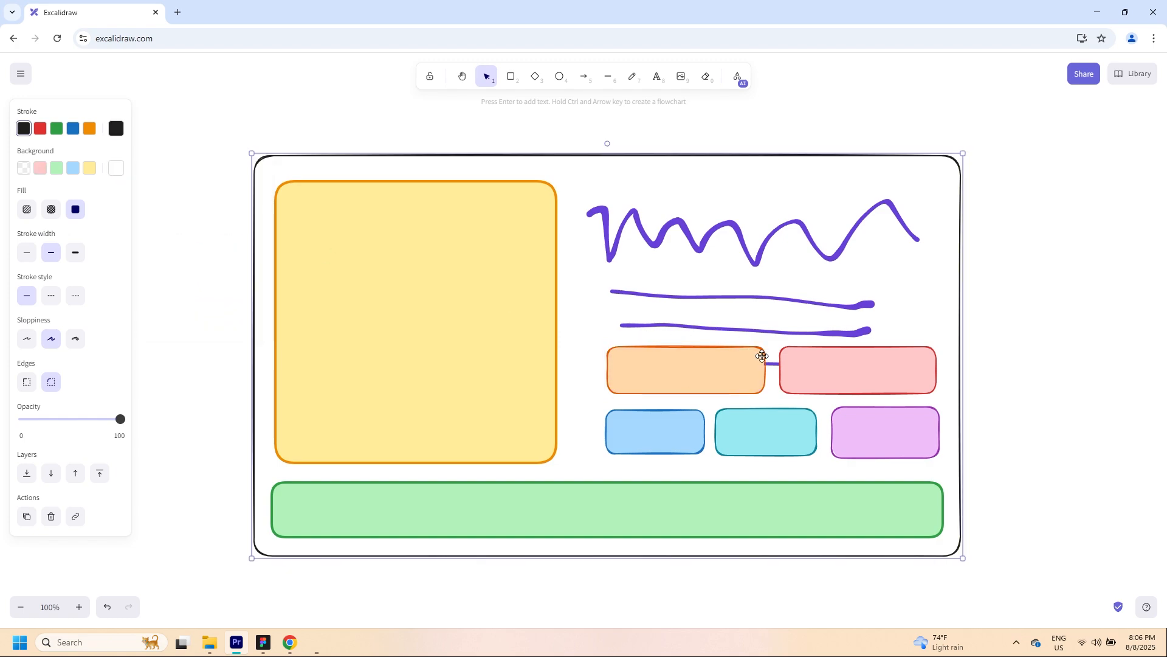
- Move the violet line hidden behind the two wide blocks up between the other two straight violet lines
left_click(772, 363)
left_click_drag(772, 364, 772, 316)
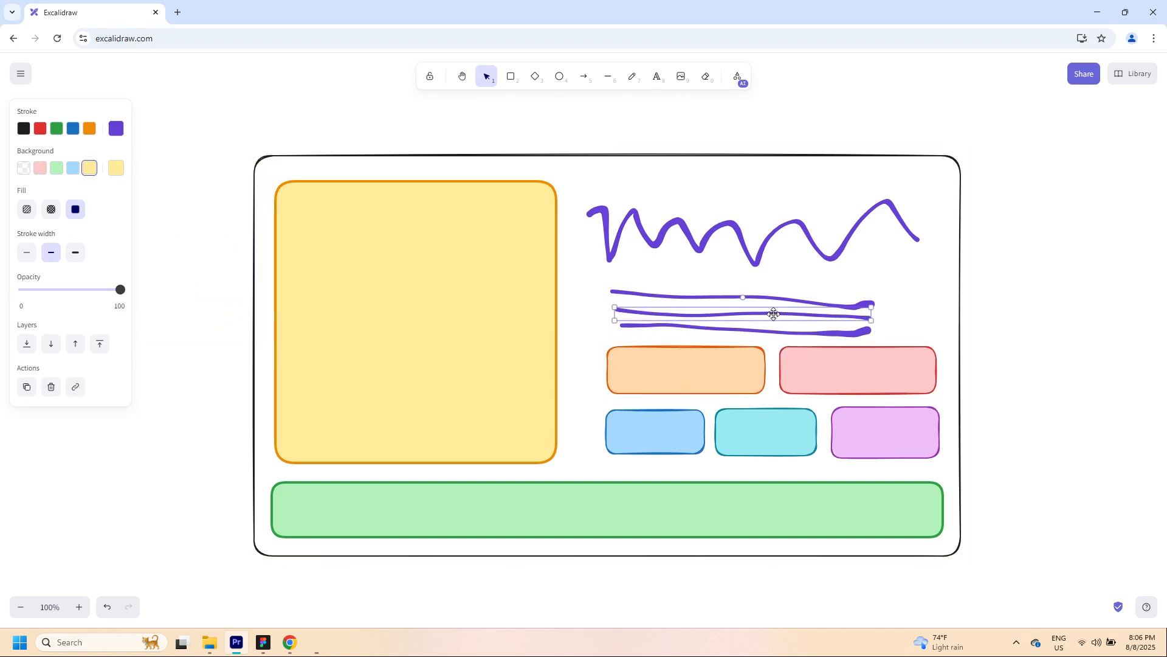
left_click(664, 367)
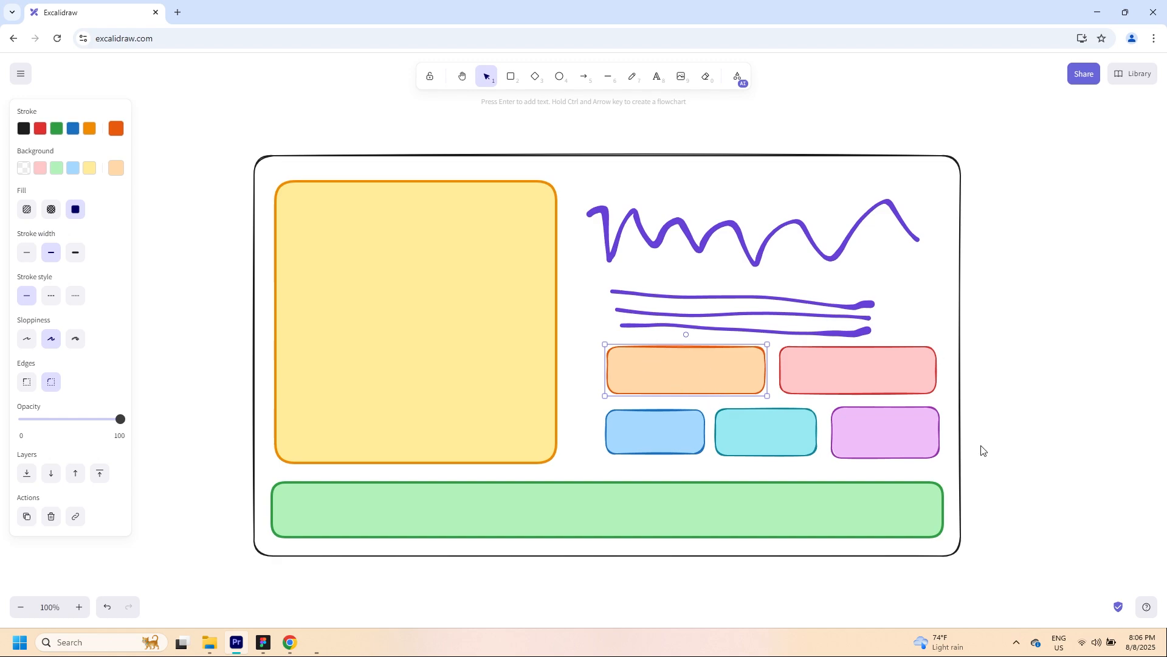
- Recolor the remaining red block orange like its neighbour, and the blue and purple blocks cyan with a 99e9f2 background
left_click(855, 390)
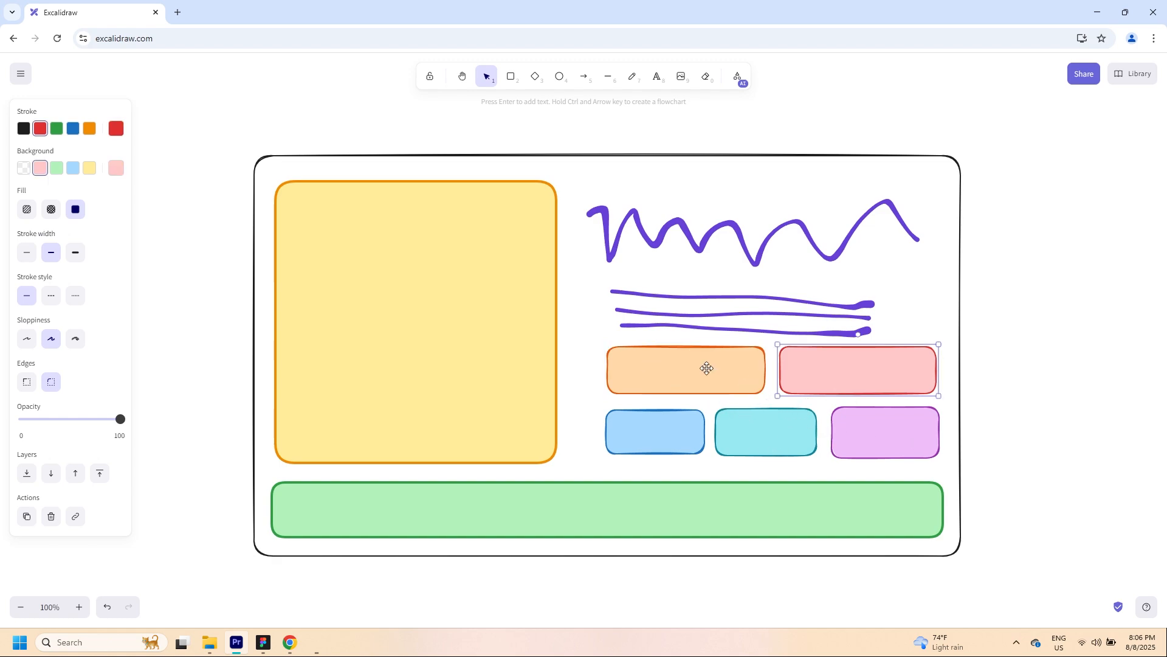
scroll(608, 292, "up", 1)
scroll(693, 456, "down", 1)
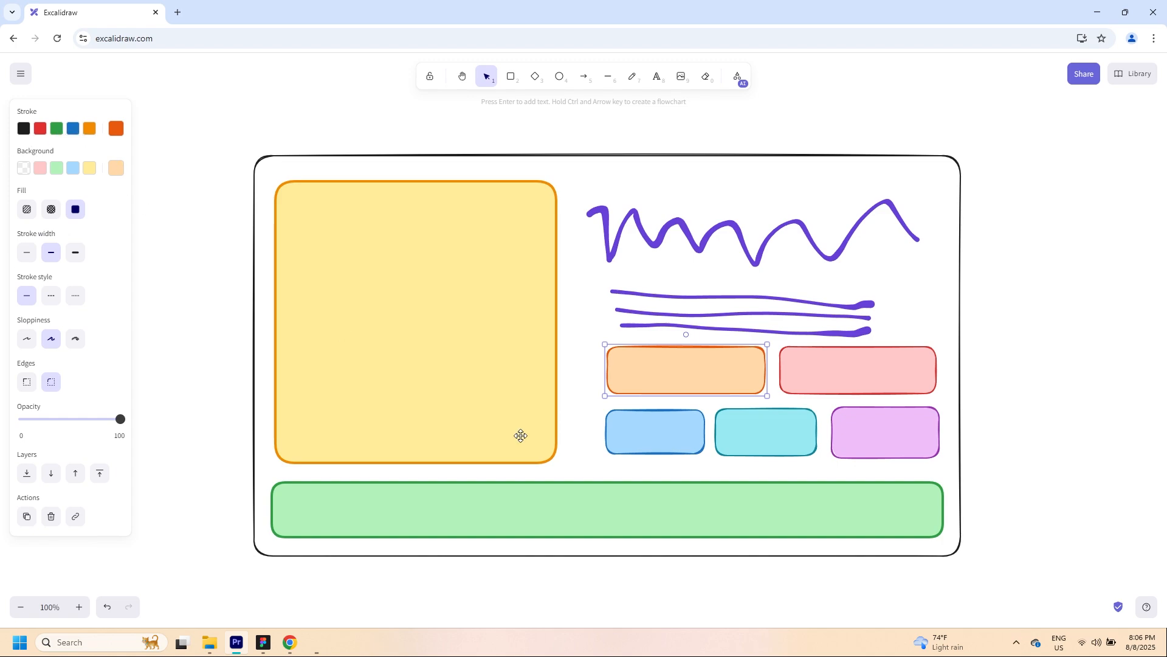
left_click(115, 128)
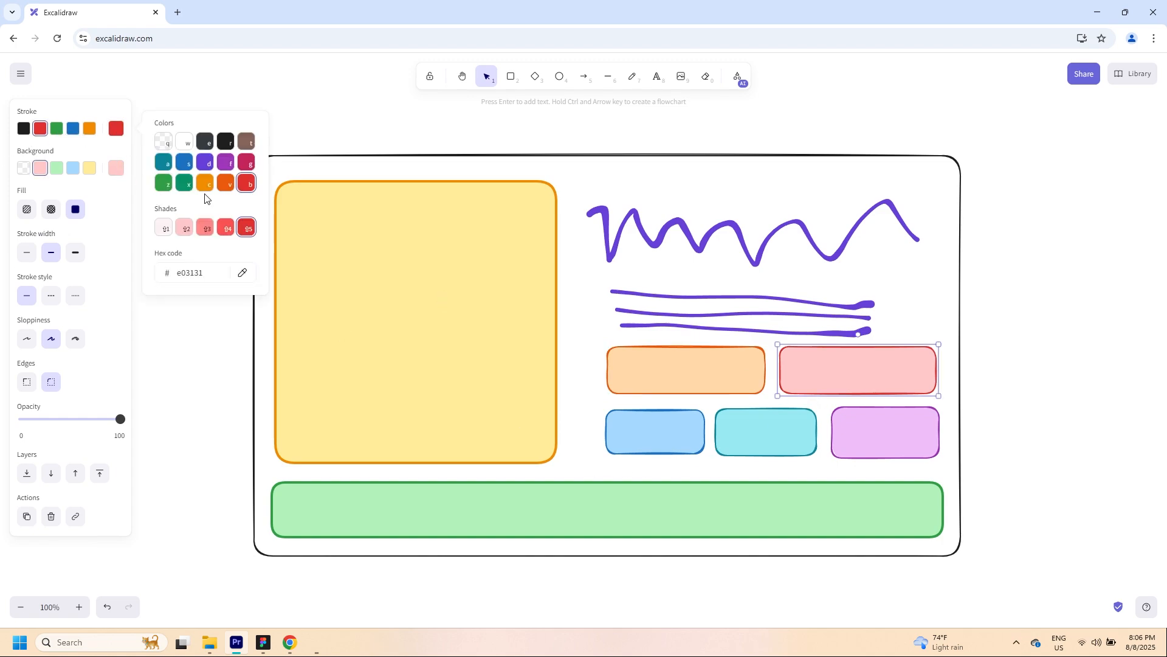
left_click(226, 183)
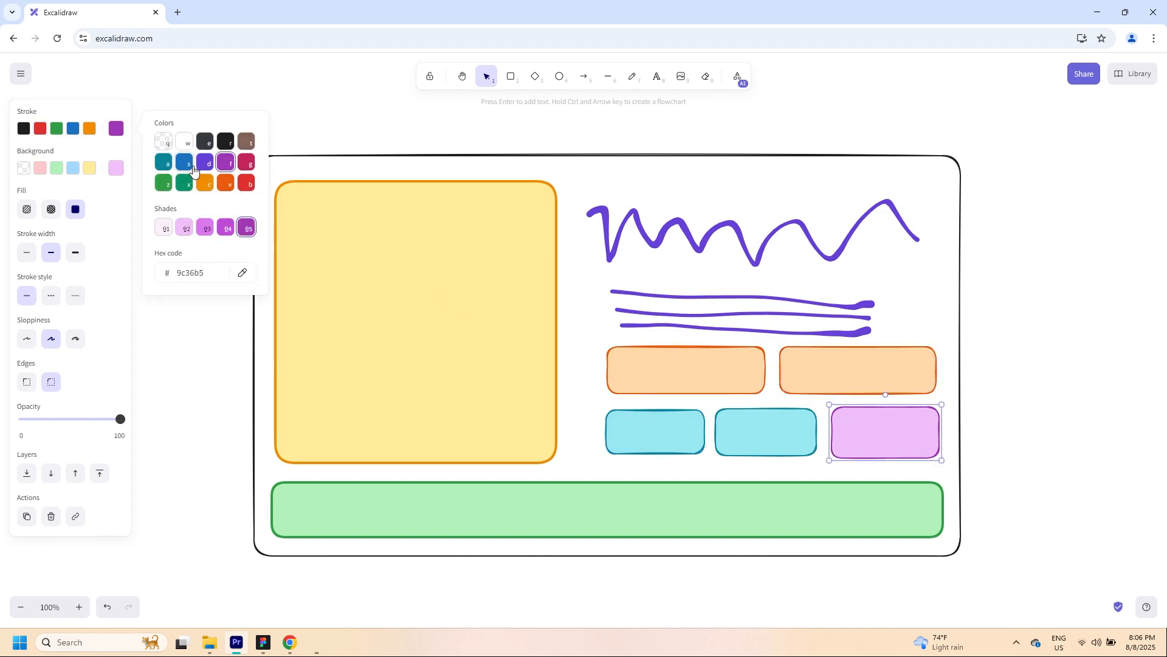
key("a")
left_click(115, 168)
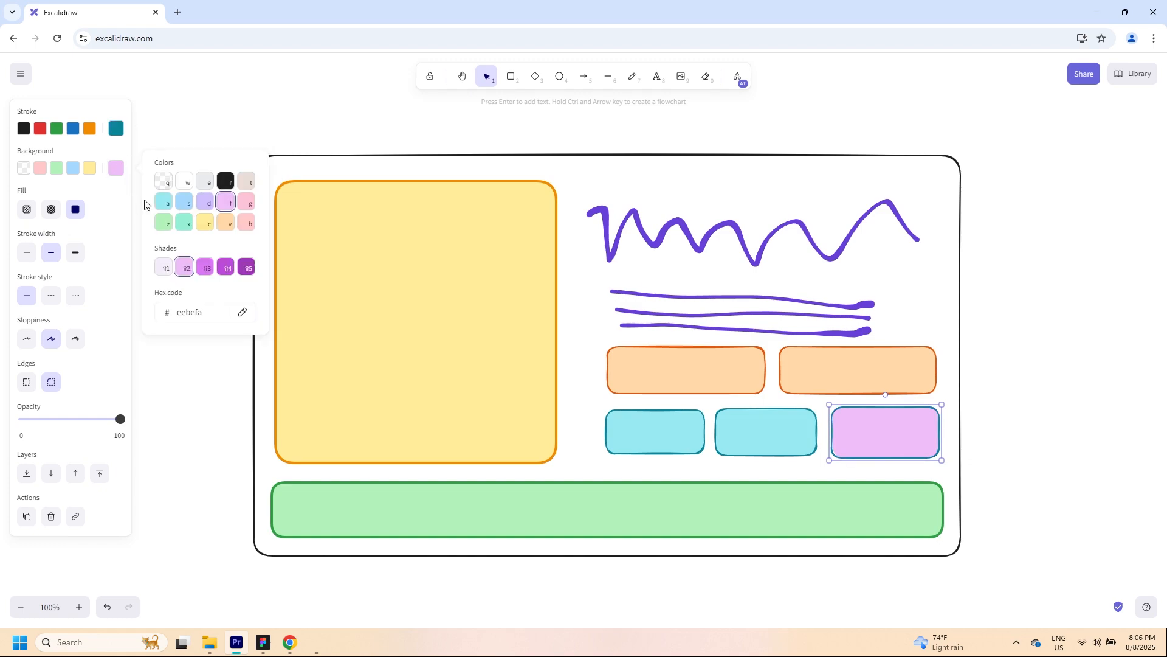
left_click(165, 205)
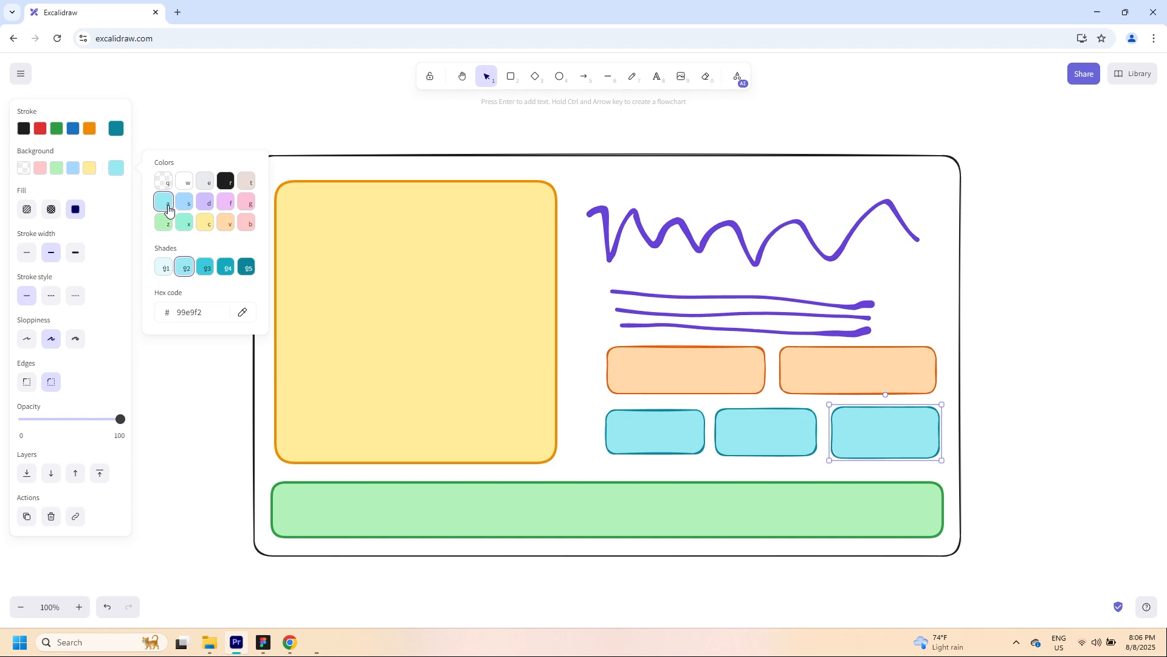
- Move the top straight violet line up to space the lines out, and widen the upper two lines towards the frame's right edge
left_click(708, 296)
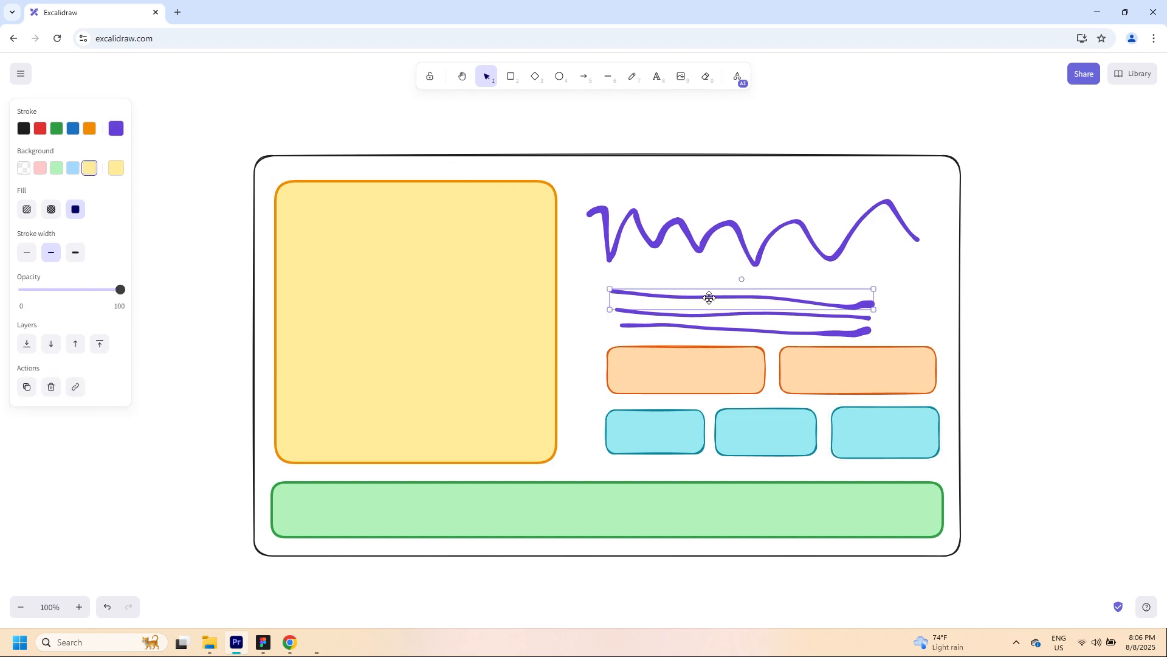
left_click_drag(708, 297, 707, 283)
left_click(824, 294)
left_click(864, 314)
left_click_drag(875, 290, 915, 308)
- Try shortening the lowest violet line and placing the left orange block beside it
left_click(863, 333)
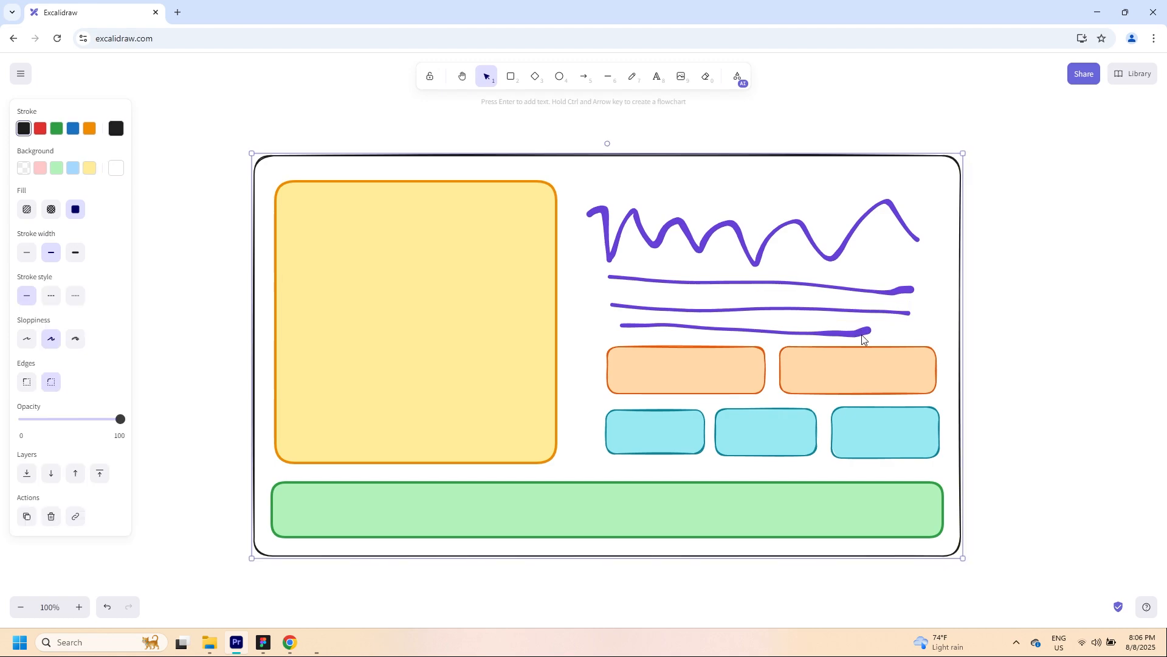
double_click(866, 337)
left_click(866, 334)
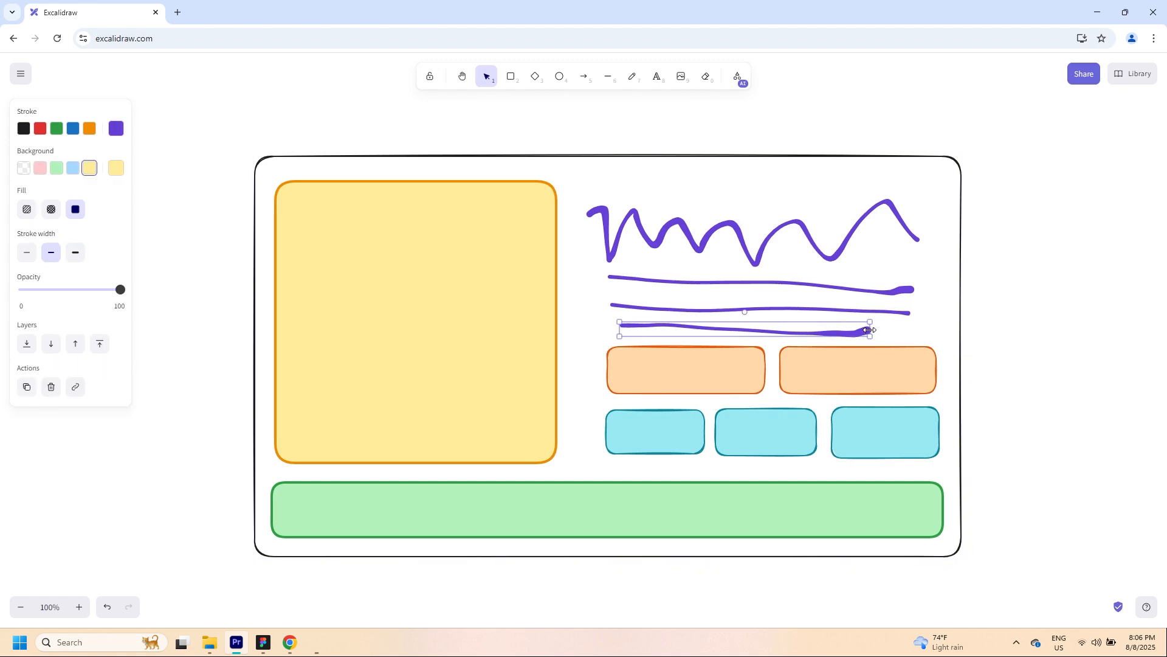
left_click_drag(875, 332, 769, 332)
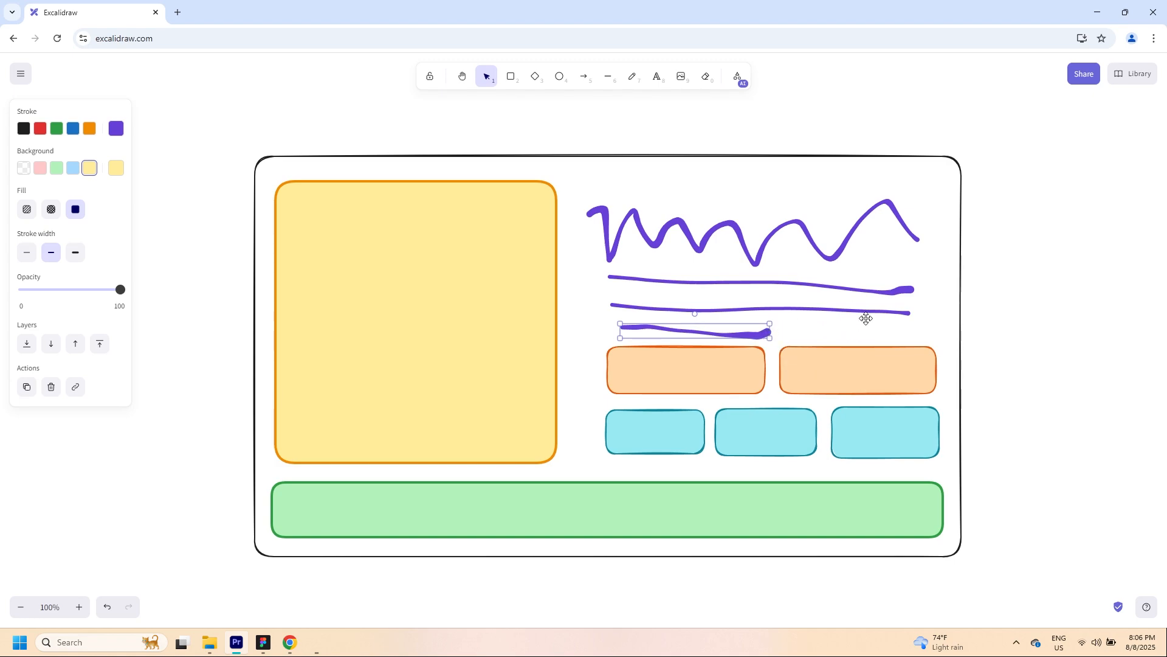
left_click_drag(754, 384, 925, 335)
mouse_move(852, 328)
left_mouse_down()
mouse_move(750, 342)
mouse_move(689, 374)
left_mouse_up()
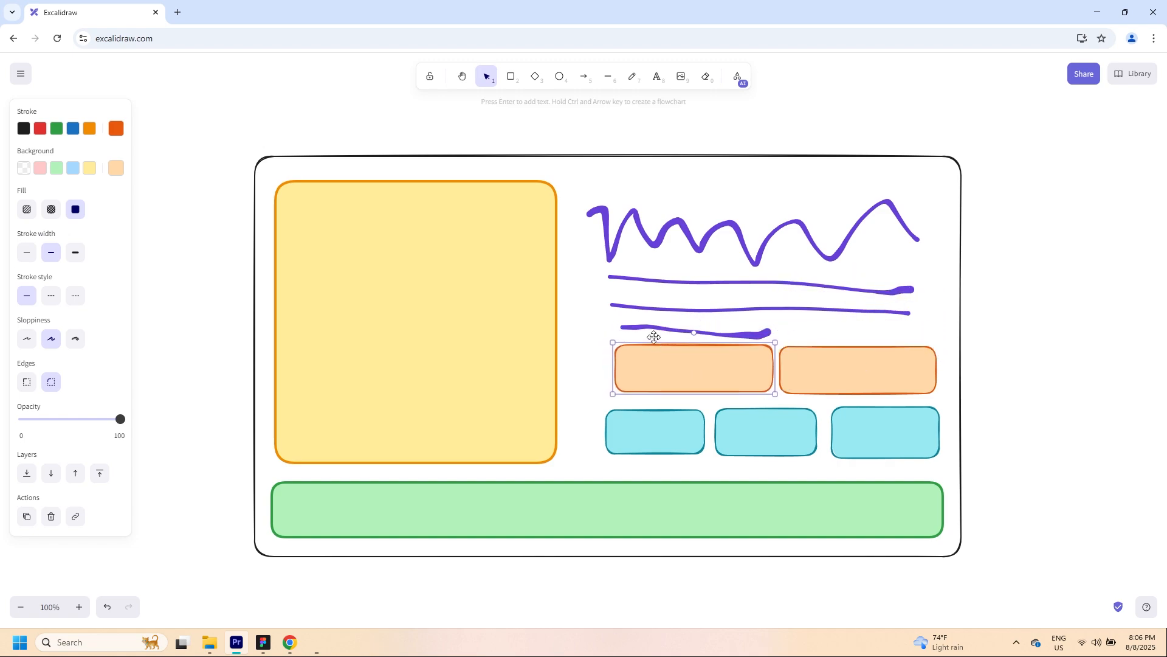
- Stretch the lowest violet line to match the length of the lines above, and nudge the zigzag scribble up slightly
left_click(644, 326)
left_click_drag(771, 326, 910, 331)
double_click(748, 235)
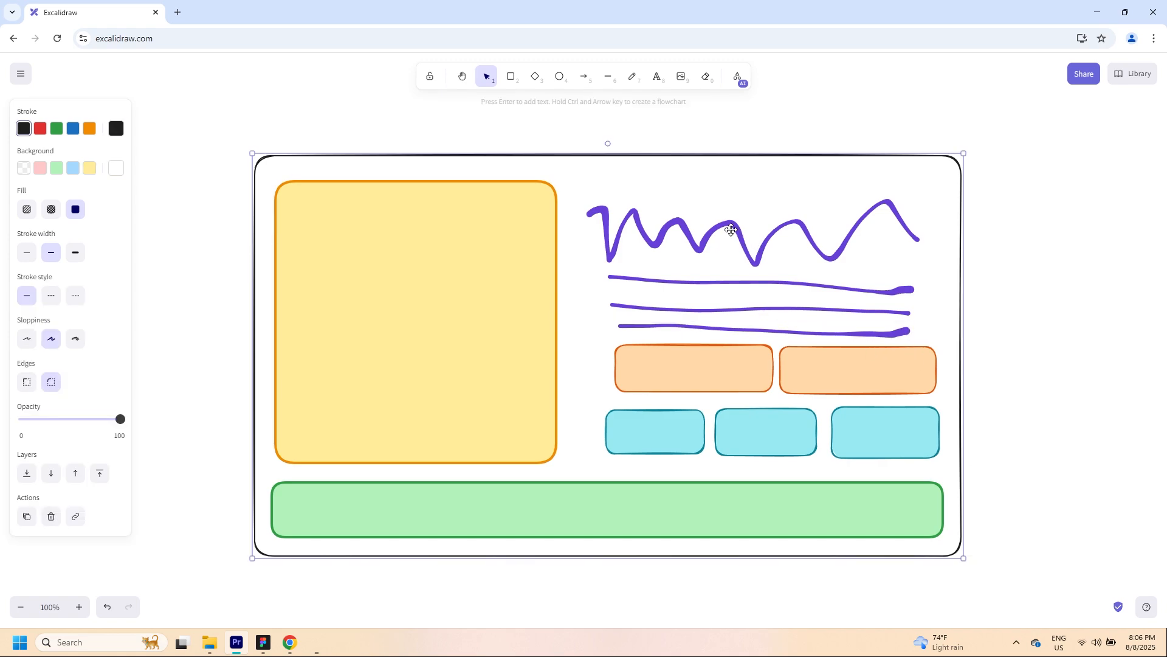
left_click(725, 227)
left_click_drag(698, 234, 699, 225)
- Nudge the three straight violet lines up to add space above the orange blocks
left_click(707, 277)
double_click(711, 283)
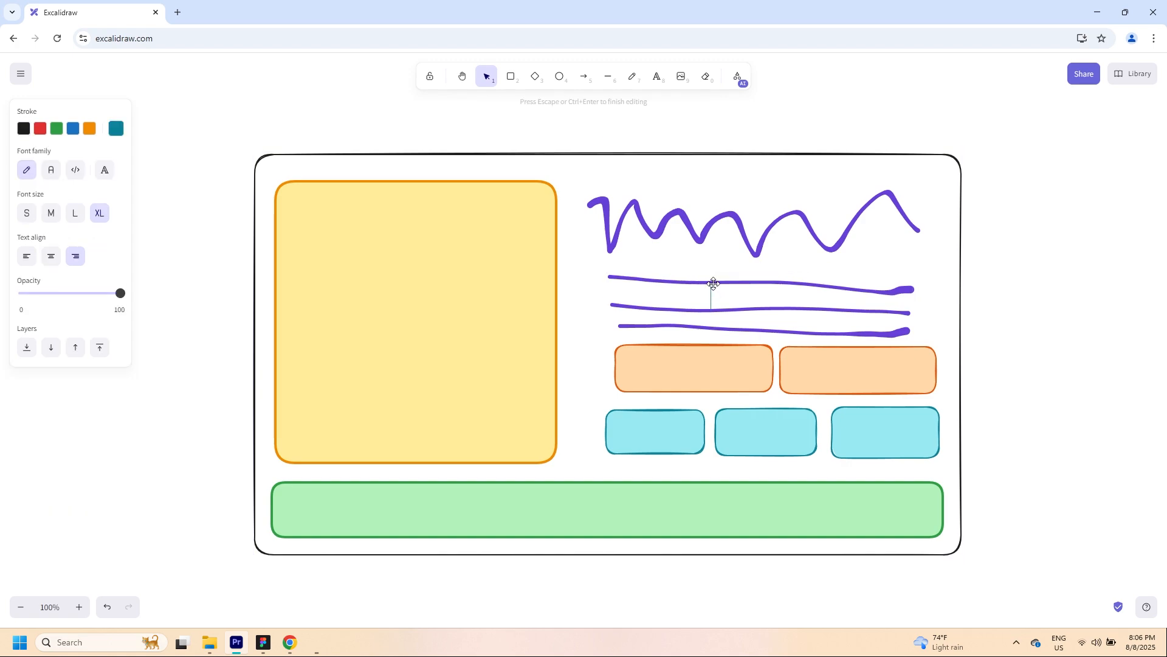
left_click(717, 285)
left_click_drag(725, 285, 730, 322)
left_click(726, 310)
left_click(726, 322)
left_click(728, 330)
- Shift both orange blocks slightly to the left so they sit centered over the cyan row
left_click(706, 372)
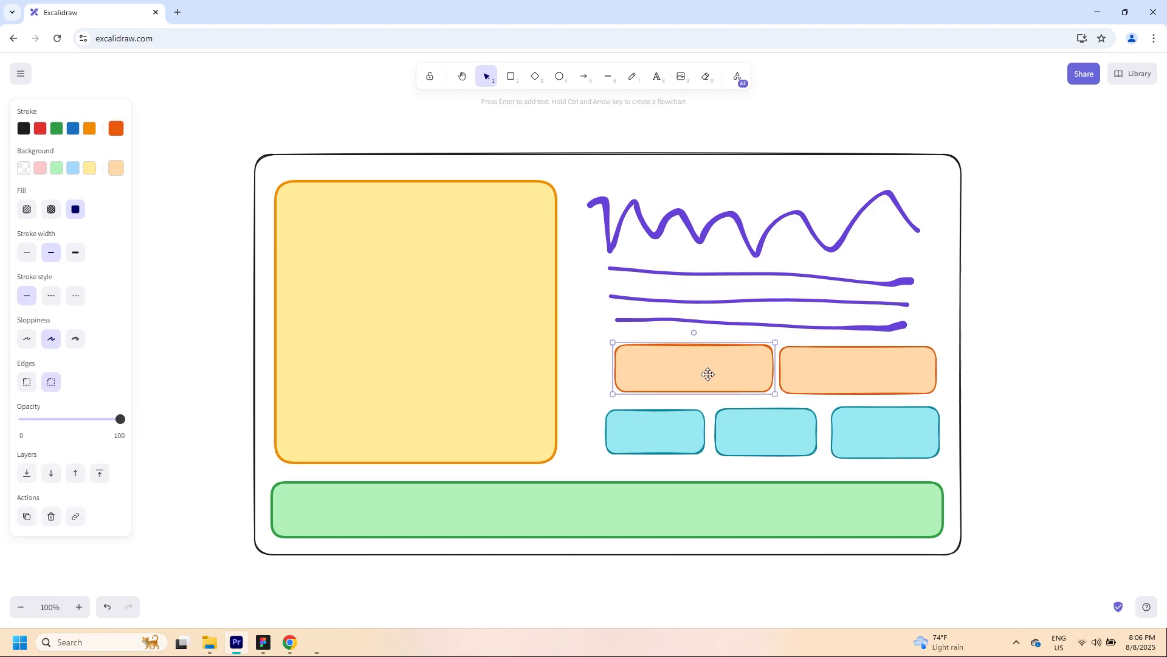
left_click_drag(706, 373, 703, 373)
left_click_drag(835, 378, 832, 378)
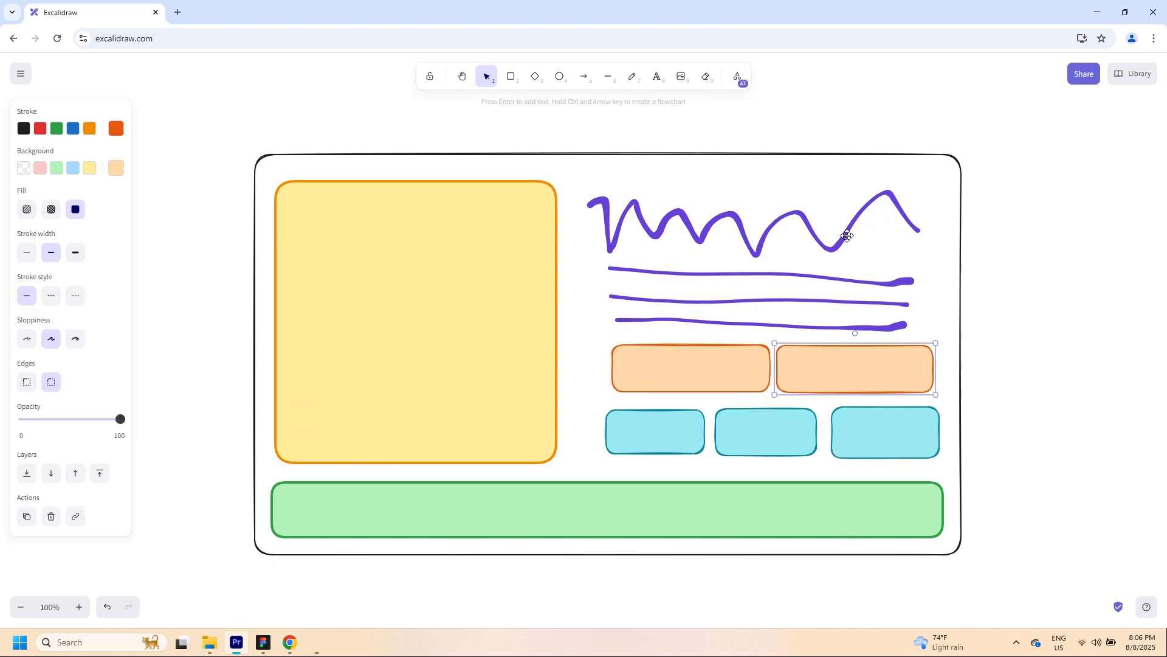
- Select the frame with all its contents and group them into one object
mouse_move(211, 124)
left_mouse_down()
mouse_move(549, 397)
mouse_move(973, 564)
left_mouse_up()
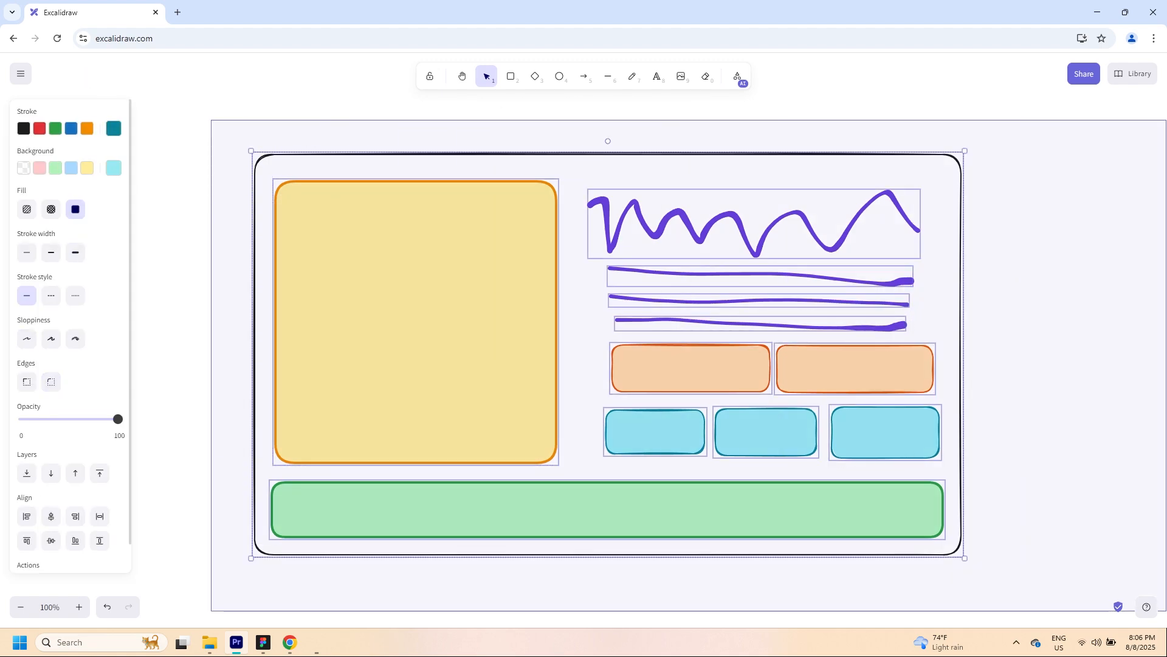
key("ctrl+g")
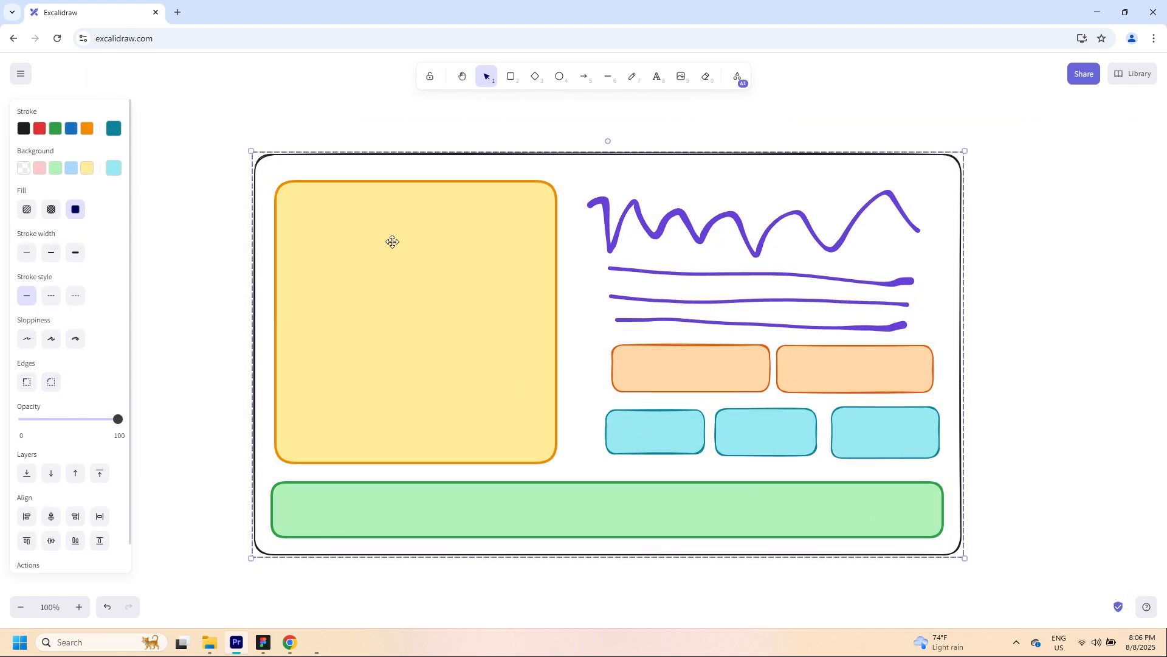
- Review the available save destinations for the scene, then close them without saving
left_click(21, 73)
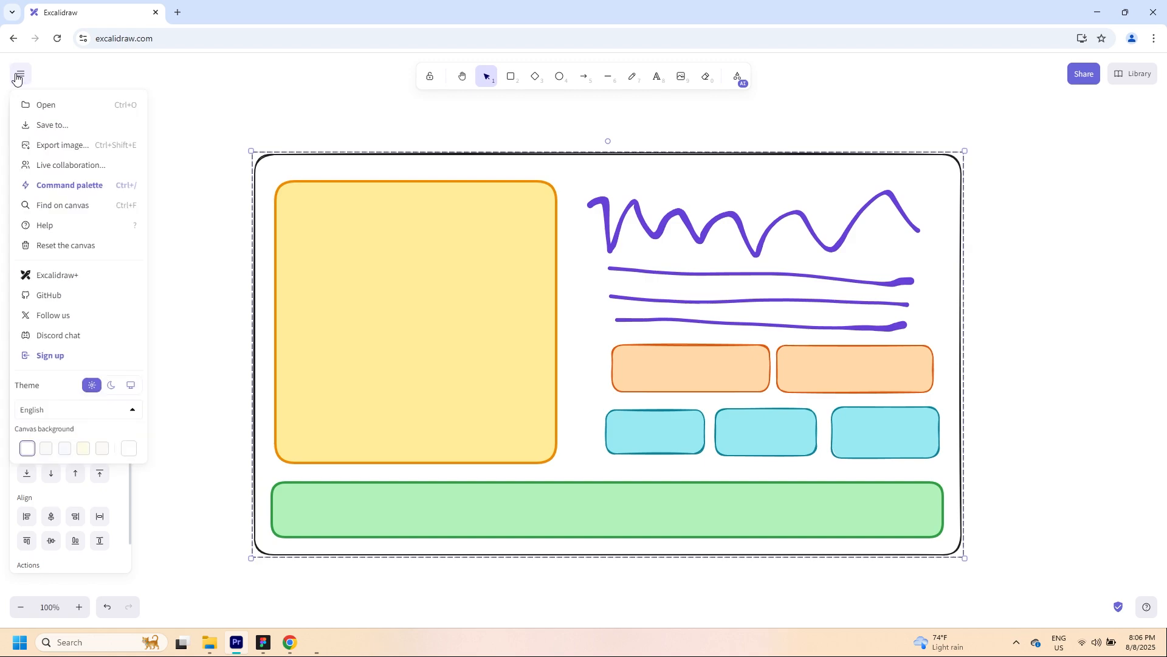
left_click(79, 124)
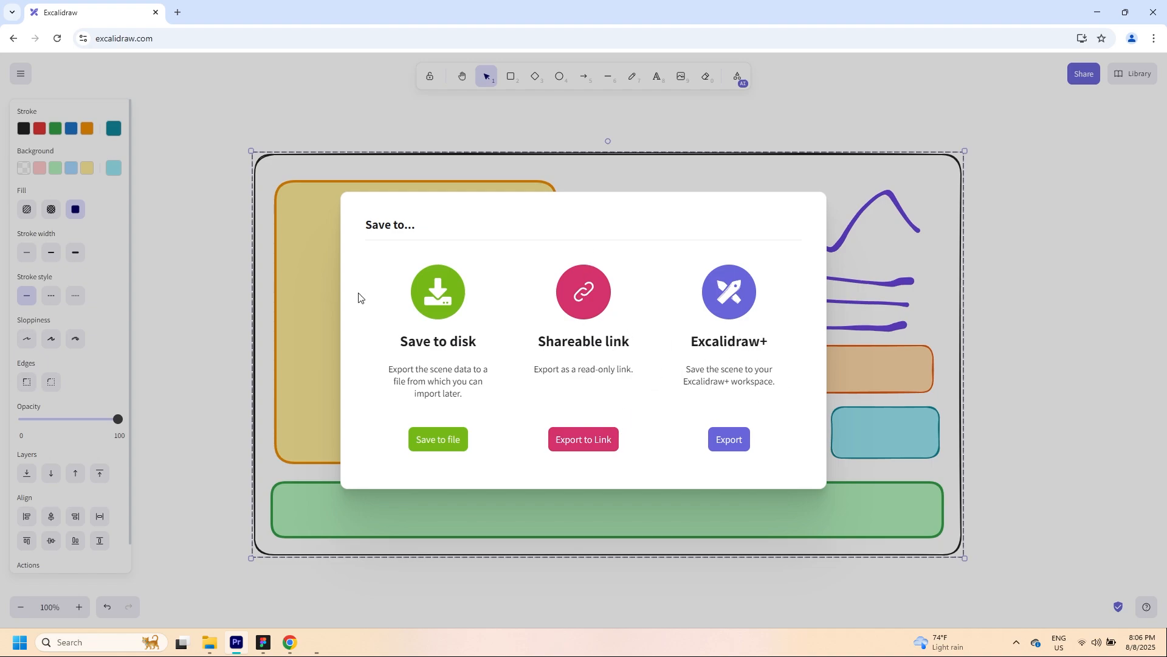
left_click(219, 214)
- Open the image export options for the grouped wireframe and copy the image to the clipboard
left_click(19, 76)
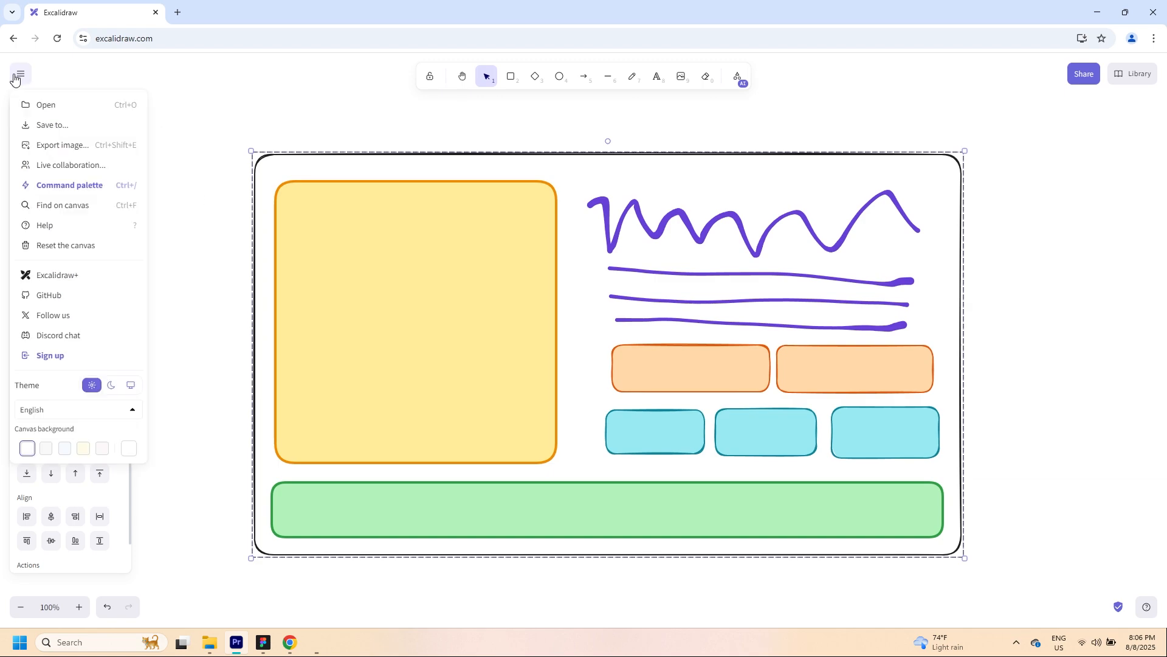
left_click(38, 148)
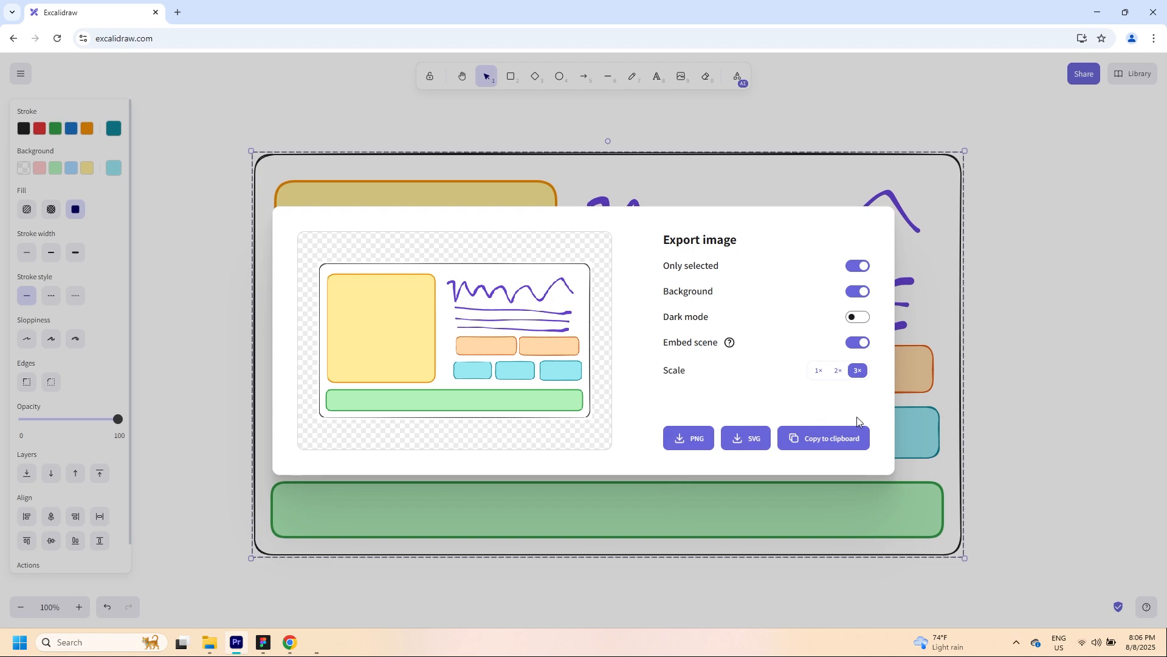
left_click(804, 439)
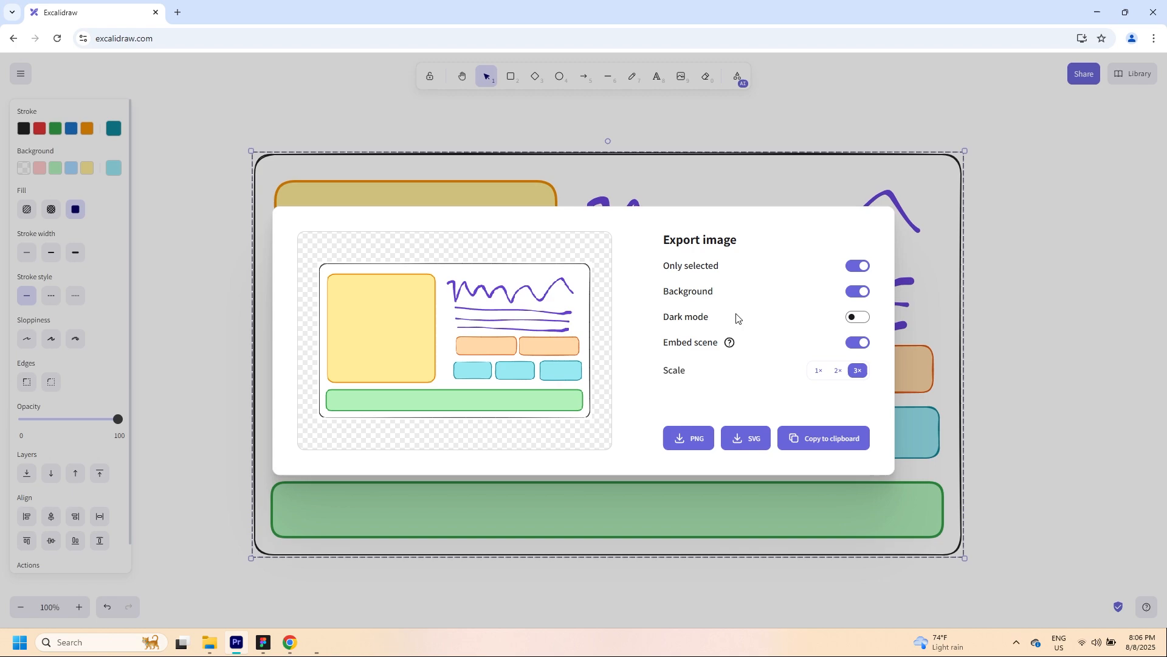
- Preview the export while toggling the Only selected and Dark mode options
left_click(861, 271)
left_click(860, 271)
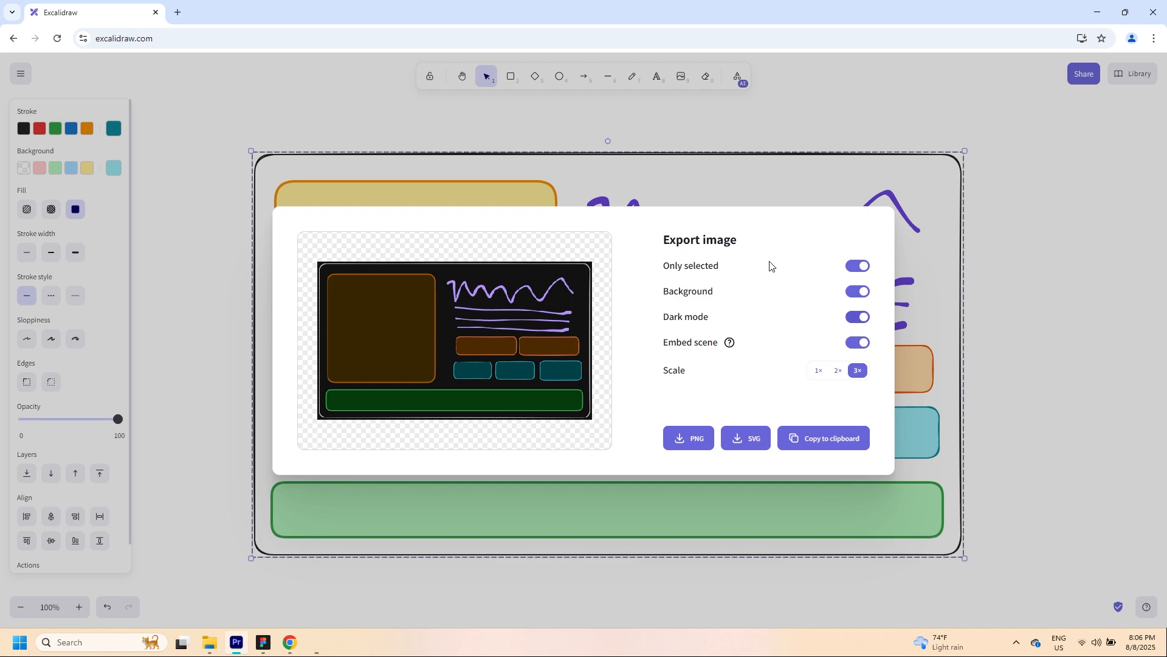
left_click(868, 319)
left_click(869, 320)
- Turn off Embed scene, check its explanation, and try export scales 1× and 2× before setting 3×
left_click(859, 343)
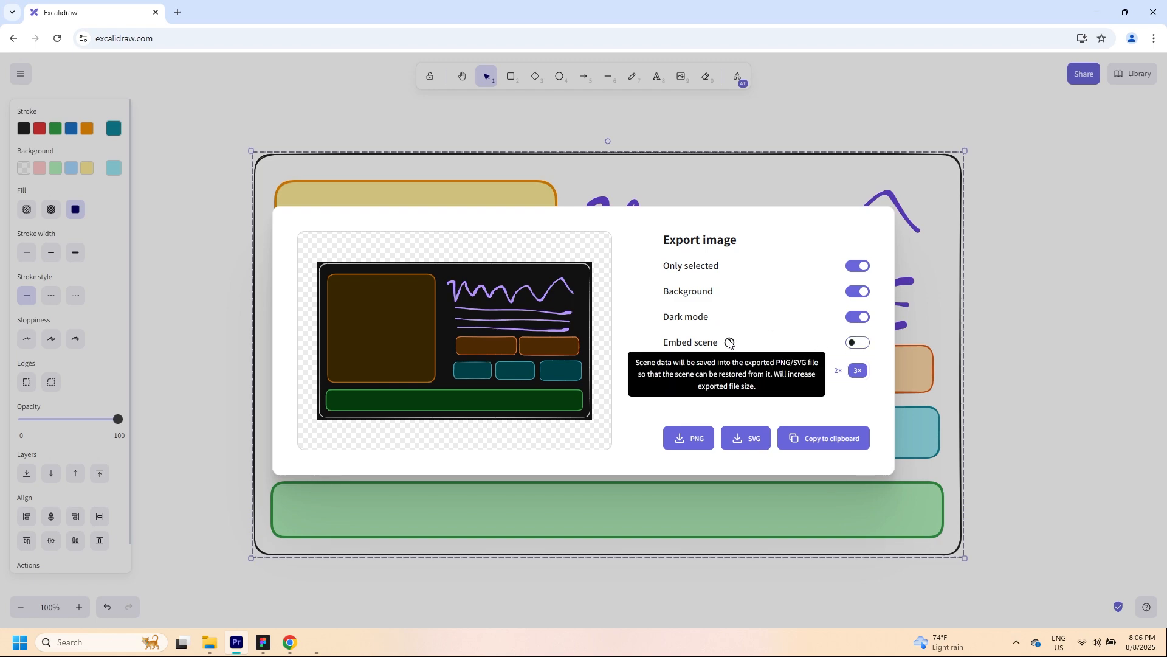
mouse_move(728, 348)
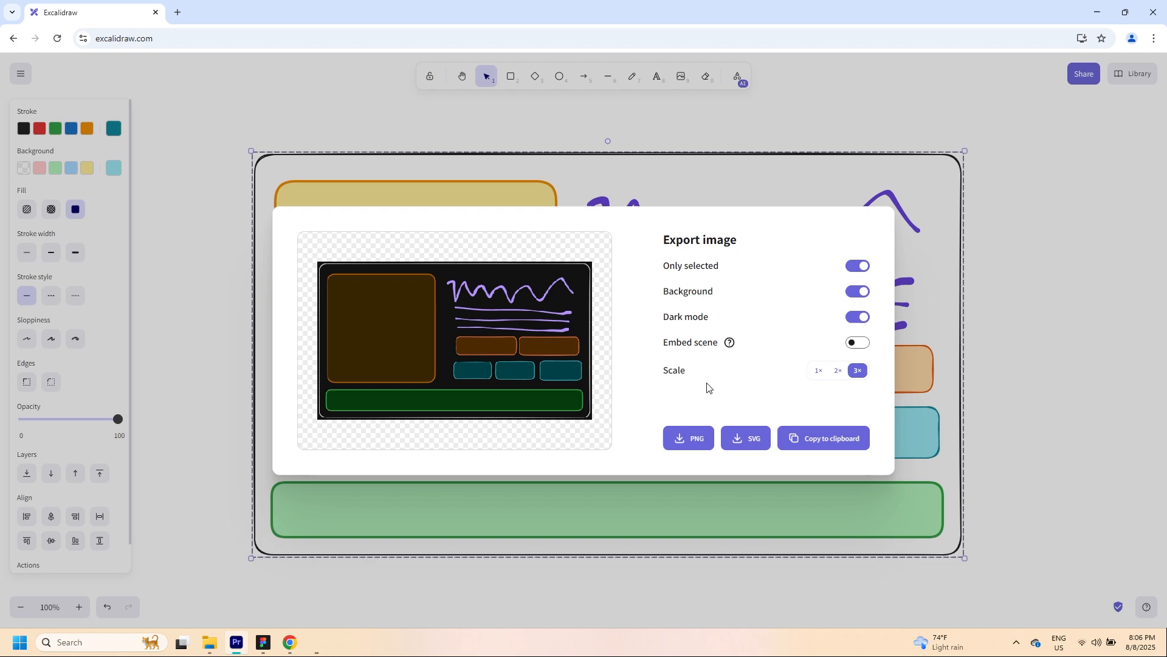
left_click(818, 370)
left_click(838, 369)
left_click(857, 371)
- Choose SVG as the export format and turn off Dark mode
left_click(736, 442)
left_click(857, 317)
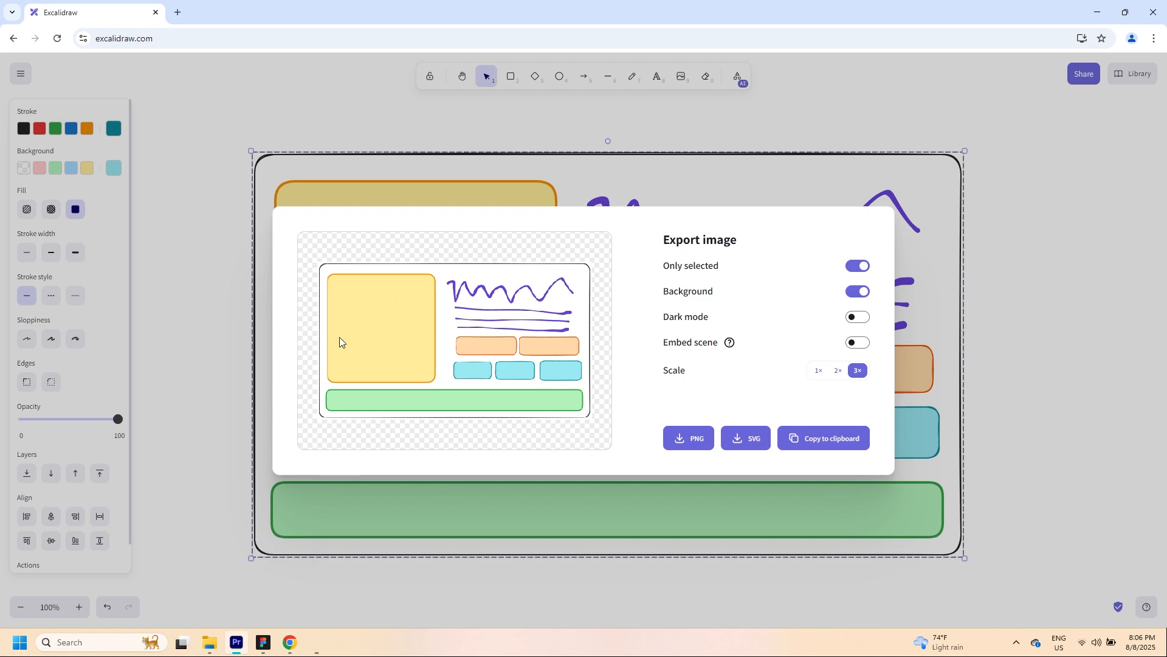